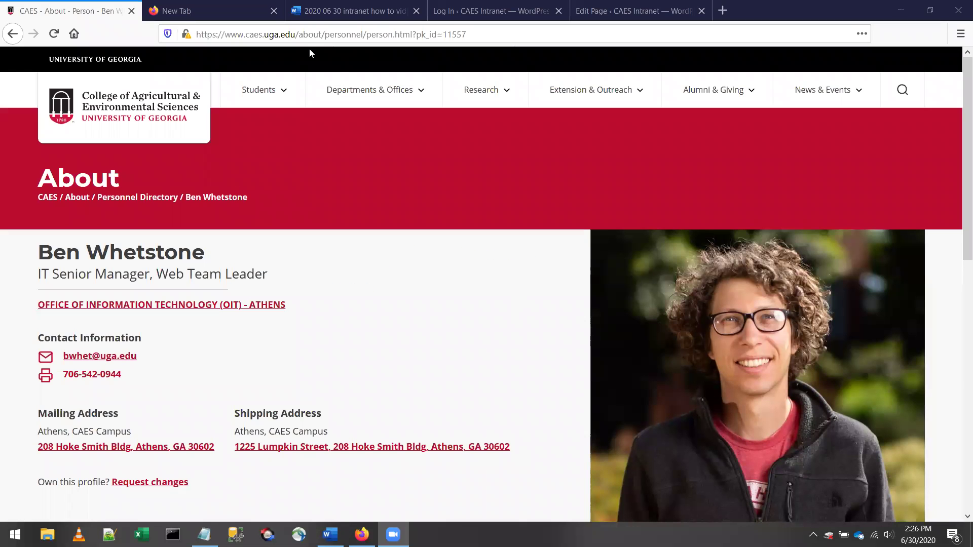
# Step: Search DuckDuckGo for 'WordPress Block Editor' and open the WordPress.org 'WordPress Editor' support article
pyautogui.click(188, 12)
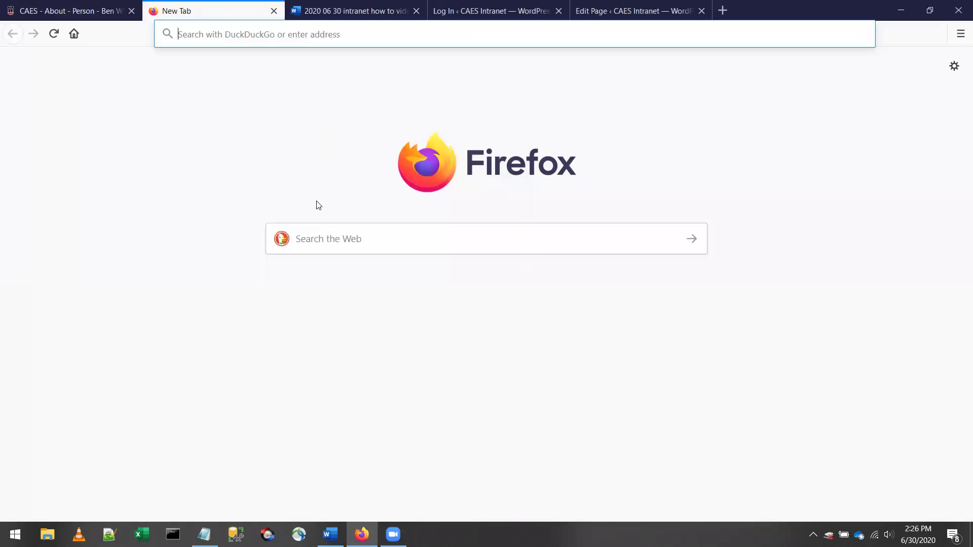
pyautogui.write('WordPress')
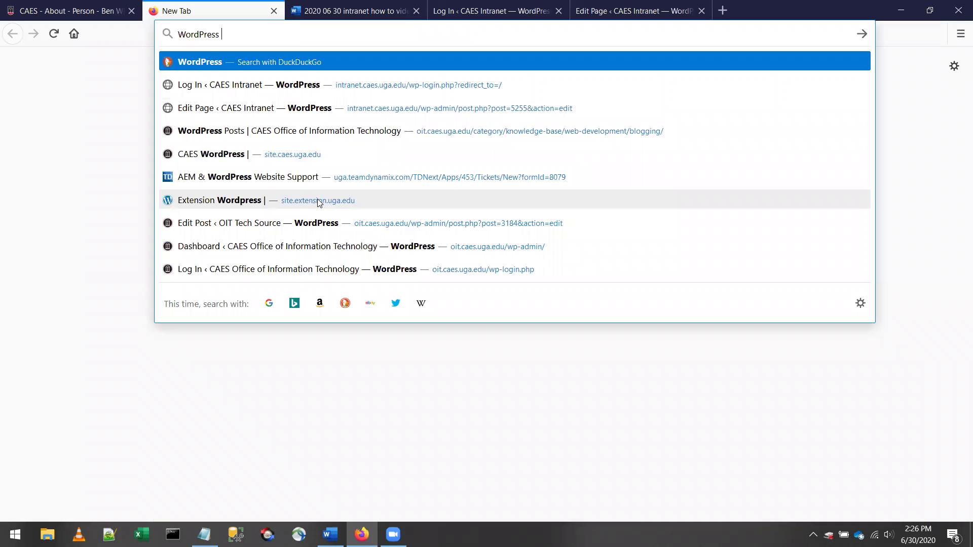
pyautogui.write(' Block Edi')
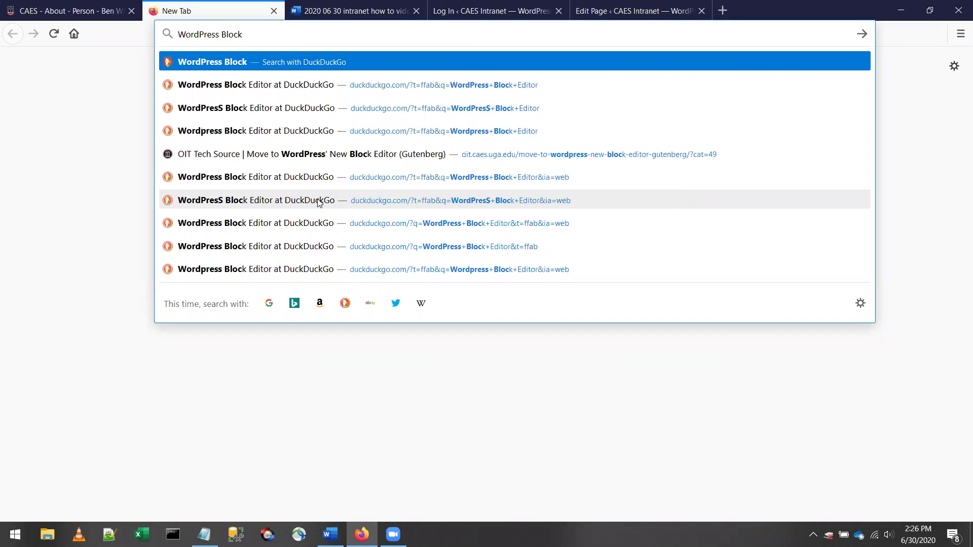
pyautogui.click(319, 202)
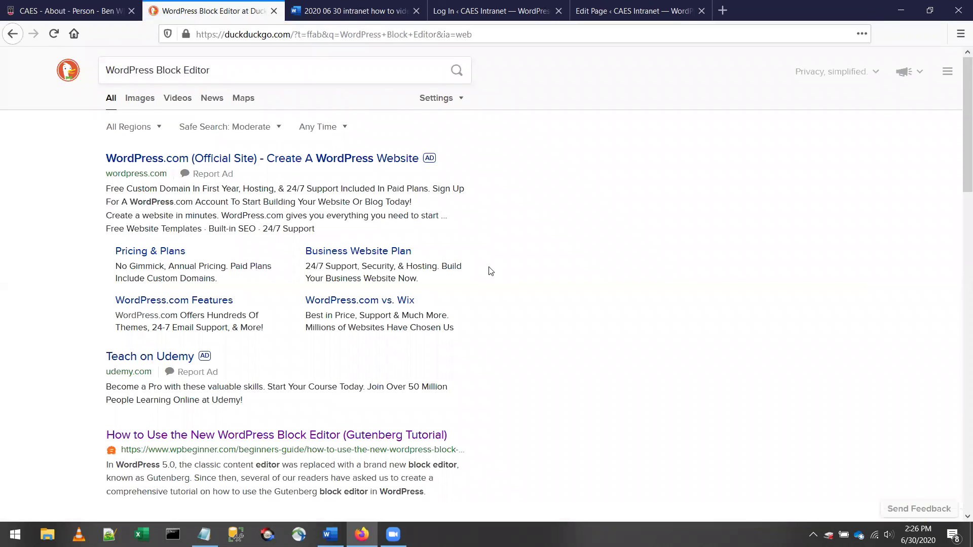
pyautogui.scroll(-3, 490, 271)
pyautogui.scroll(-4, 489, 271)
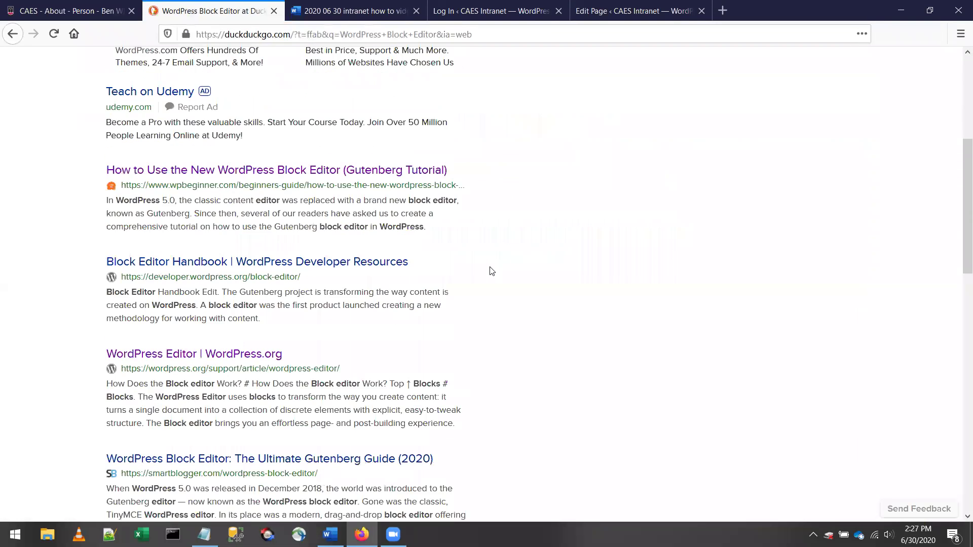
pyautogui.click(278, 289)
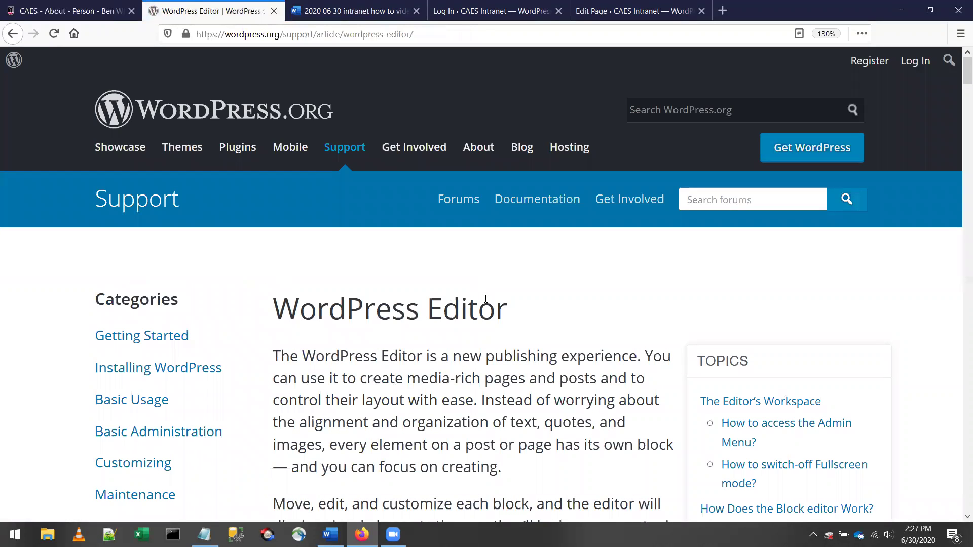
# Step: Read the WordPress Editor article past its Block editor demo video to the Blocks section, then return to the Word document
pyautogui.scroll(-7, 551, 299)
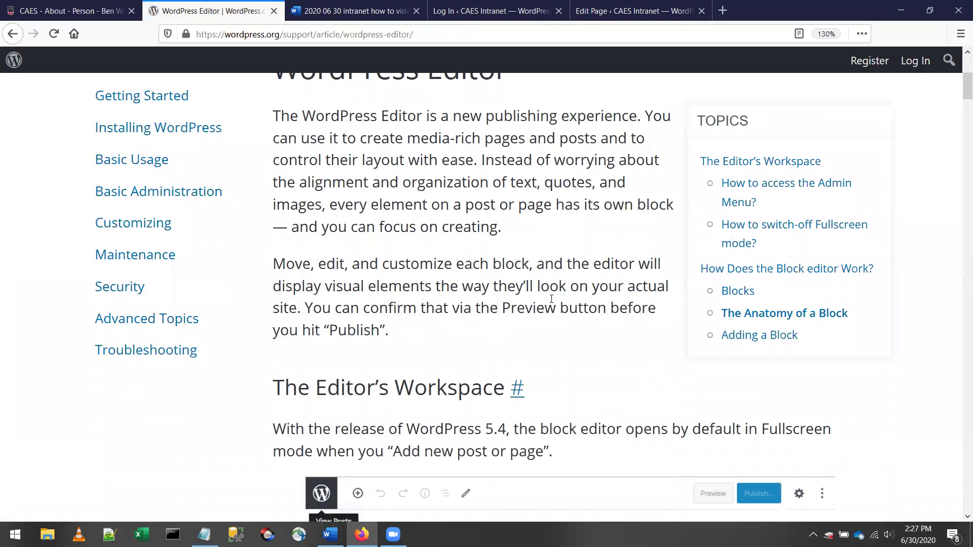
pyautogui.scroll(-9, 552, 299)
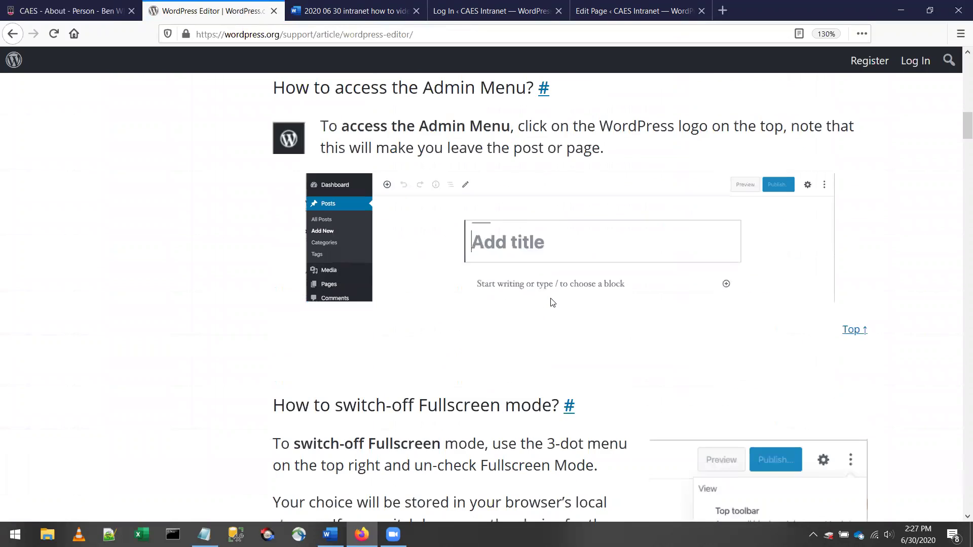
pyautogui.scroll(-8, 552, 302)
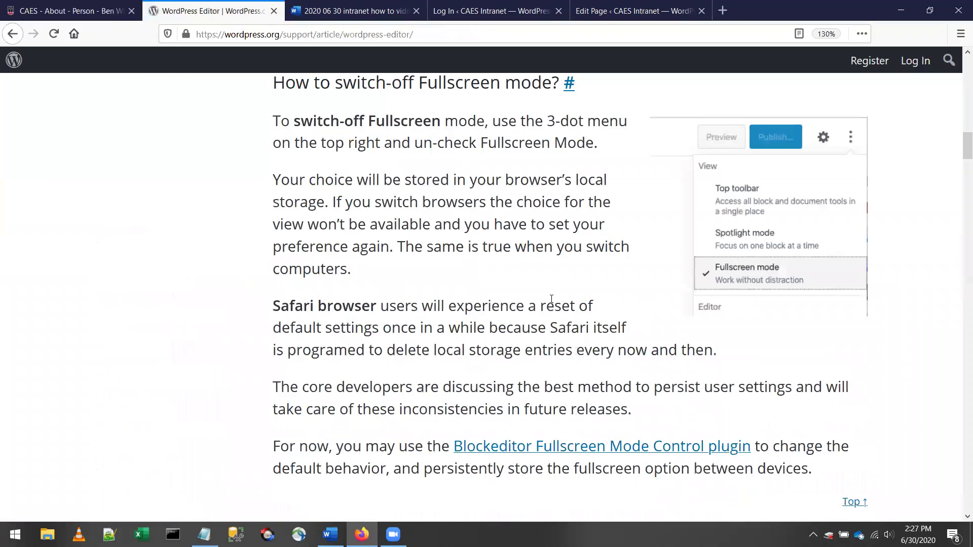
pyautogui.scroll(-8, 551, 298)
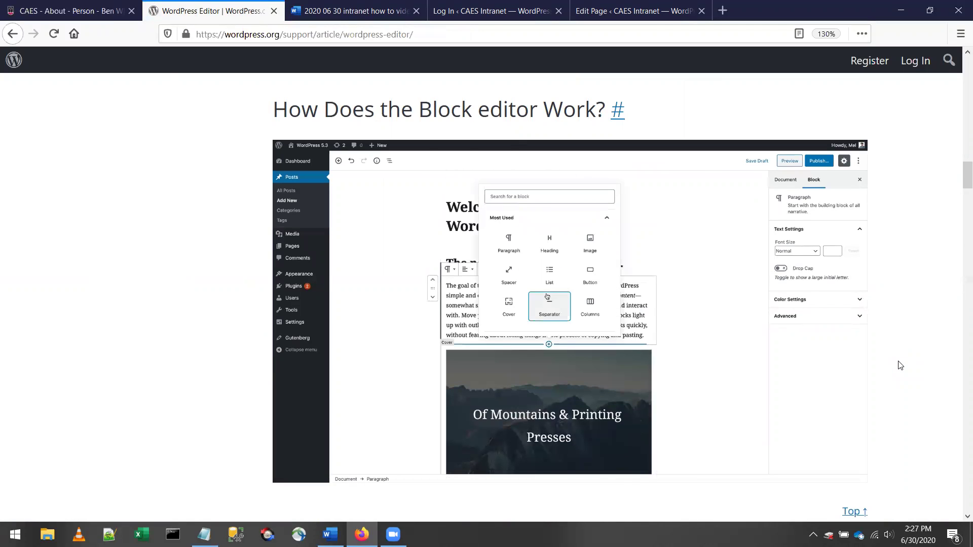
pyautogui.moveTo(832, 368)
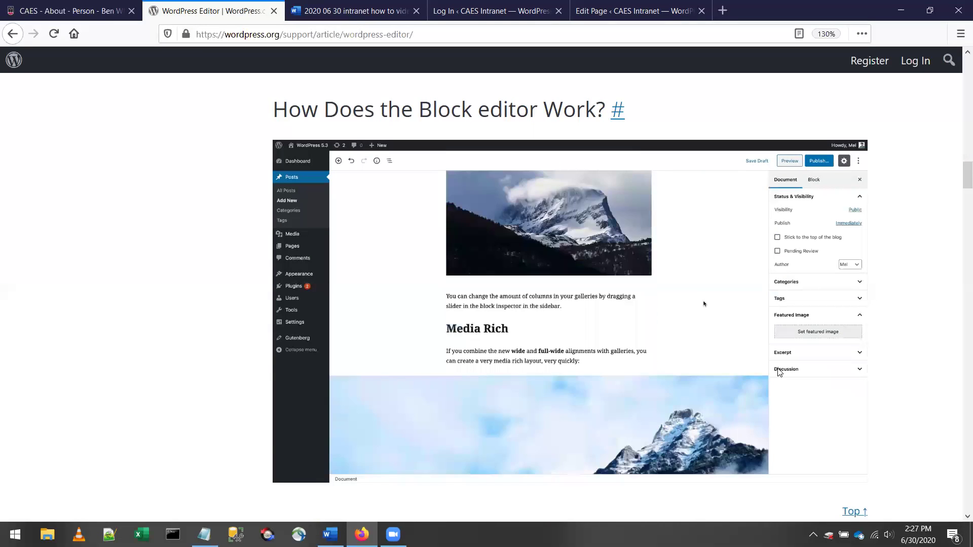
pyautogui.scroll(-1, 804, 358)
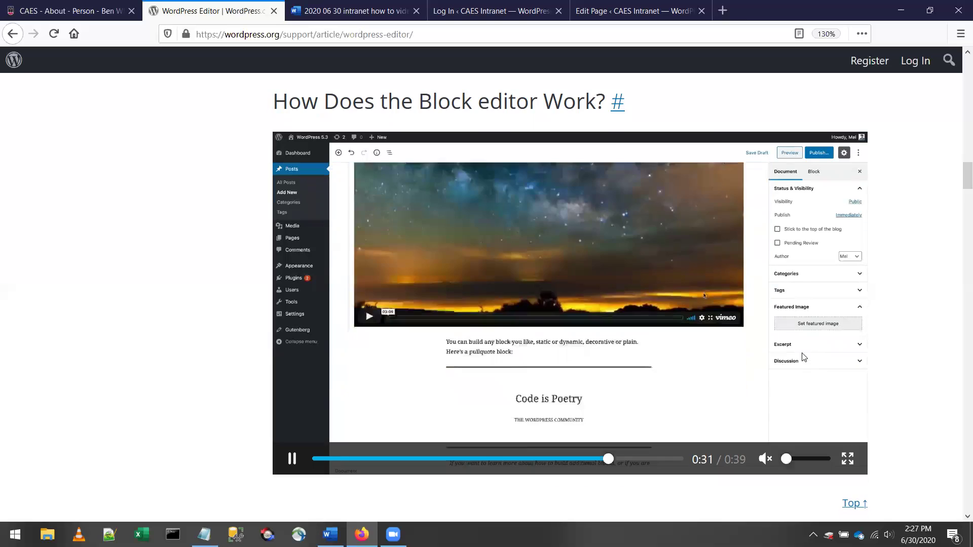
pyautogui.scroll(-3, 661, 246)
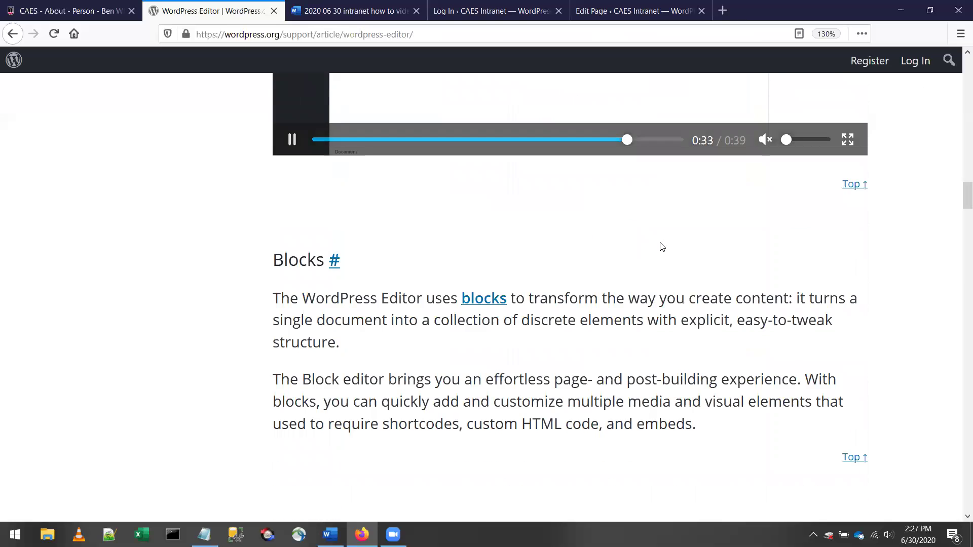
pyautogui.scroll(-2, 662, 246)
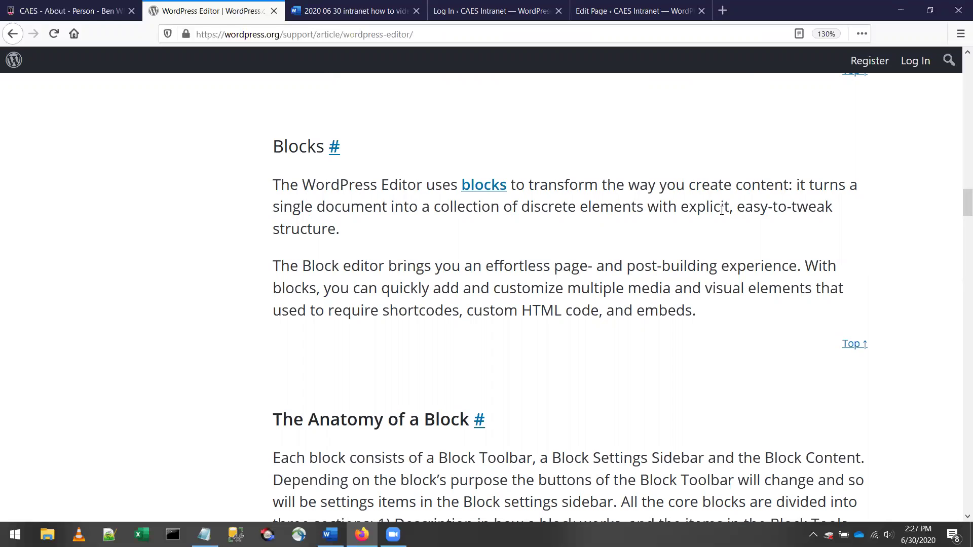
pyautogui.scroll(2, 715, 209)
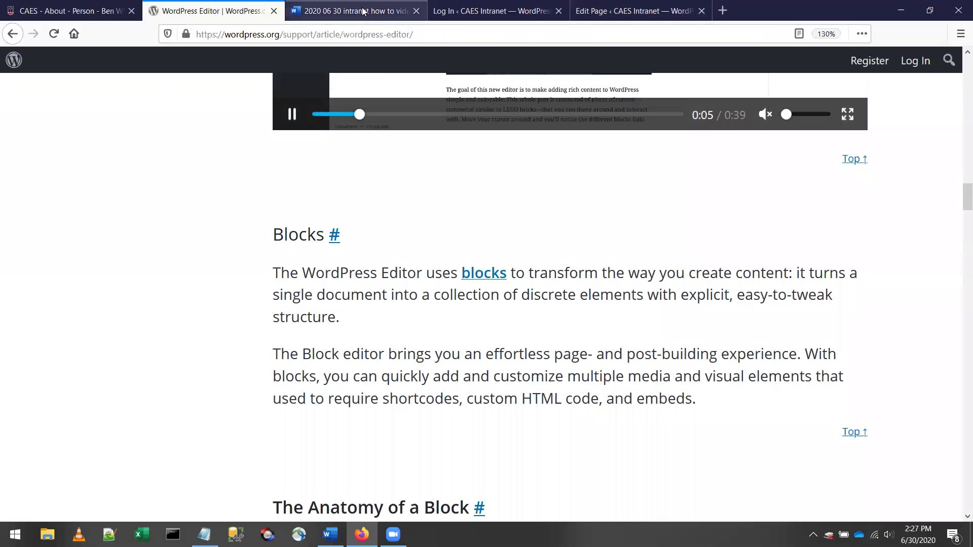
pyautogui.click(364, 10)
# Step: Scroll the how-to document to the Research, Extension, and Policies and Procedures content manager lists
pyautogui.scroll(6, 644, 207)
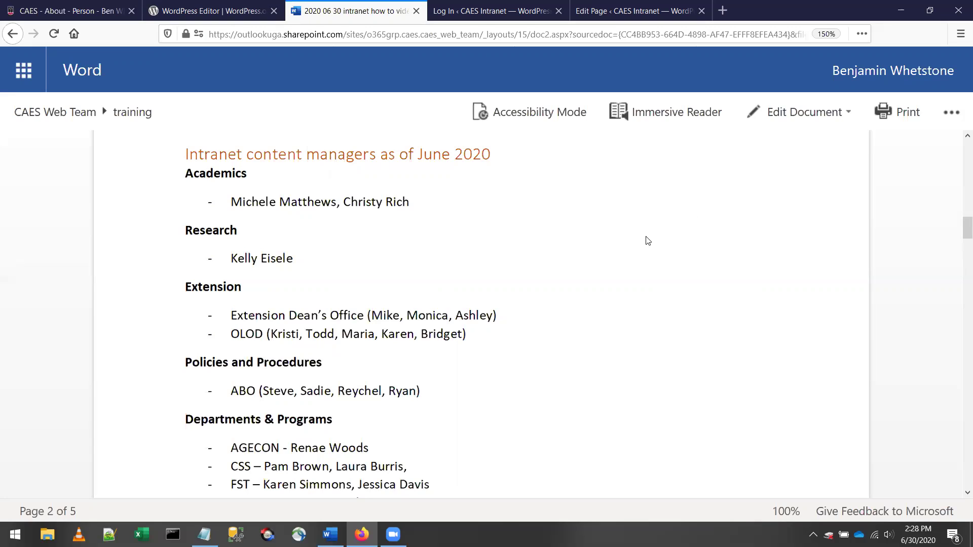
pyautogui.scroll(-2, 648, 241)
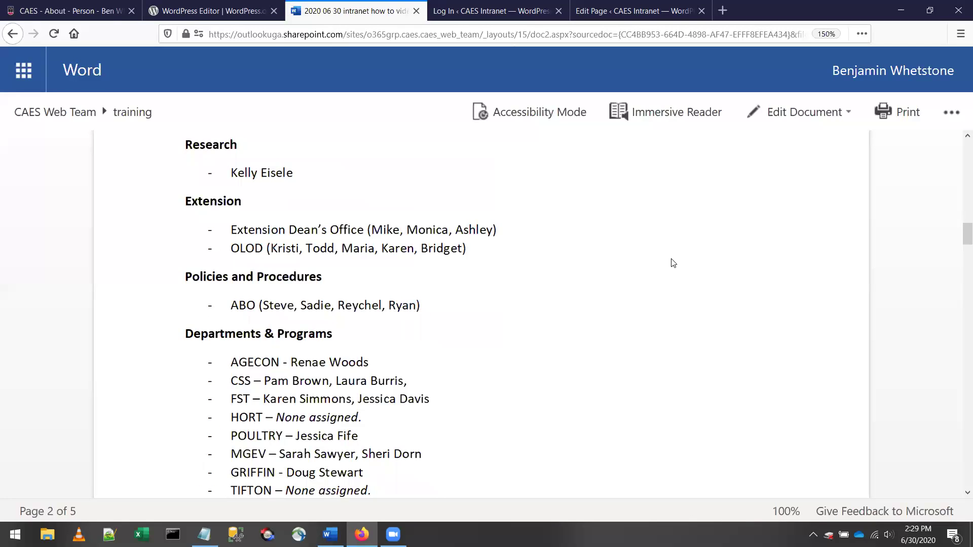
# Step: Scroll through the Departments & Programs managers to the editing-permission contact note, then switch to the intranet login tab
pyautogui.scroll(-2, 673, 263)
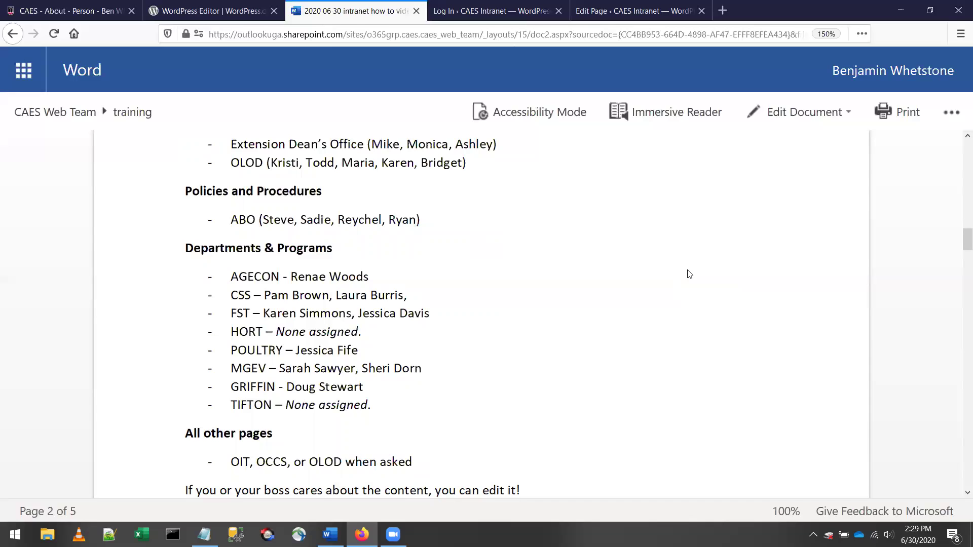
pyautogui.scroll(-3, 698, 272)
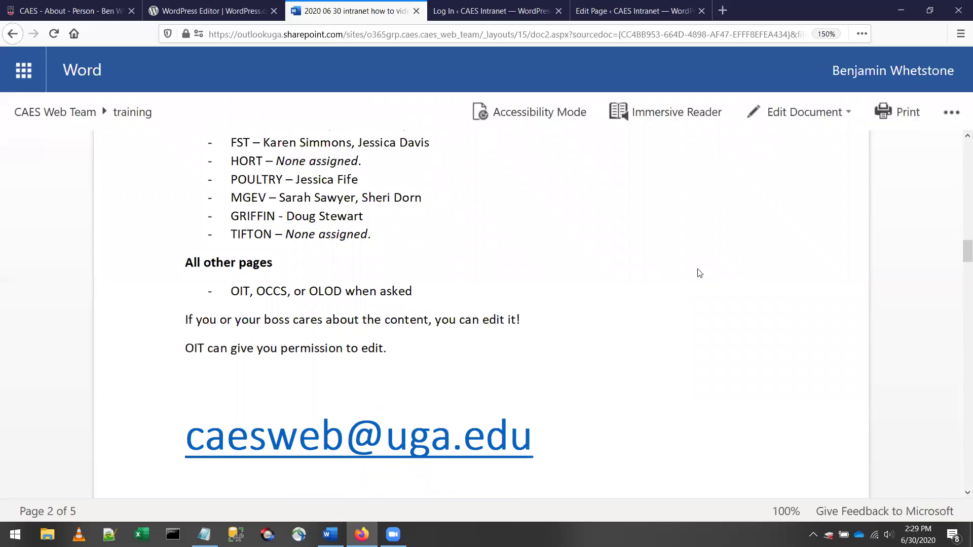
pyautogui.scroll(-2, 698, 273)
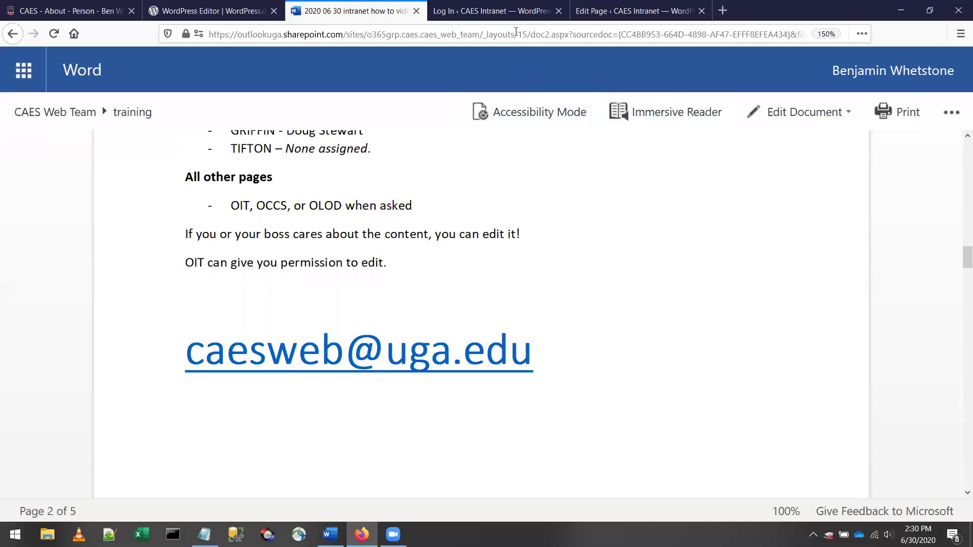
pyautogui.click(495, 8)
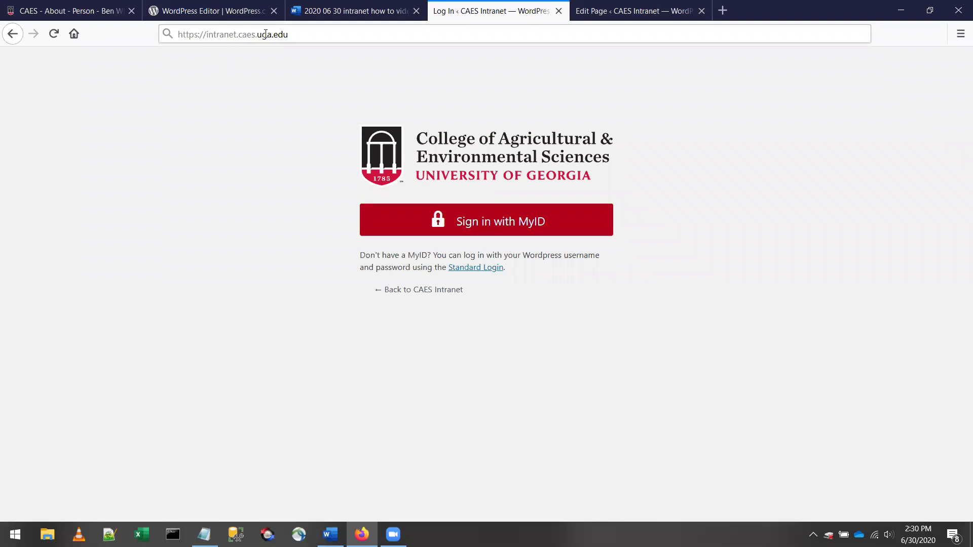
# Step: Sign in with MyID, entering the username and password on the UGA single sign-on page
pyautogui.moveTo(287, 34); pyautogui.dragTo(207, 34)
pyautogui.click(94, 108)
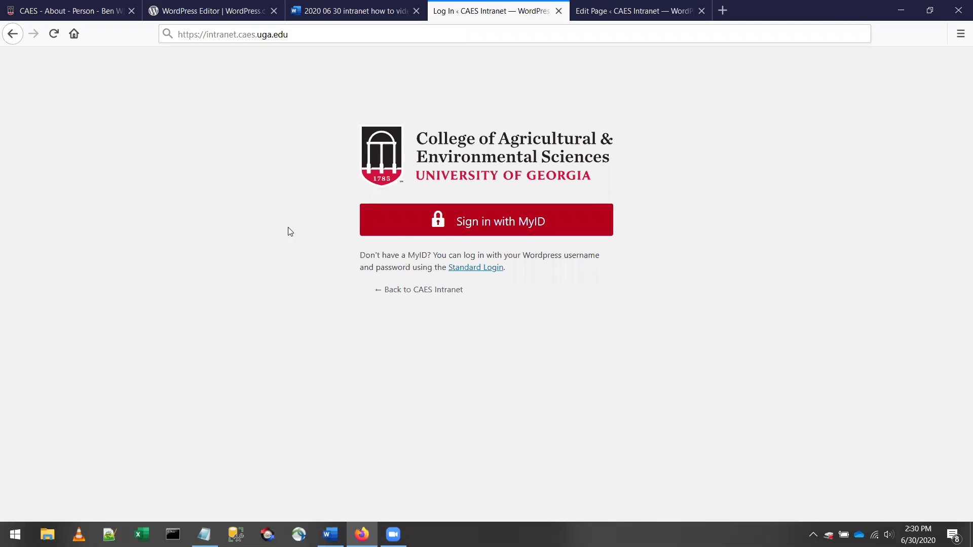
pyautogui.click(459, 225)
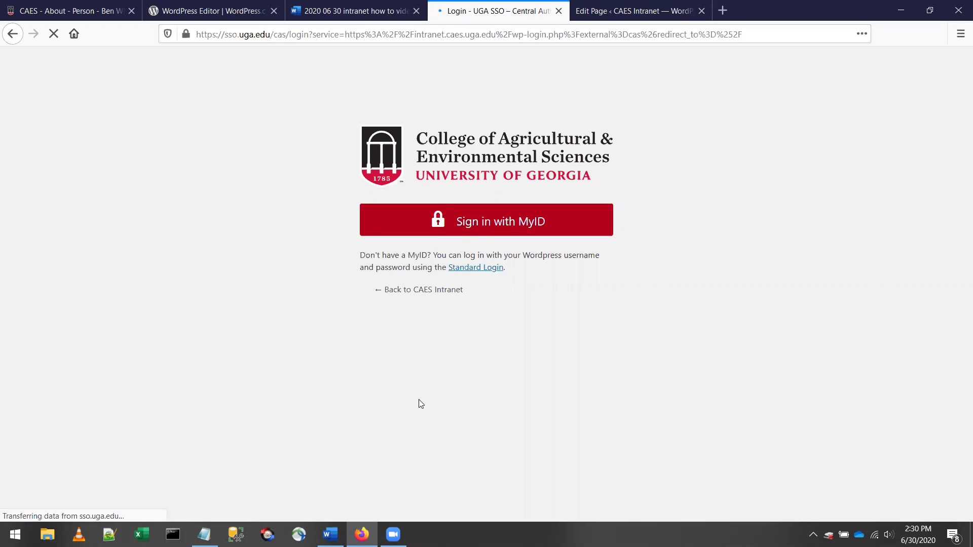
pyautogui.write('bwhet')
pyautogui.press('Tab')
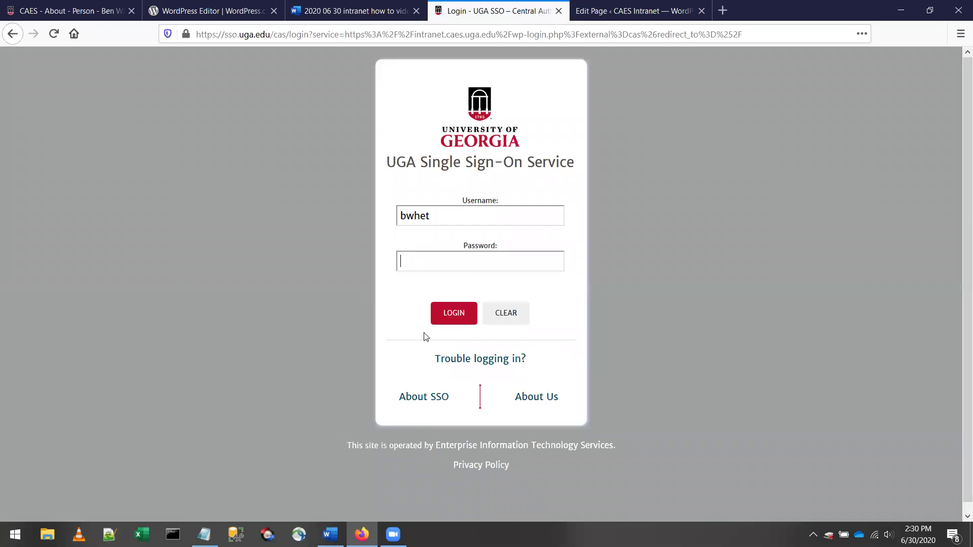
pyautogui.write('************')
pyautogui.press('Return')
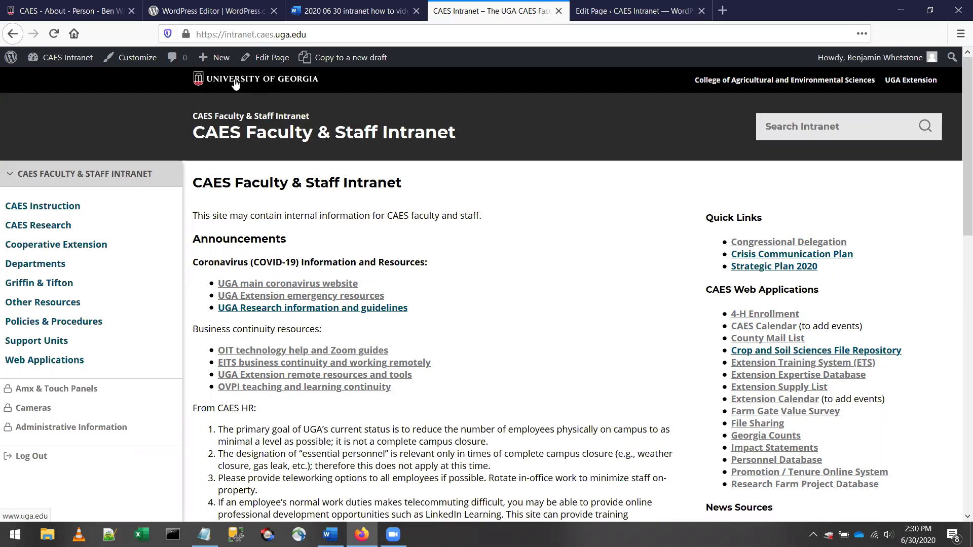
# Step: Open Cooperative Extension from the intranet home page's left sidebar
pyautogui.moveTo(222, 58)
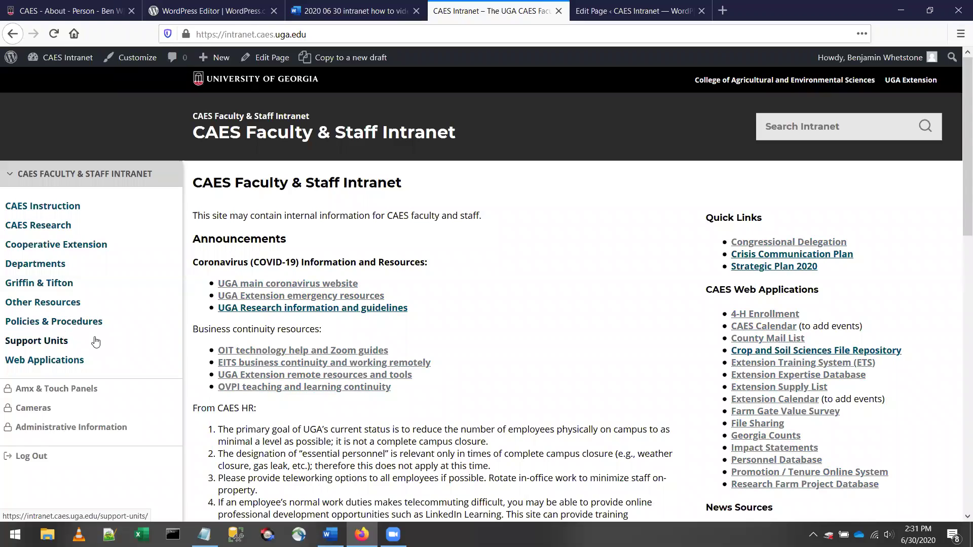
pyautogui.click(36, 245)
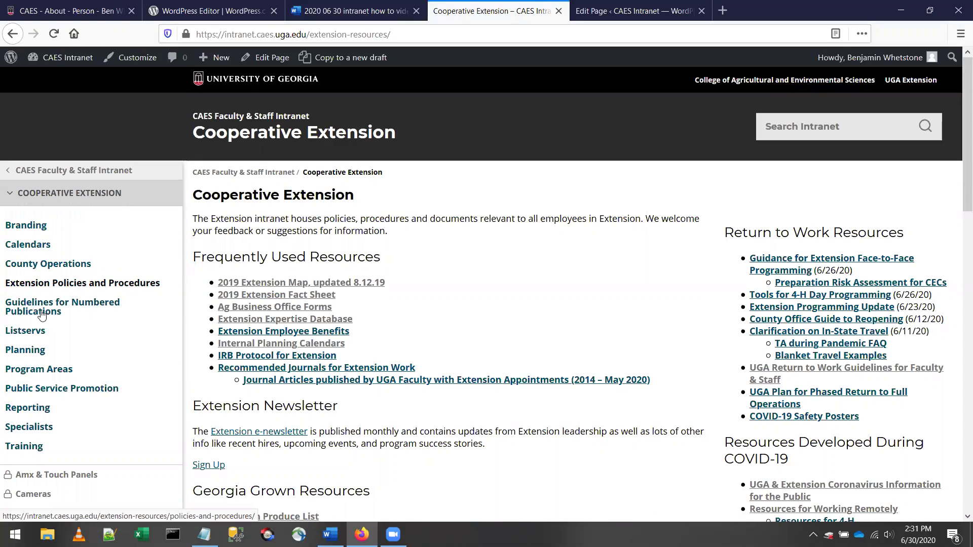
# Step: View the Guidelines for Numbered Publications page, then switch to its Edit Page tab
pyautogui.click(30, 306)
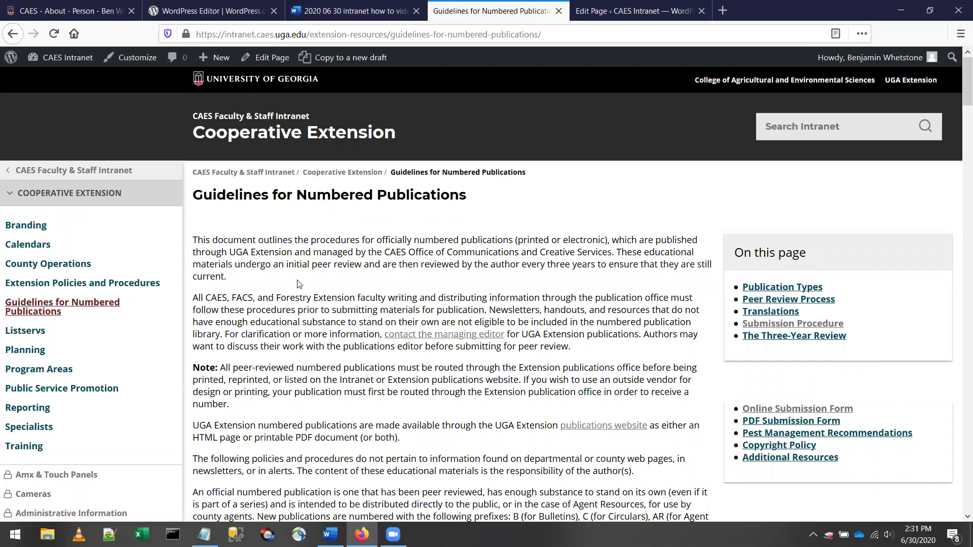
pyautogui.scroll(-1, 421, 280)
pyautogui.scroll(-2, 421, 280)
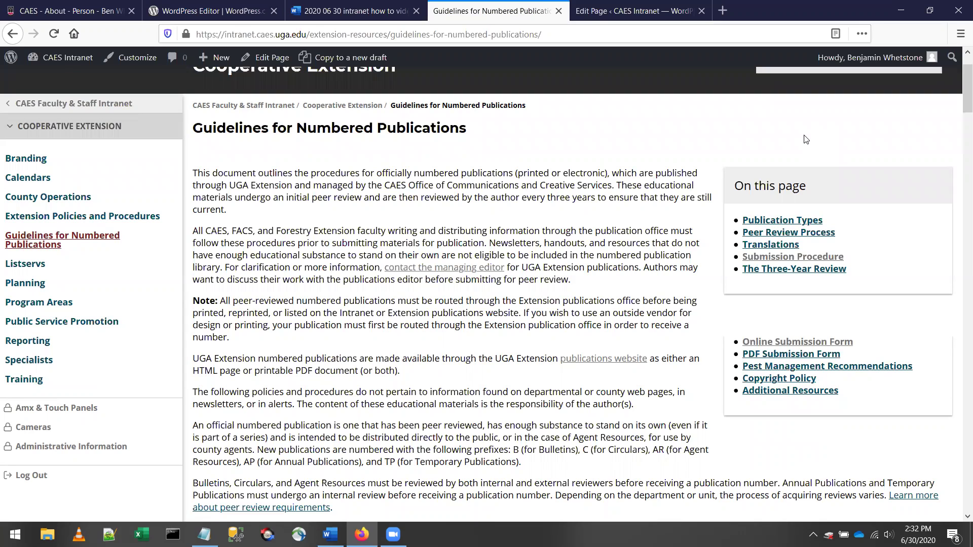
pyautogui.click(630, 10)
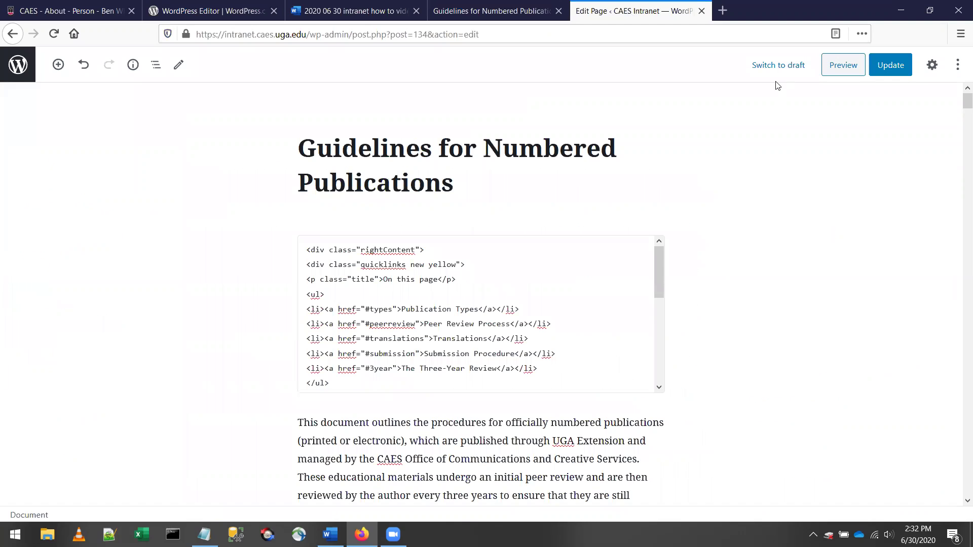
# Step: Compare with the live page, then select all the code in the custom HTML quick-links block
pyautogui.click(463, 14)
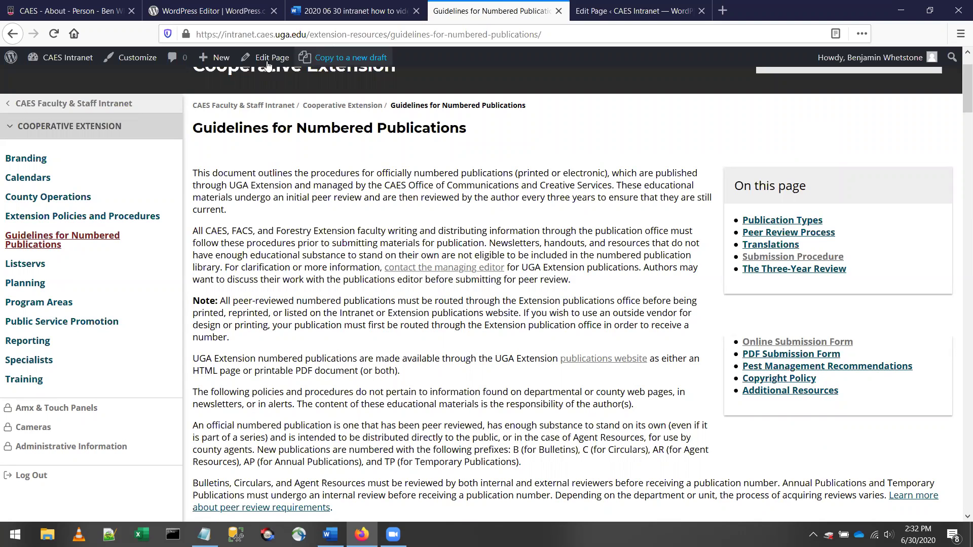
pyautogui.click(599, 5)
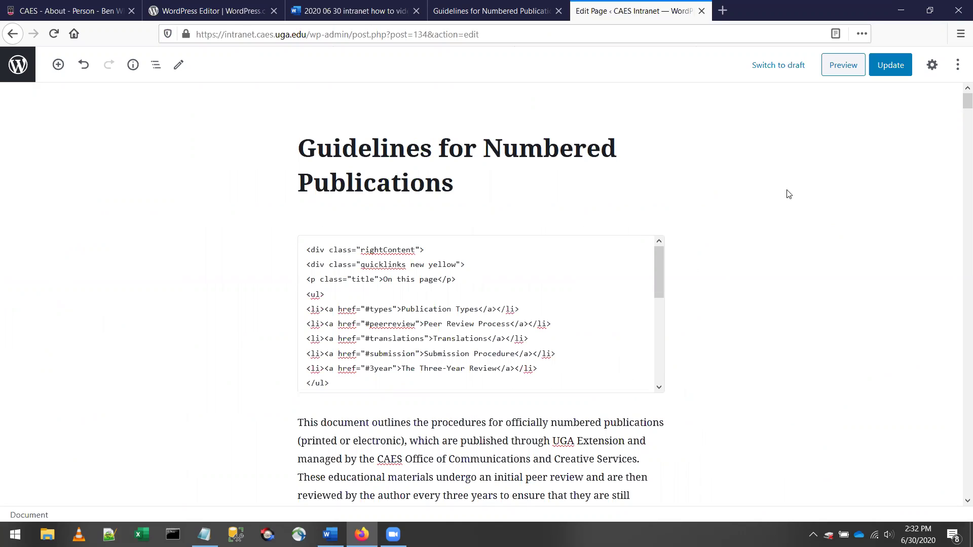
pyautogui.scroll(-2, 718, 236)
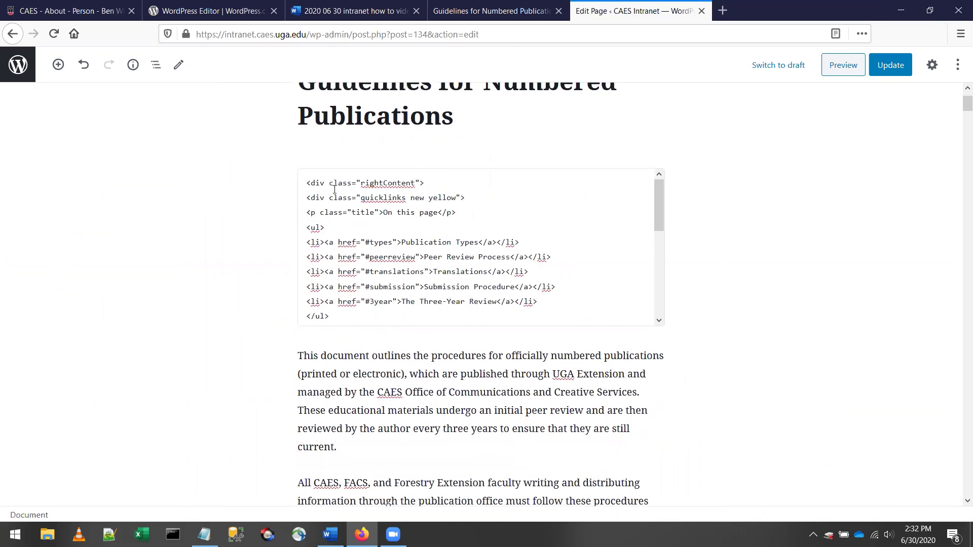
pyautogui.click(310, 182)
pyautogui.hotkey('ctrl', 'a')
pyautogui.click(686, 263)
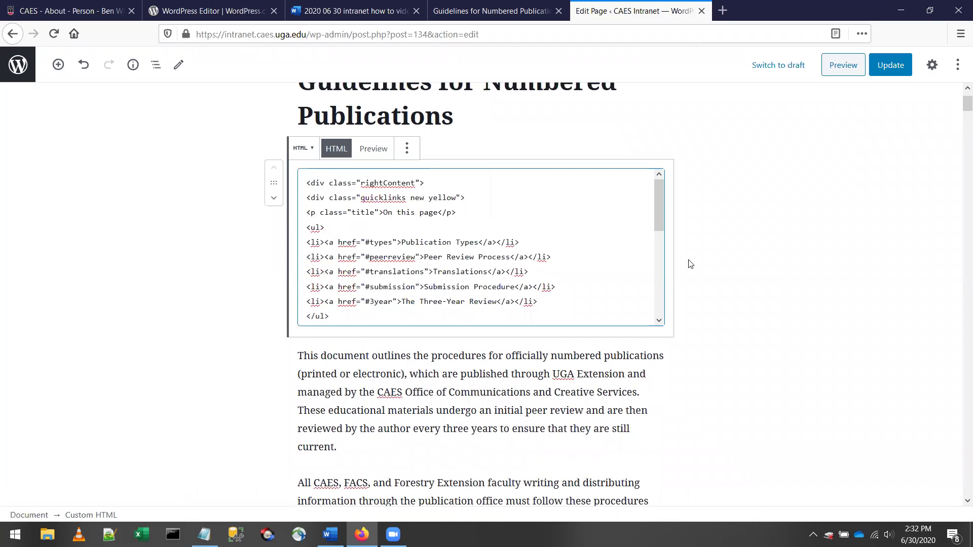
pyautogui.scroll(2, 707, 257)
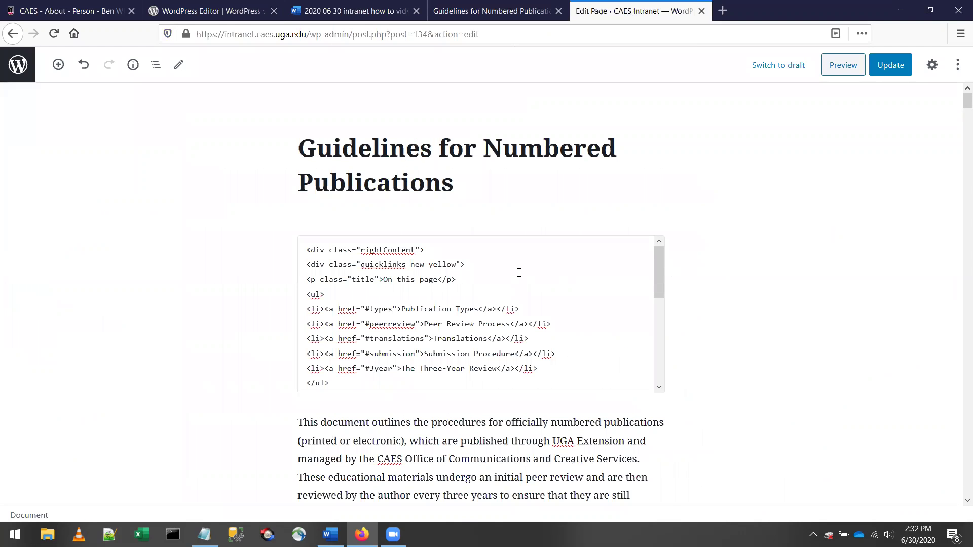
# Step: Recheck the published Guidelines page, then scroll the editor to the eligibility paragraph and routing Note
pyautogui.click(489, 11)
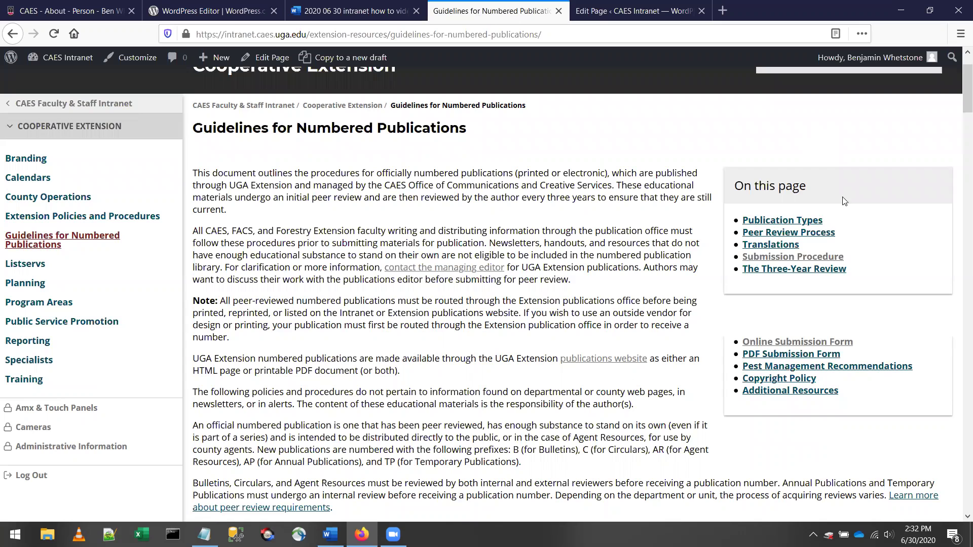
pyautogui.click(617, 9)
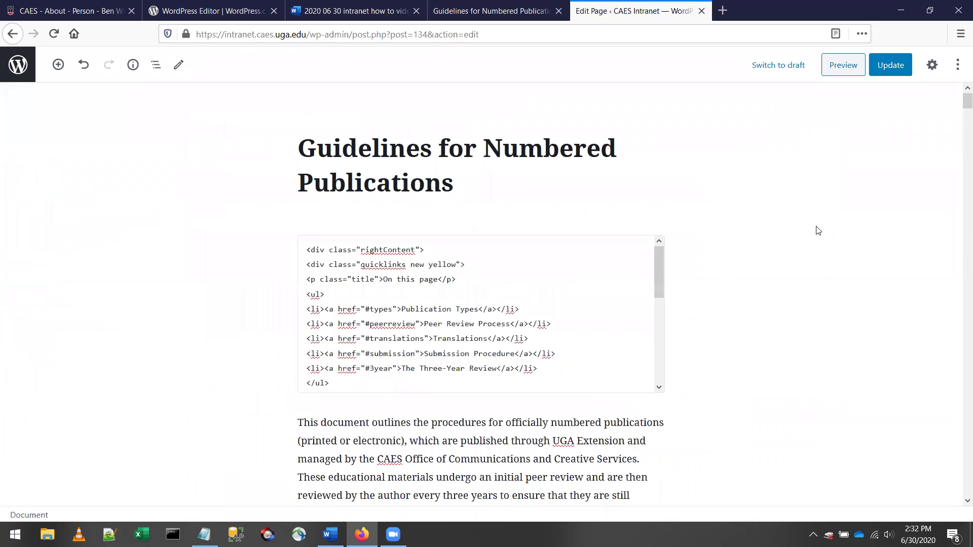
pyautogui.scroll(-2, 816, 252)
pyautogui.scroll(-4, 817, 252)
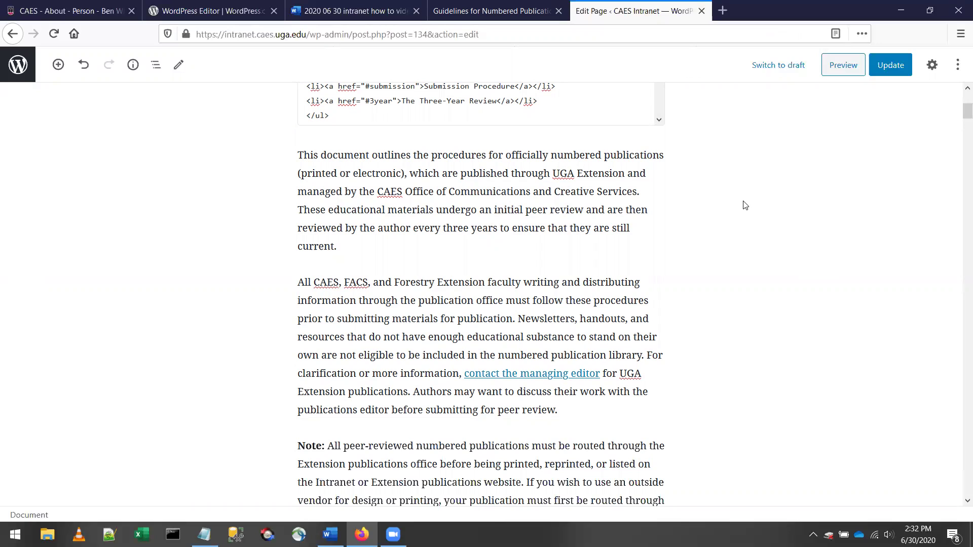
pyautogui.click(959, 68)
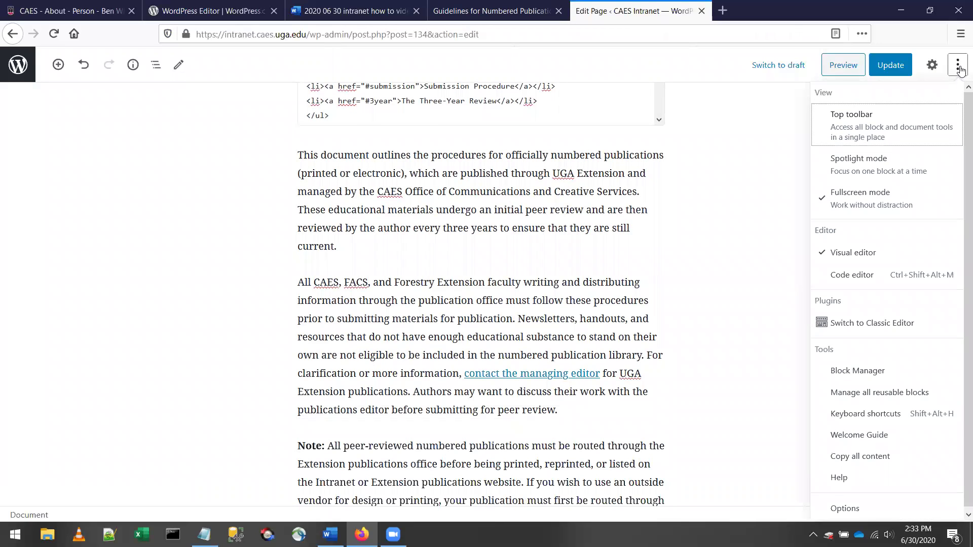
# Step: Enable the 'Top toolbar' option and select the introduction paragraph
pyautogui.click(855, 124)
pyautogui.click(792, 128)
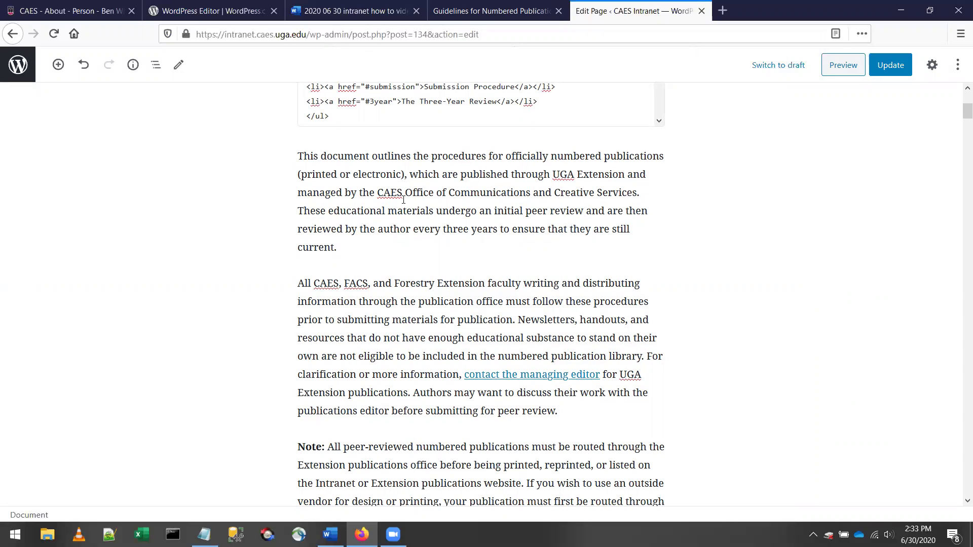
pyautogui.click(378, 176)
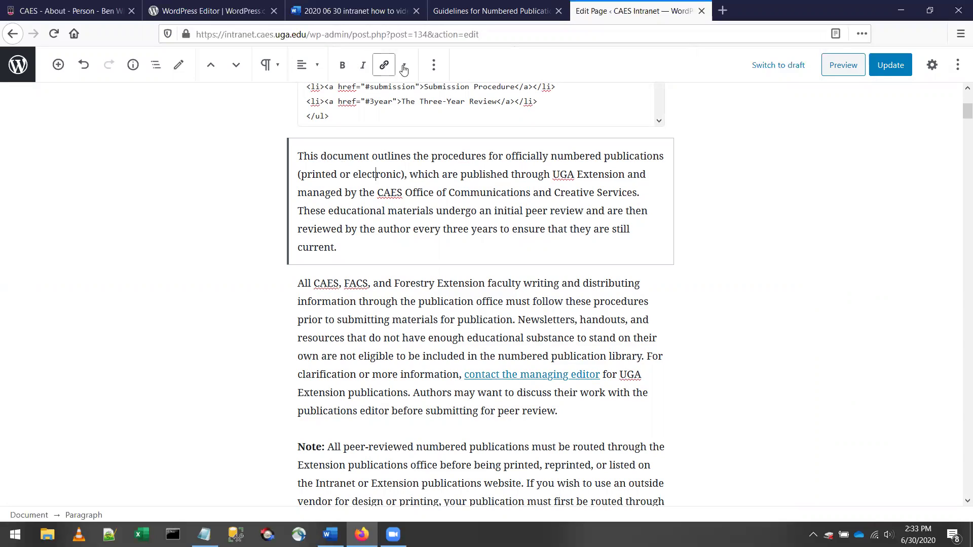
pyautogui.click(164, 154)
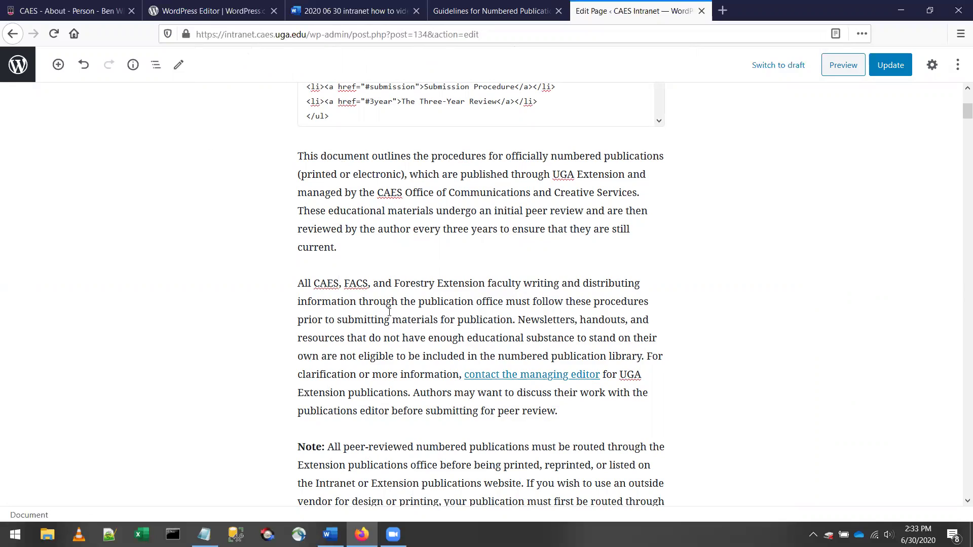
pyautogui.scroll(-4, 394, 301)
pyautogui.click(386, 209)
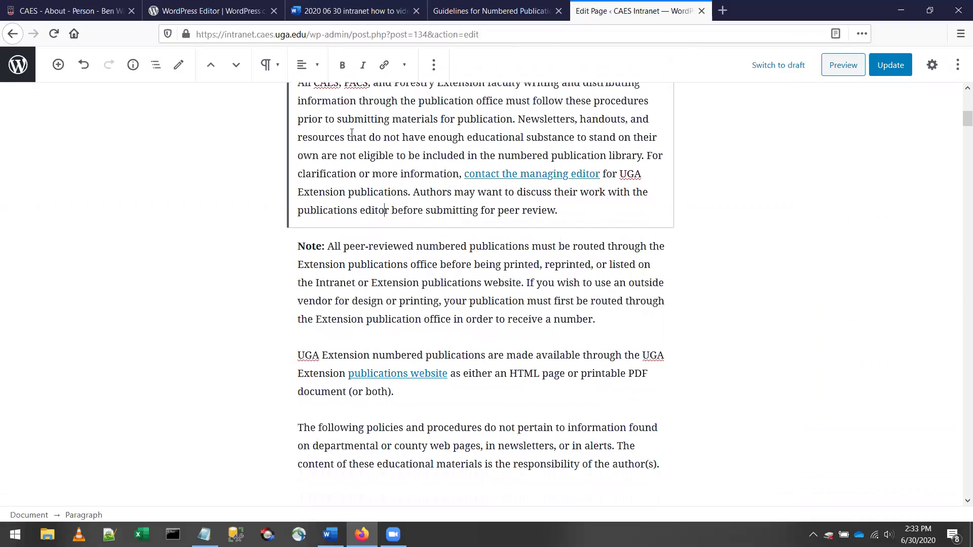
pyautogui.scroll(-10, 206, 245)
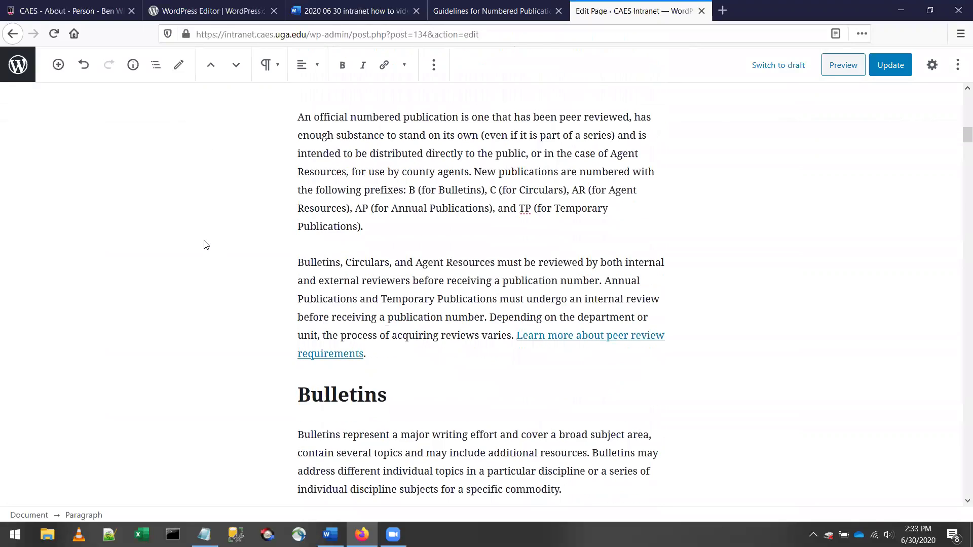
pyautogui.click(401, 281)
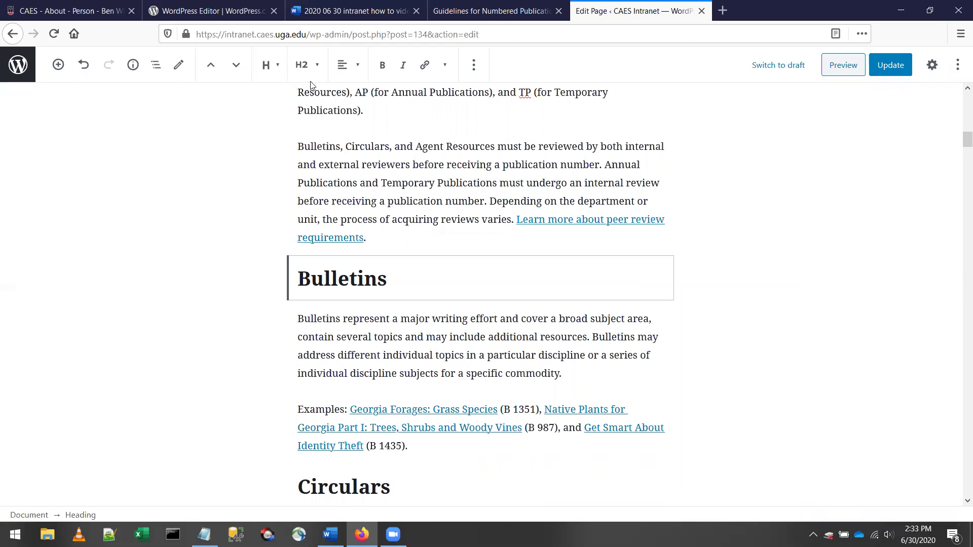
pyautogui.scroll(3, 373, 201)
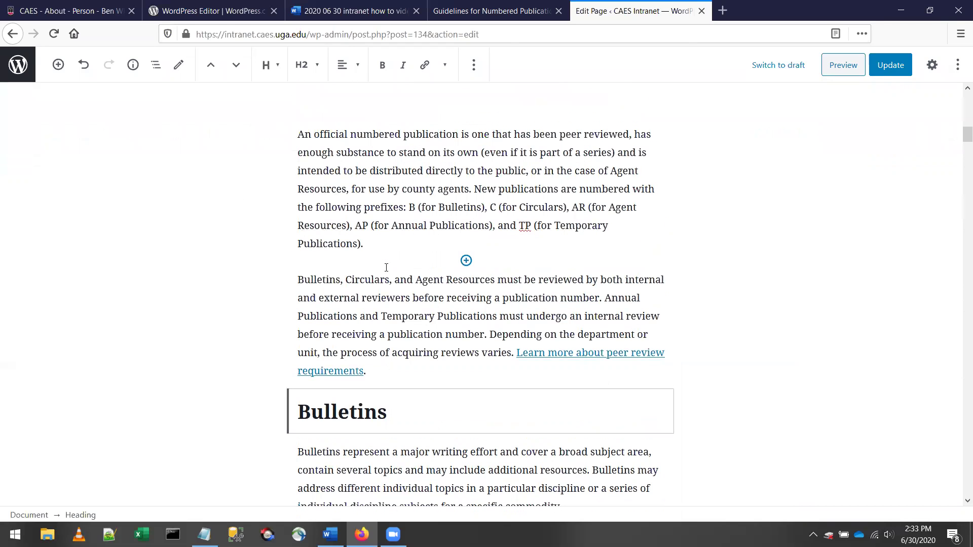
pyautogui.click(383, 316)
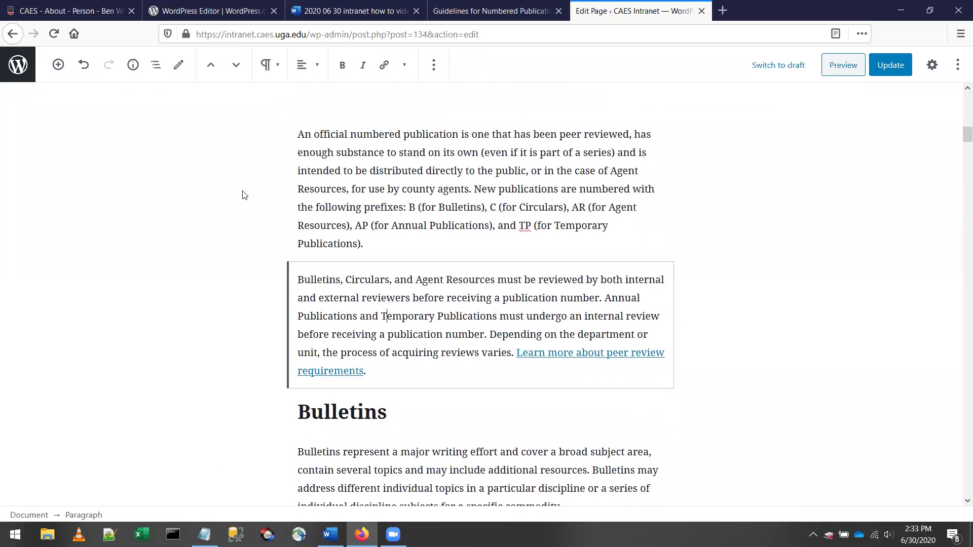
pyautogui.scroll(-2, 230, 199)
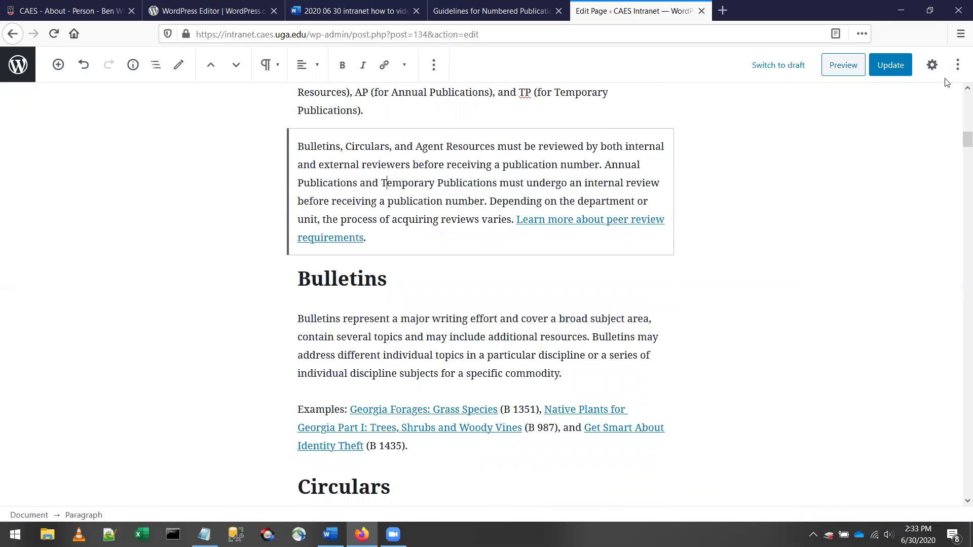
# Step: Uncheck 'Top toolbar' in the editor's More tools & options menu
pyautogui.click(957, 68)
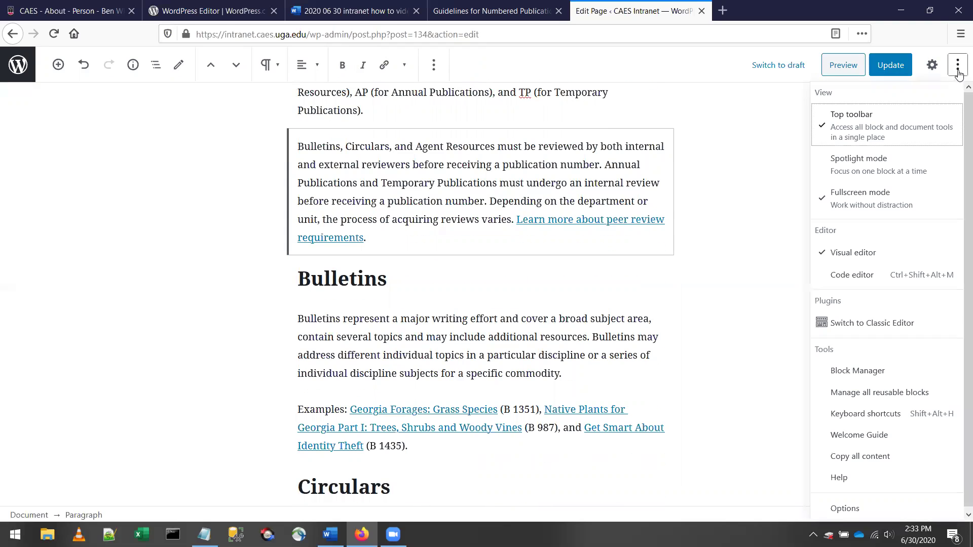
pyautogui.click(864, 127)
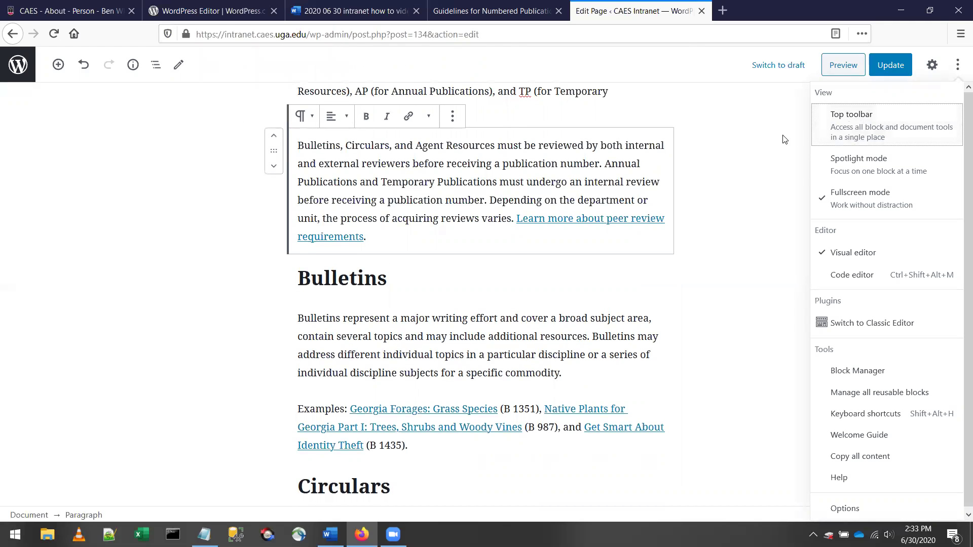
pyautogui.scroll(1, 692, 176)
pyautogui.scroll(1, 692, 176)
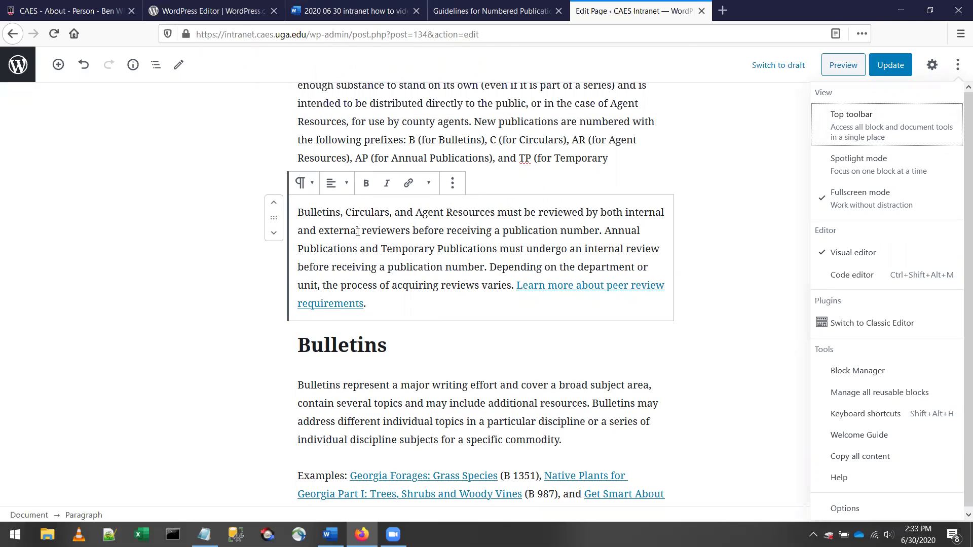
pyautogui.scroll(2, 463, 260)
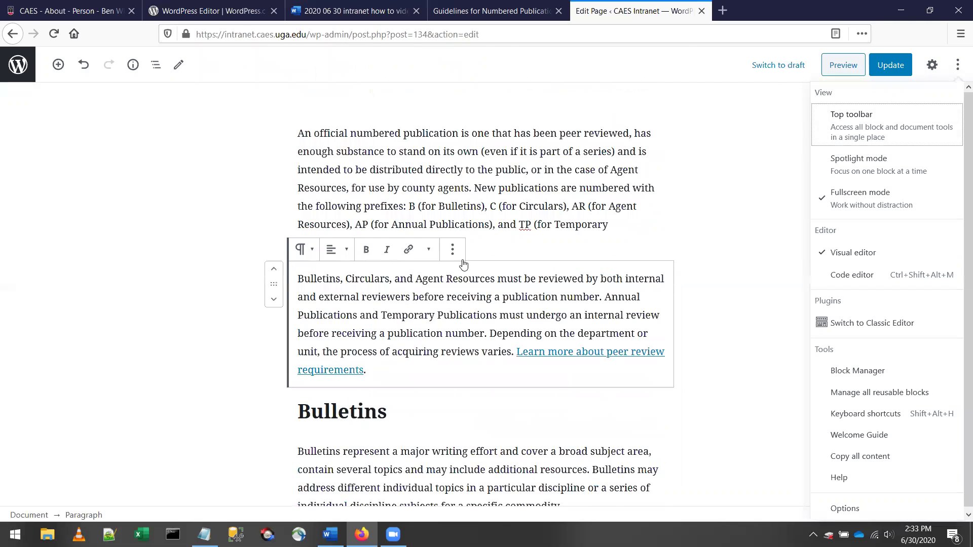
# Step: Select the 'An official numbered publication' paragraph, the 'Bulletins, Circulars' paragraph, and the Bulletins heading
pyautogui.click(490, 191)
pyautogui.scroll(2, 511, 248)
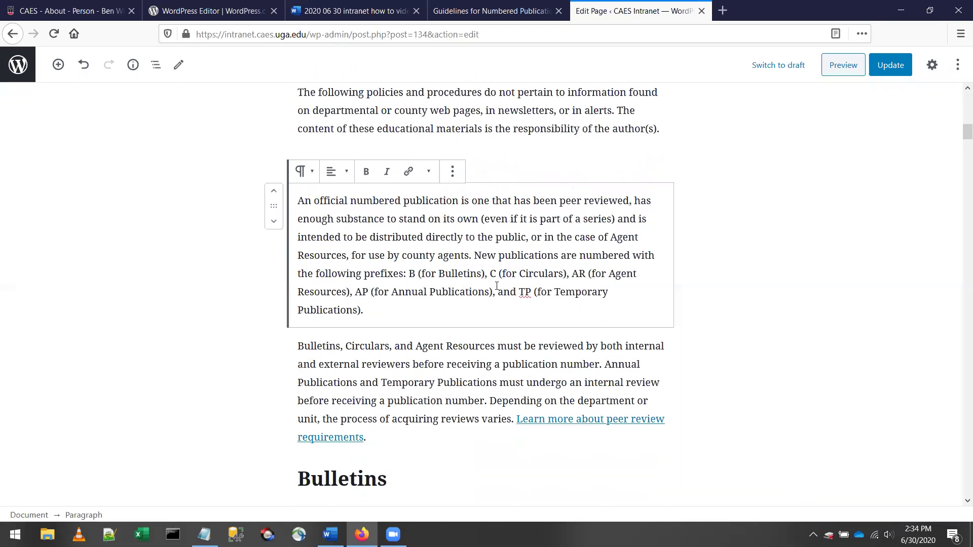
pyautogui.scroll(-2, 458, 258)
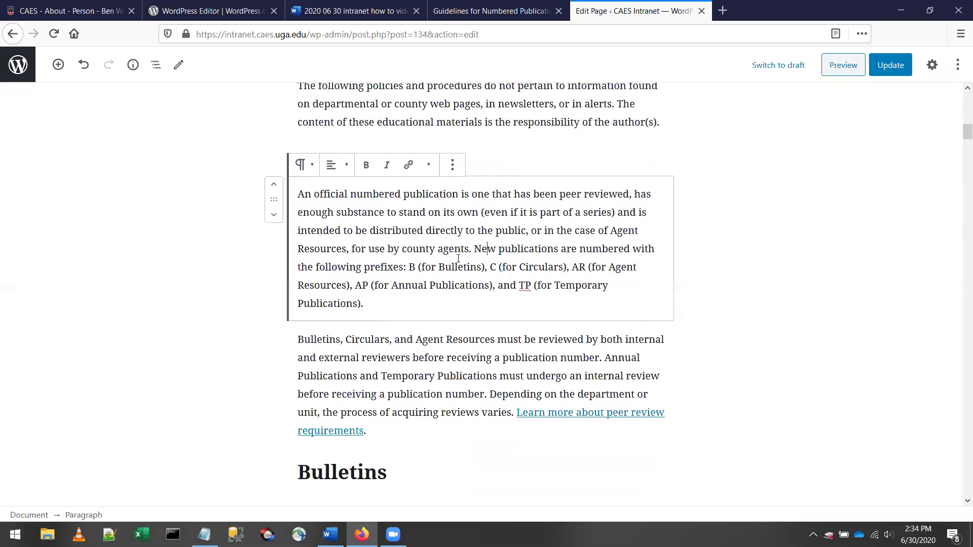
pyautogui.click(470, 287)
pyautogui.scroll(-2, 472, 289)
pyautogui.scroll(-2, 471, 289)
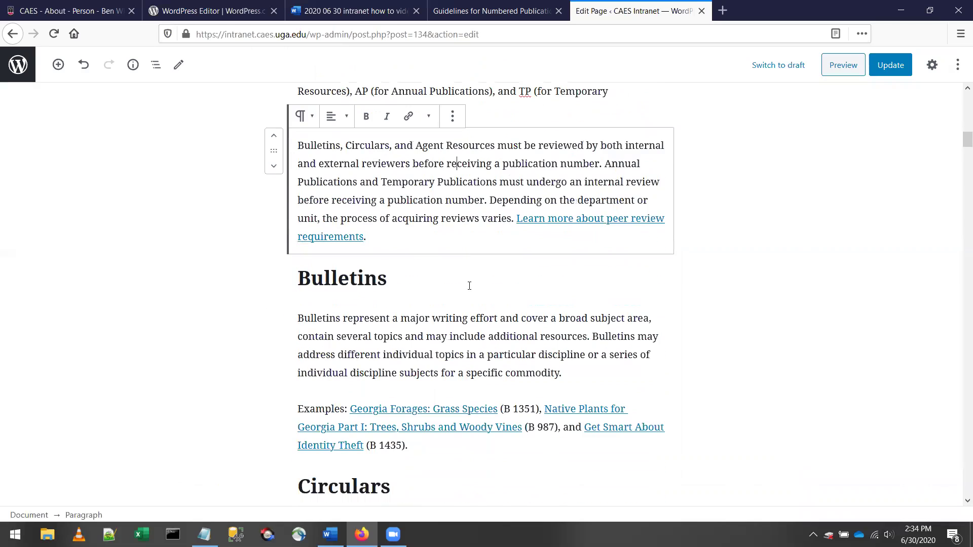
pyautogui.click(470, 290)
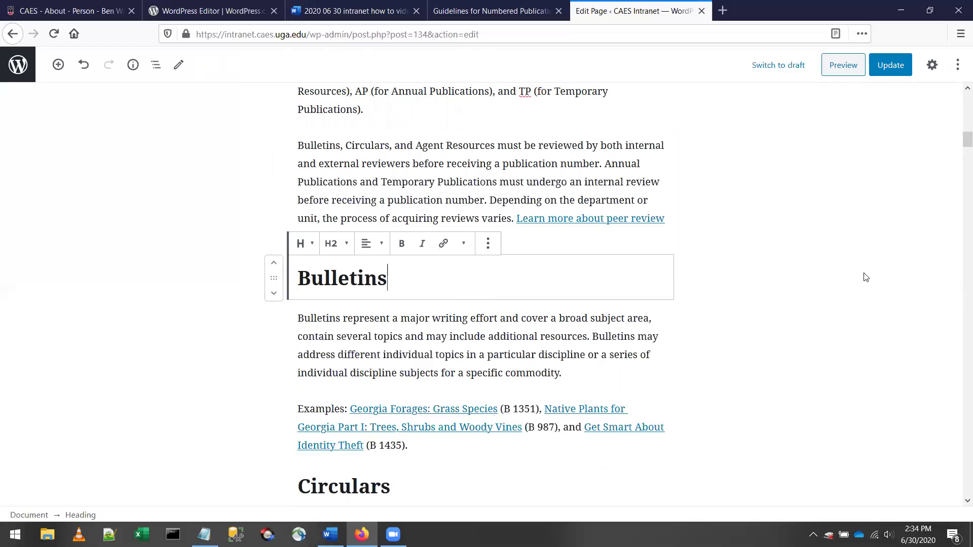
pyautogui.click(957, 71)
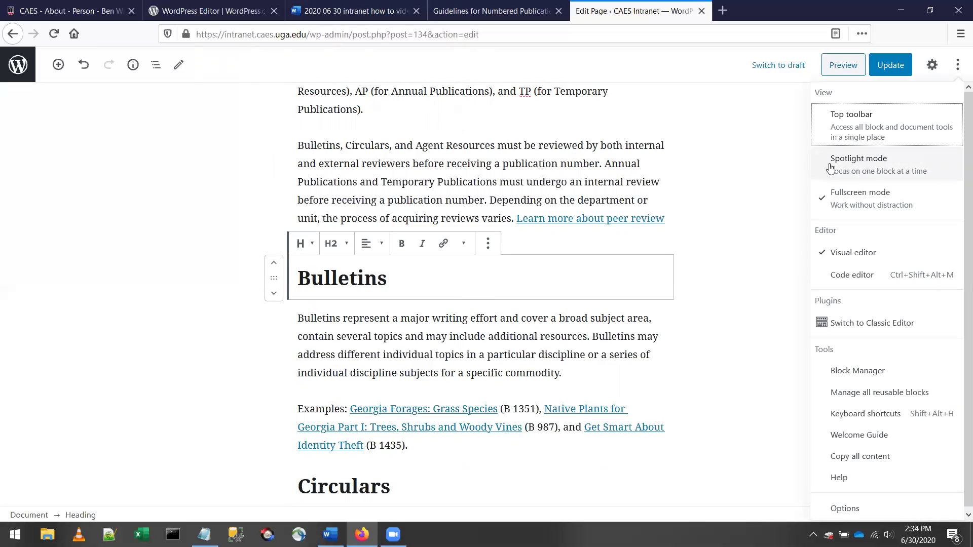
pyautogui.click(872, 166)
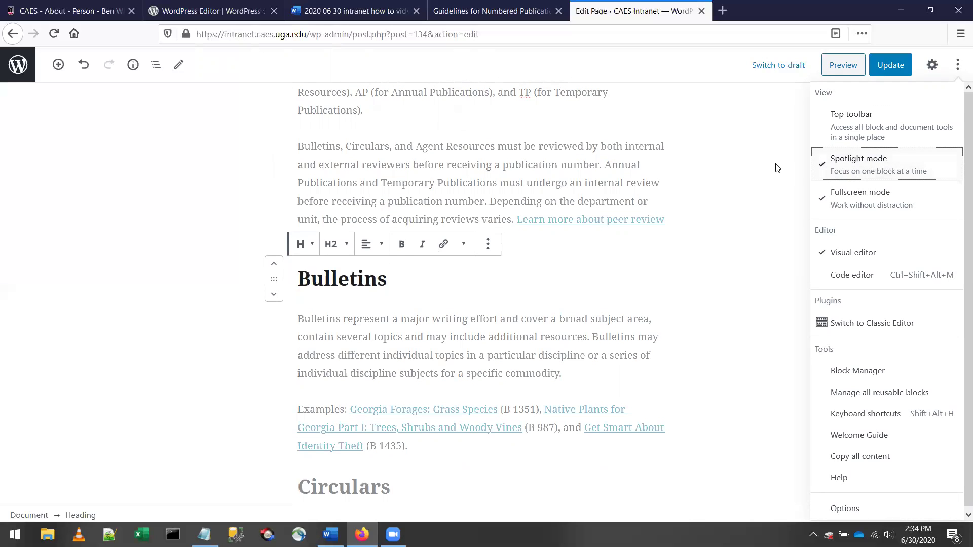
pyautogui.click(807, 175)
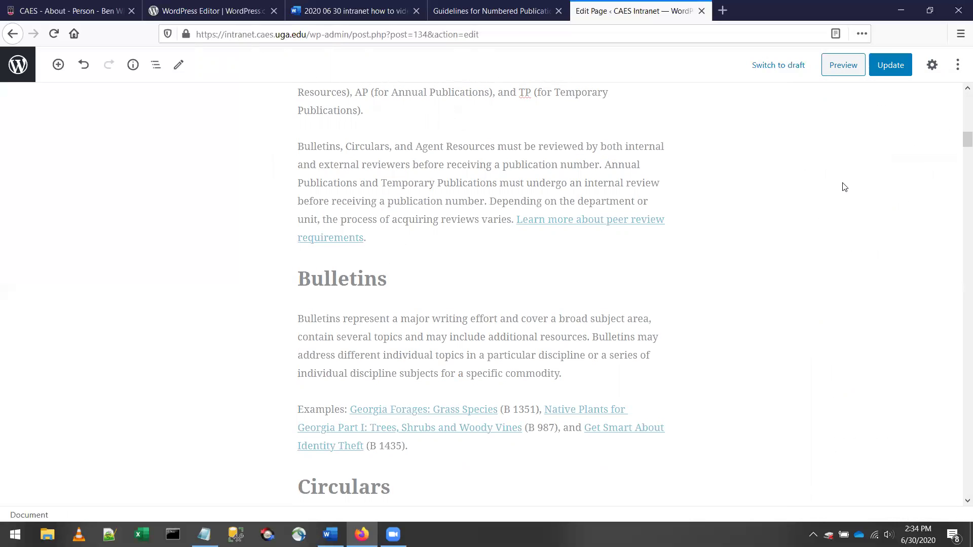
pyautogui.scroll(-3, 762, 208)
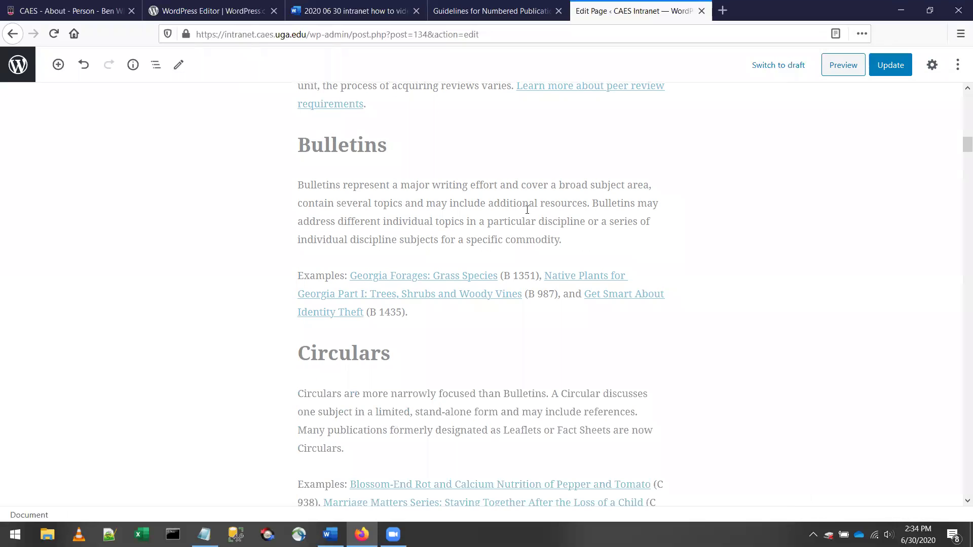
pyautogui.click(527, 208)
pyautogui.scroll(-1, 529, 212)
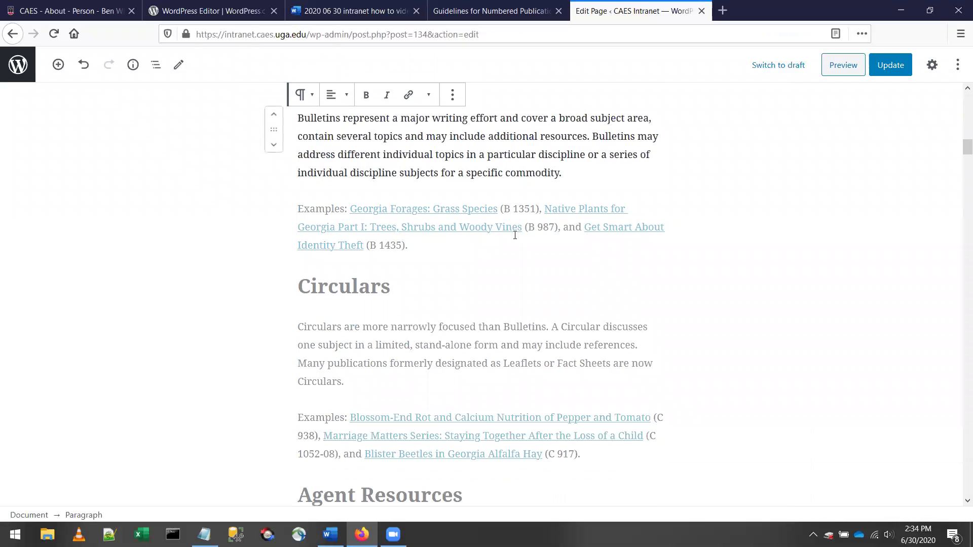
pyautogui.click(541, 229)
pyautogui.scroll(-1, 507, 233)
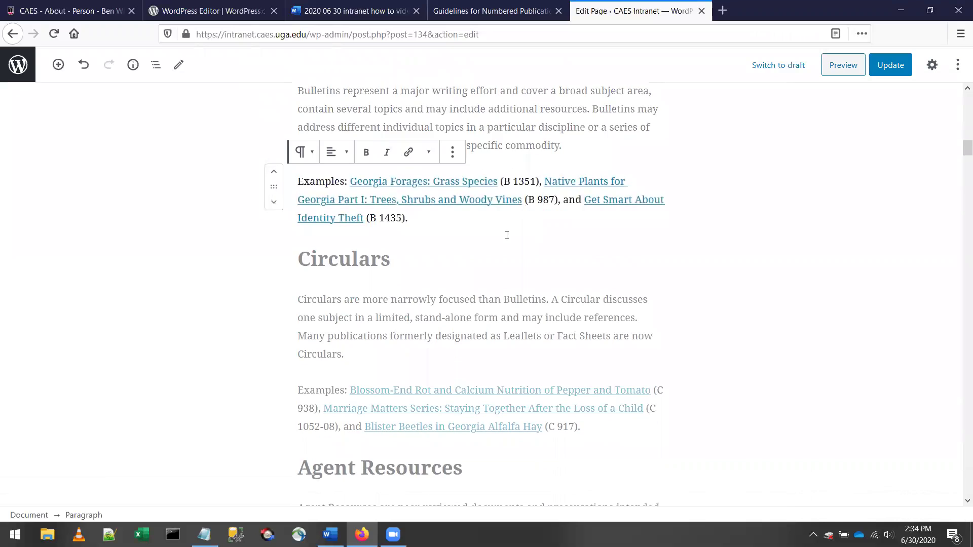
pyautogui.click(446, 228)
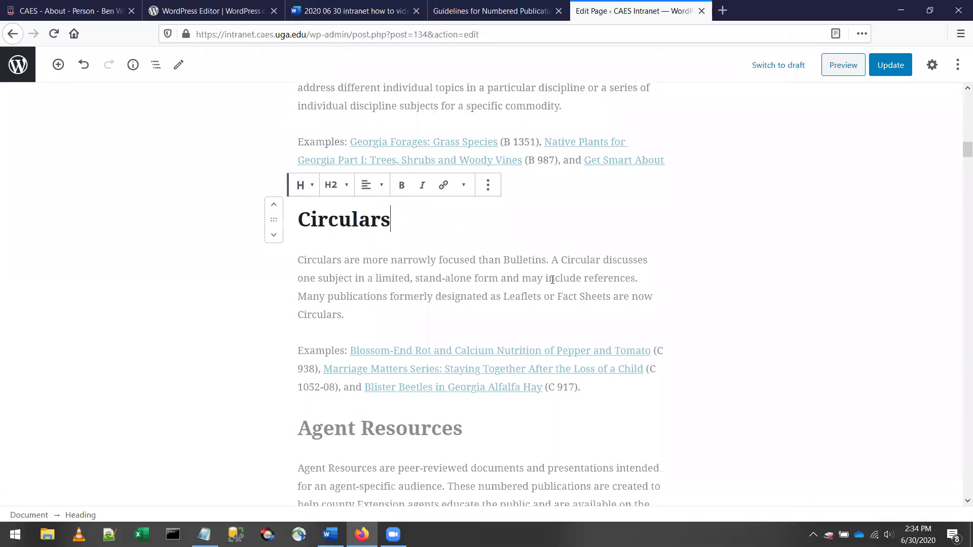
pyautogui.click(473, 297)
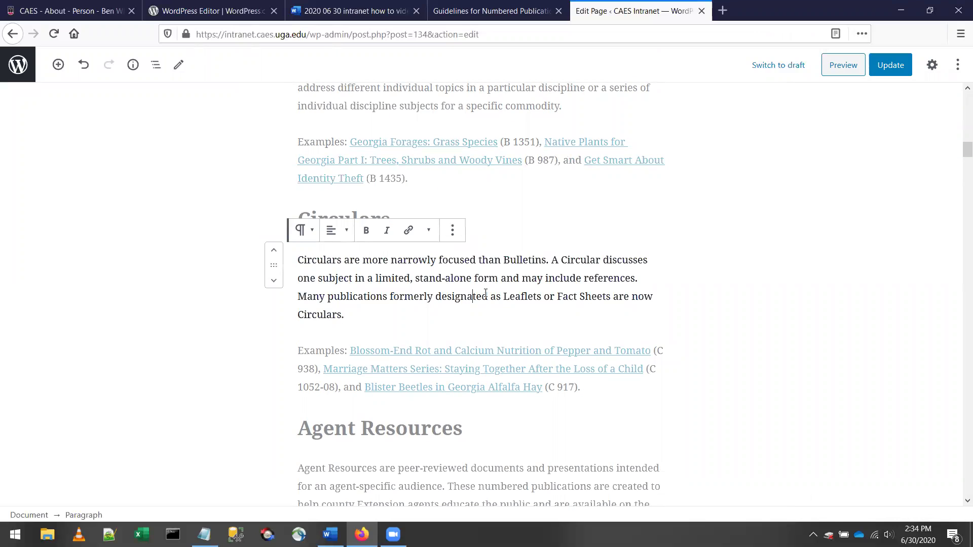
pyautogui.scroll(-1, 485, 293)
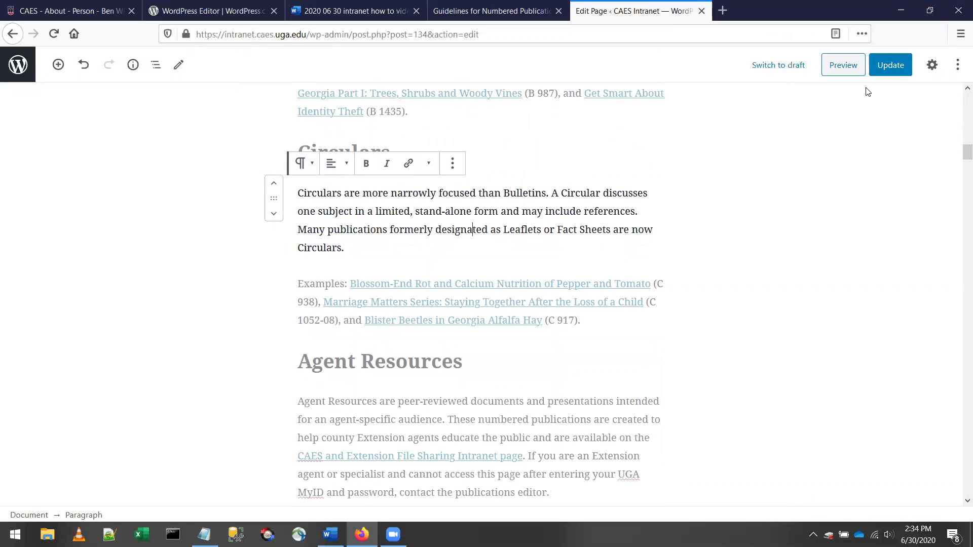
pyautogui.click(959, 68)
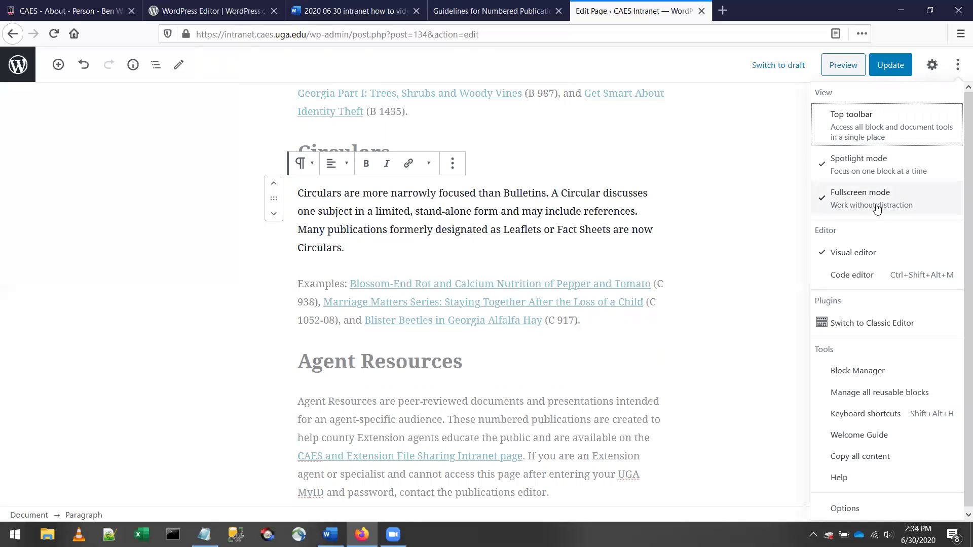
pyautogui.click(861, 206)
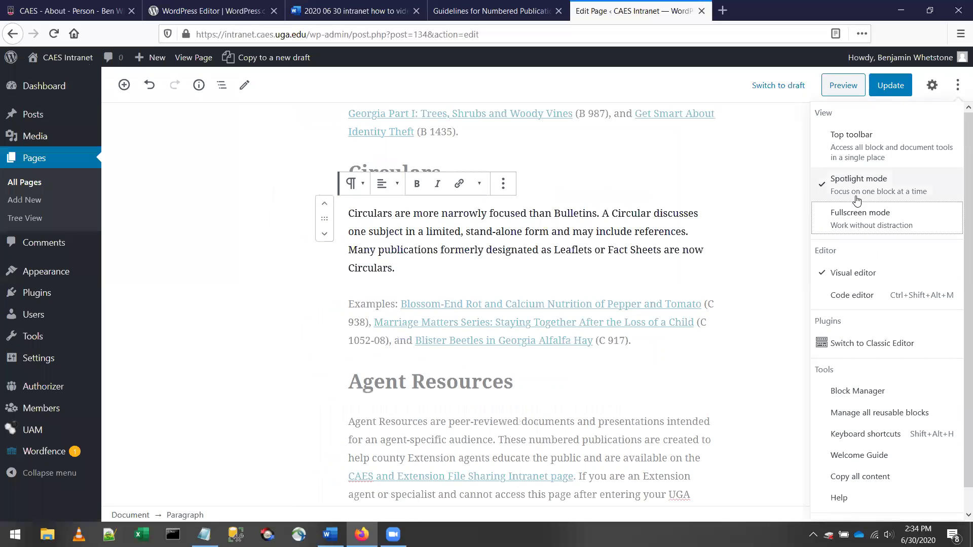
pyautogui.click(793, 183)
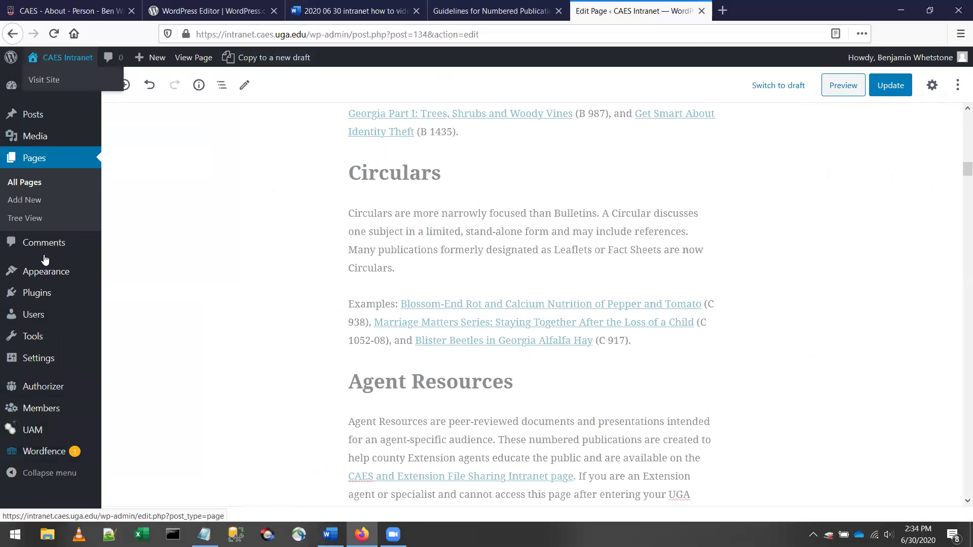
pyautogui.moveTo(38, 358)
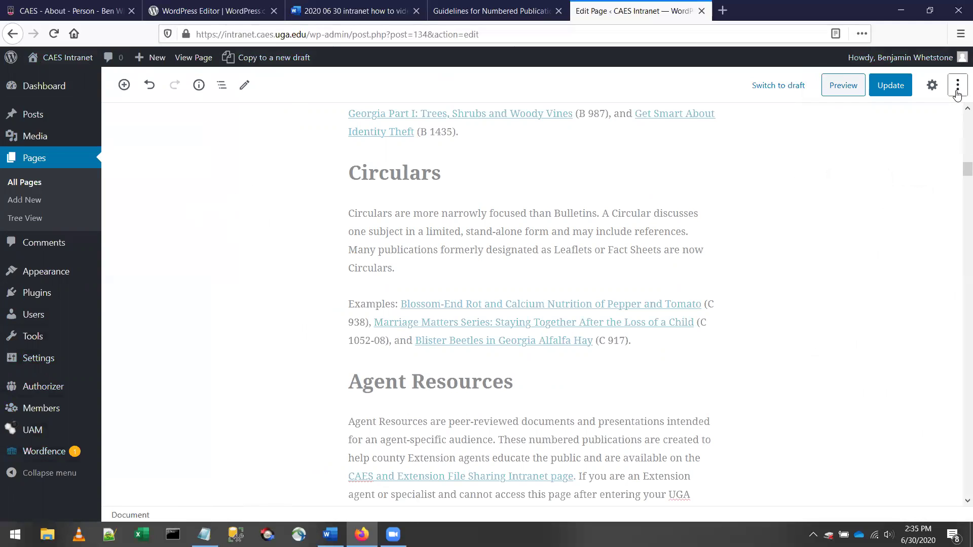
pyautogui.click(957, 85)
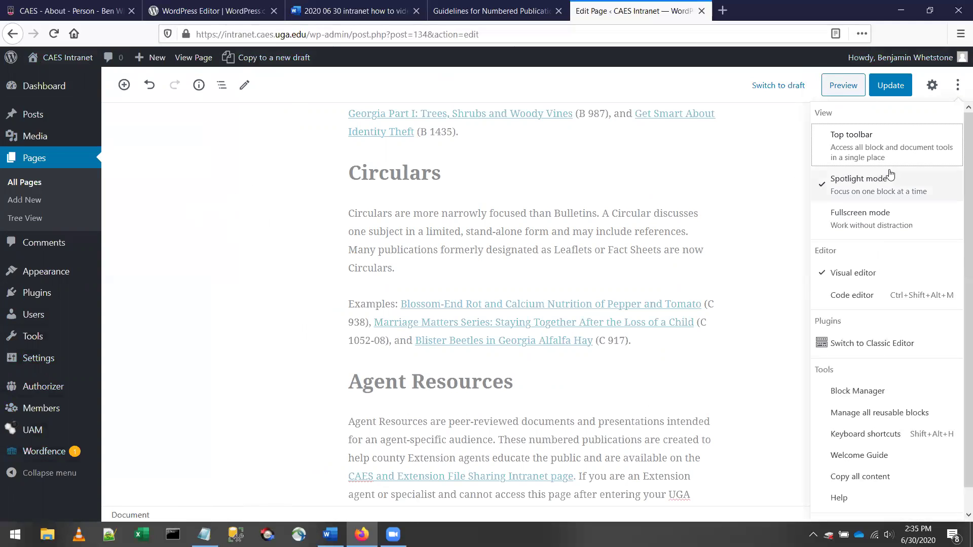
pyautogui.click(861, 218)
pyautogui.click(803, 211)
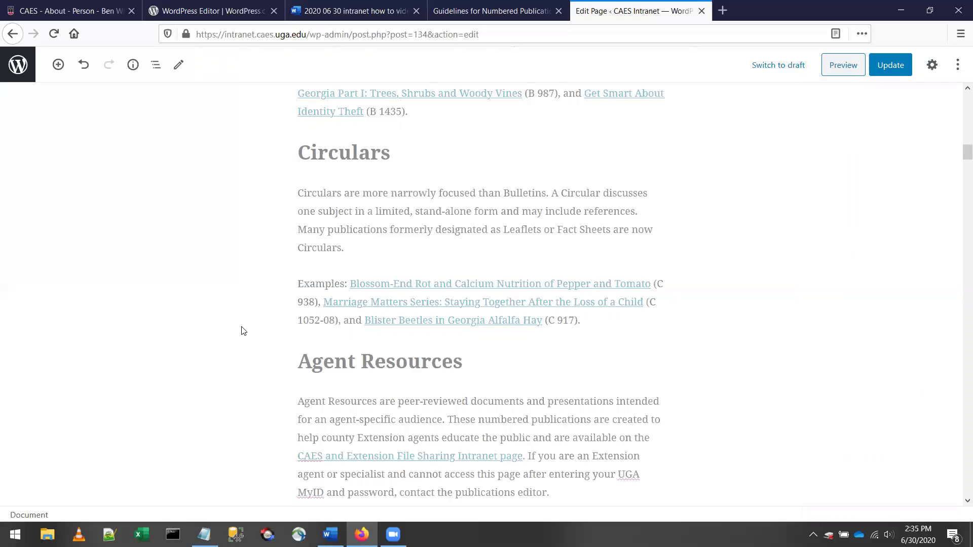
# Step: Type 'asdf asfd asfd asd fasdf' into the first intro paragraph and bold the last four words
pyautogui.scroll(5, 242, 330)
pyautogui.scroll(15, 242, 330)
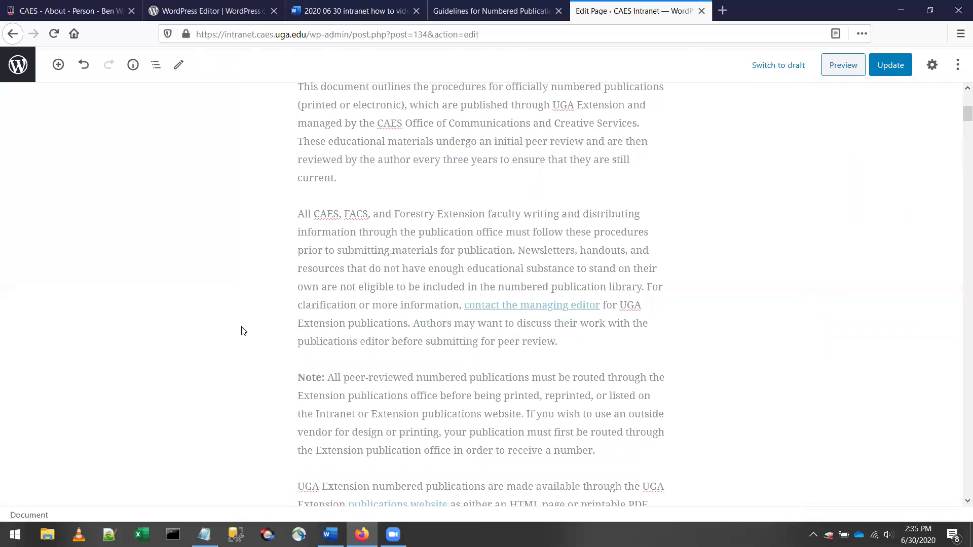
pyautogui.scroll(-4, 242, 330)
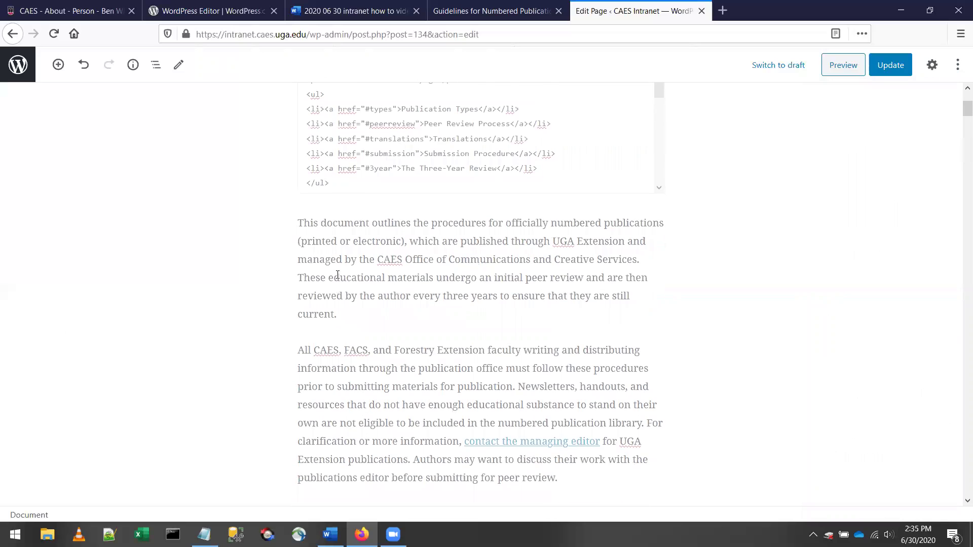
pyautogui.click(364, 244)
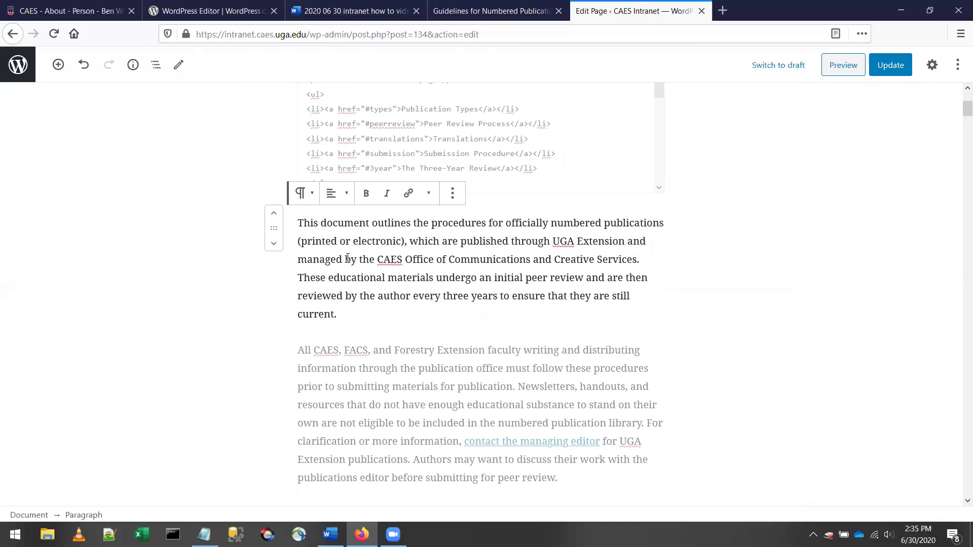
pyautogui.write('asdf asfd asfd asd fasdf')
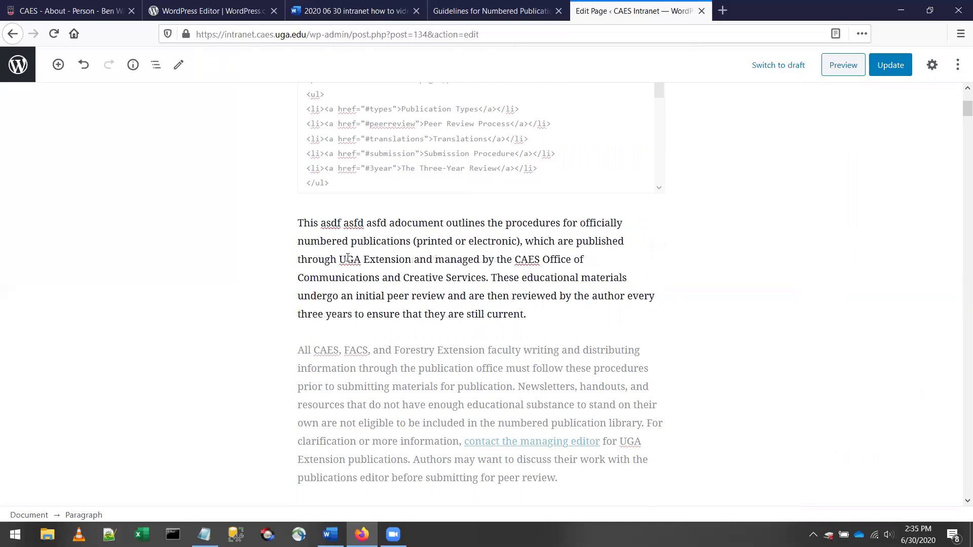
pyautogui.hotkey('ctrl', 'shift', 'Left')
pyautogui.hotkey('ctrl', 'shift', 'Left')
pyautogui.hotkey('ctrl', 'shift', 'Left')
pyautogui.hotkey('ctrl', 'shift', 'Left')
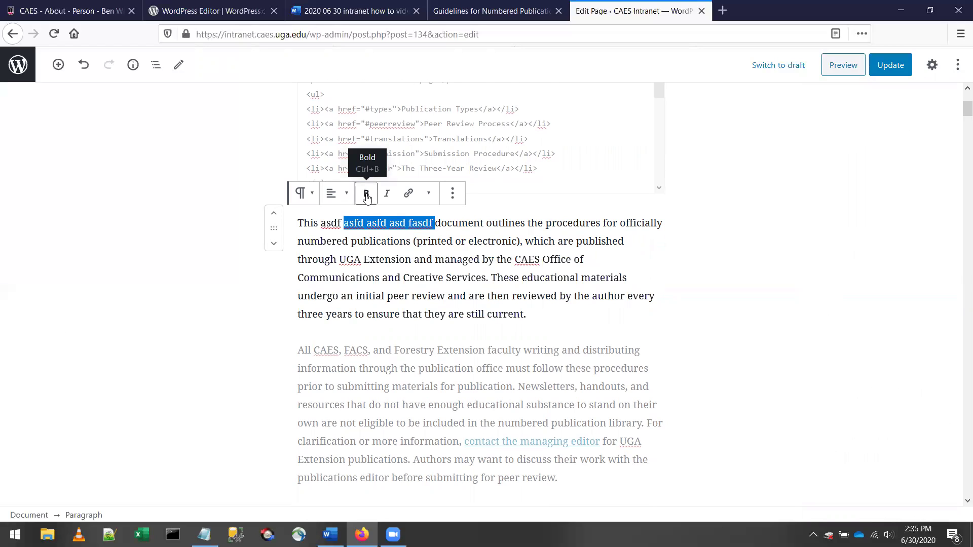
pyautogui.click(365, 194)
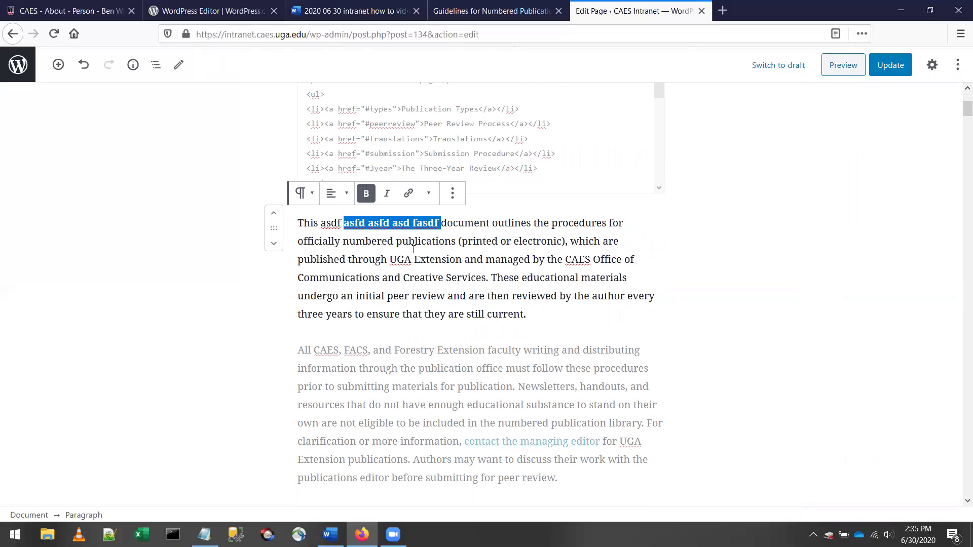
# Step: Italicize a span of the intro sentence and try linking 'These educational materials' with no address
pyautogui.moveTo(414, 241); pyautogui.dragTo(443, 280)
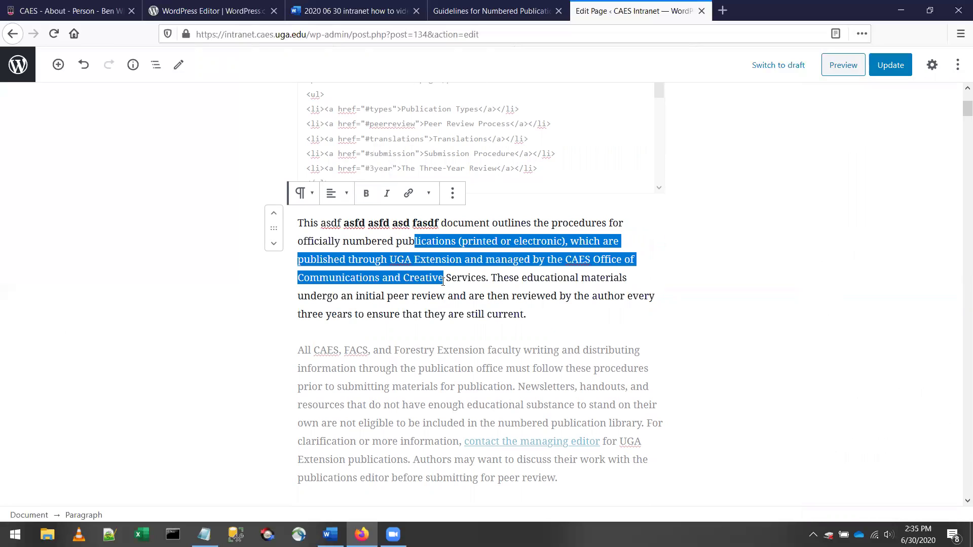
pyautogui.click(388, 194)
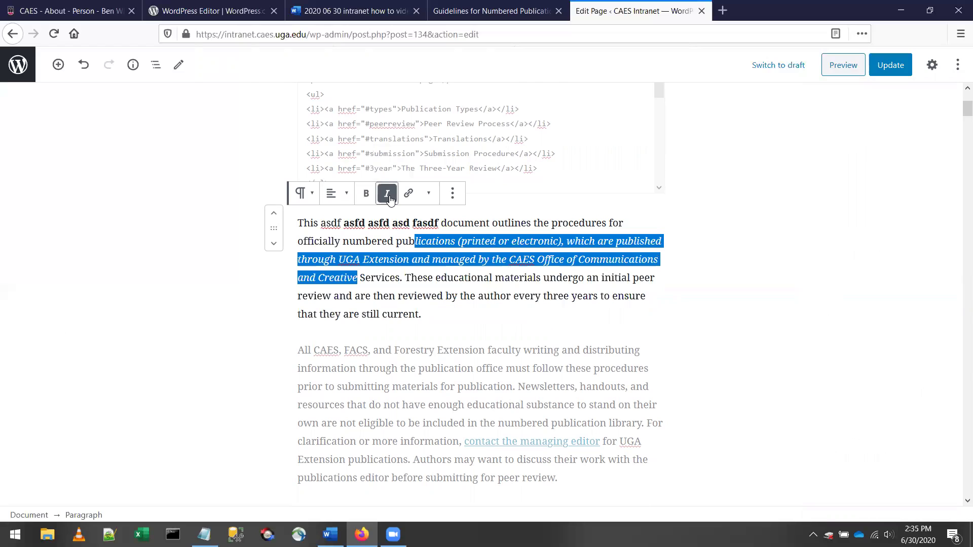
pyautogui.moveTo(400, 277); pyautogui.dragTo(540, 277)
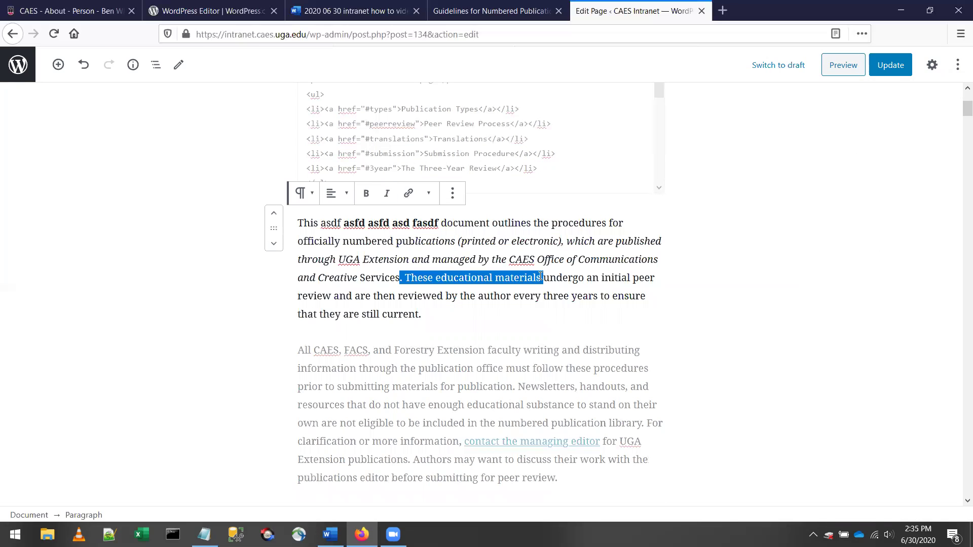
pyautogui.click(409, 193)
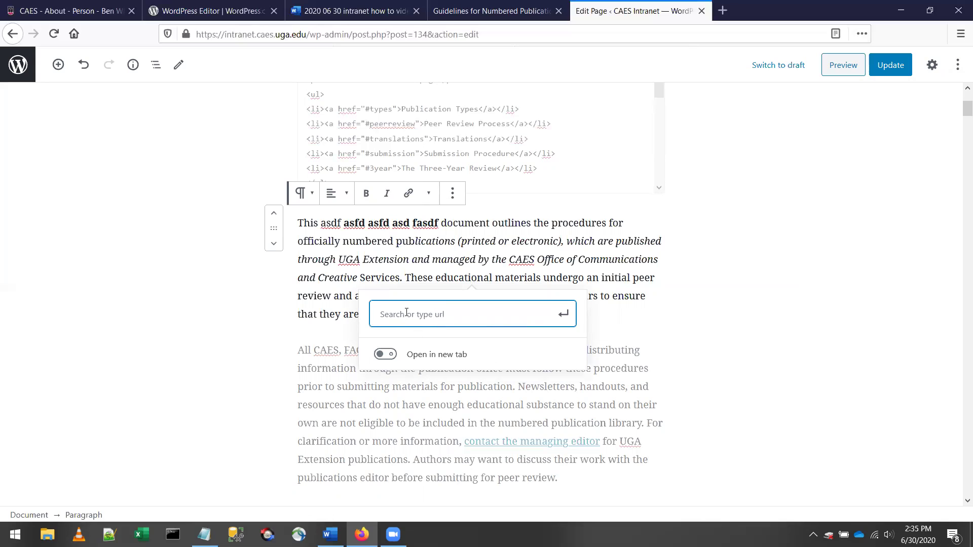
pyautogui.click(563, 313)
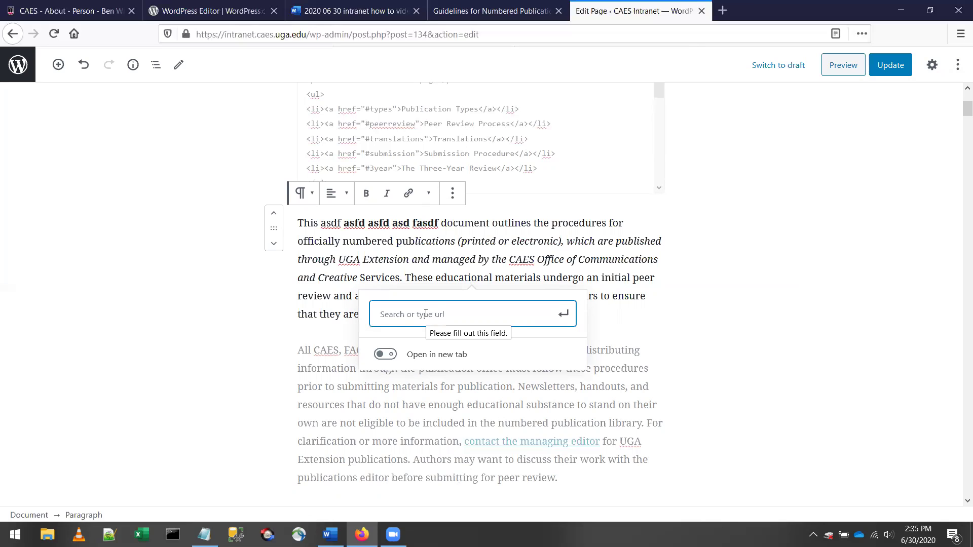
pyautogui.click(408, 277)
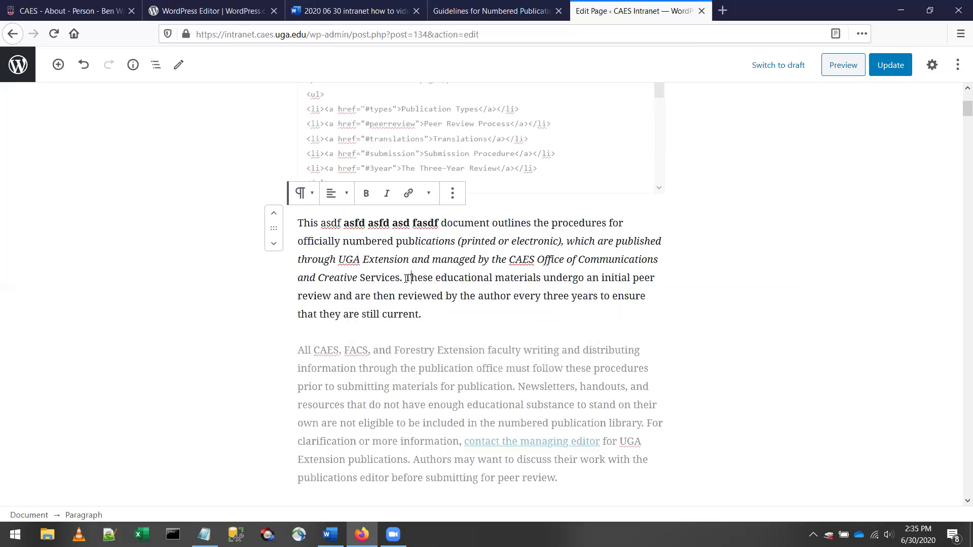
pyautogui.moveTo(408, 278); pyautogui.dragTo(494, 277)
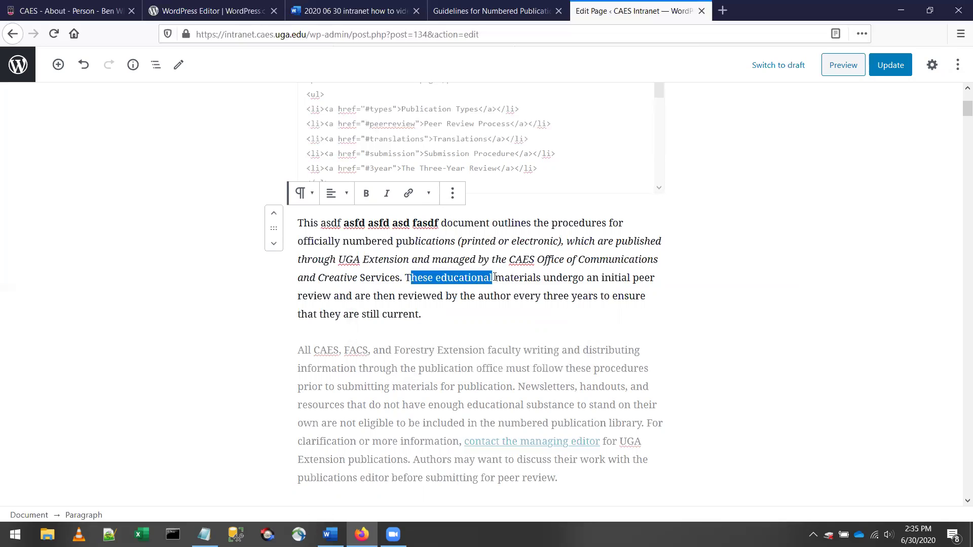
pyautogui.click(501, 298)
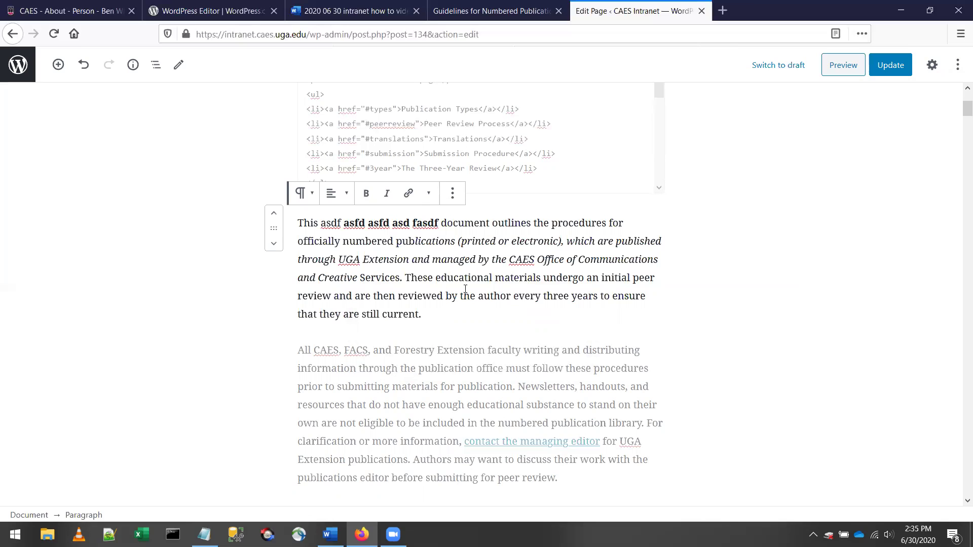
pyautogui.click(84, 69)
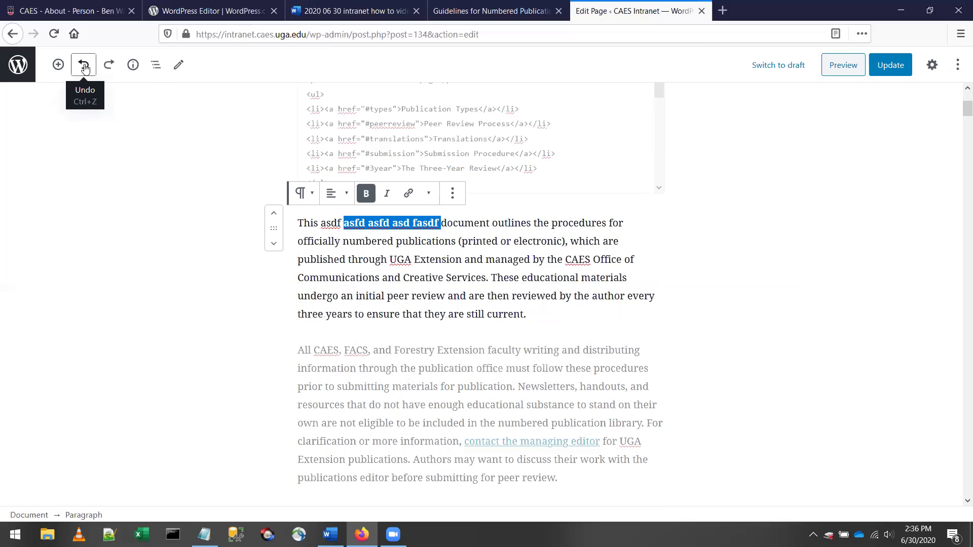
pyautogui.click(85, 69)
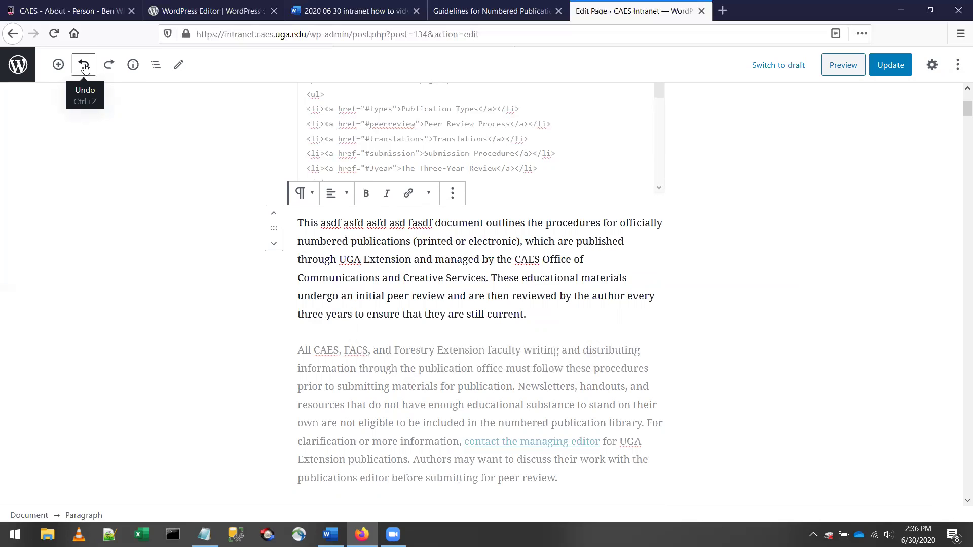
pyautogui.click(85, 69)
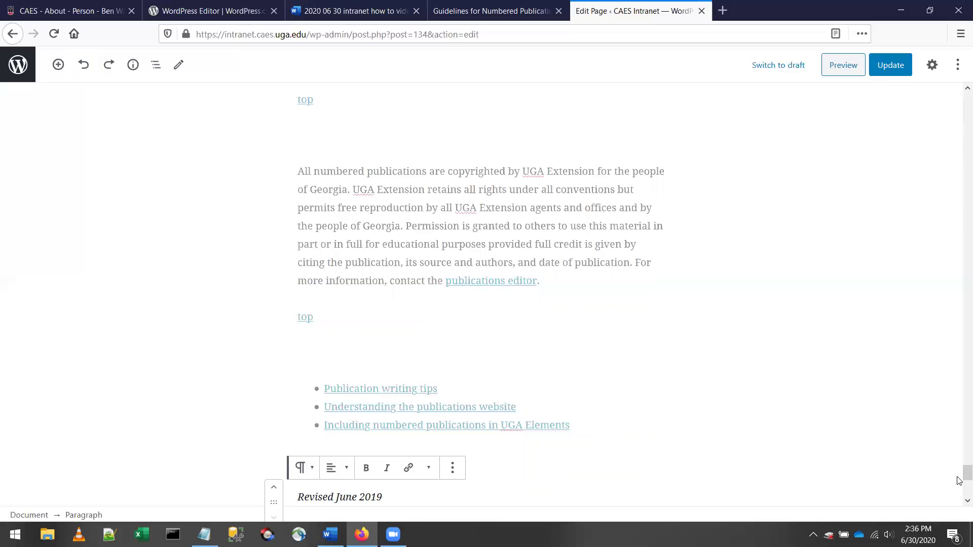
pyautogui.scroll(1, 958, 475)
pyautogui.scroll(-2, 958, 475)
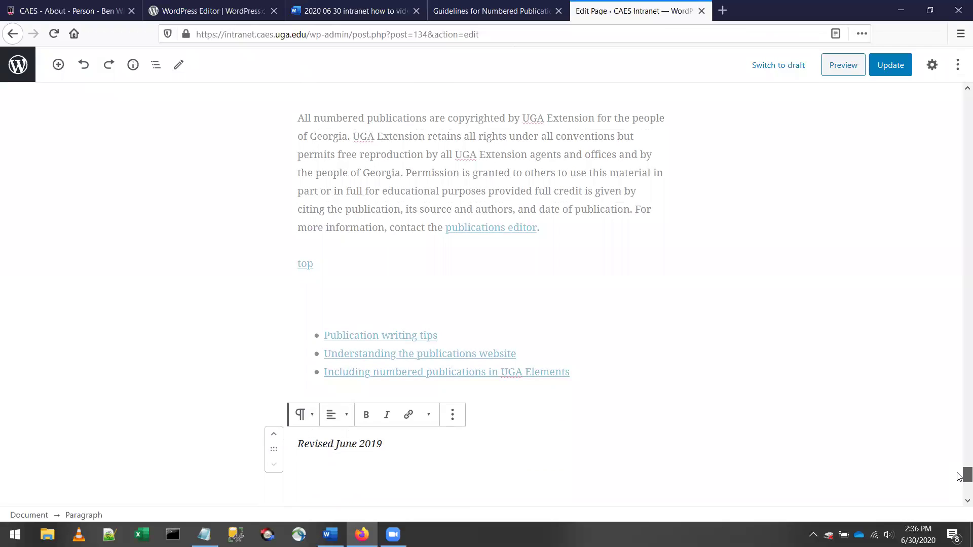
pyautogui.moveTo(959, 476); pyautogui.dragTo(958, 110)
pyautogui.scroll(-2, 958, 109)
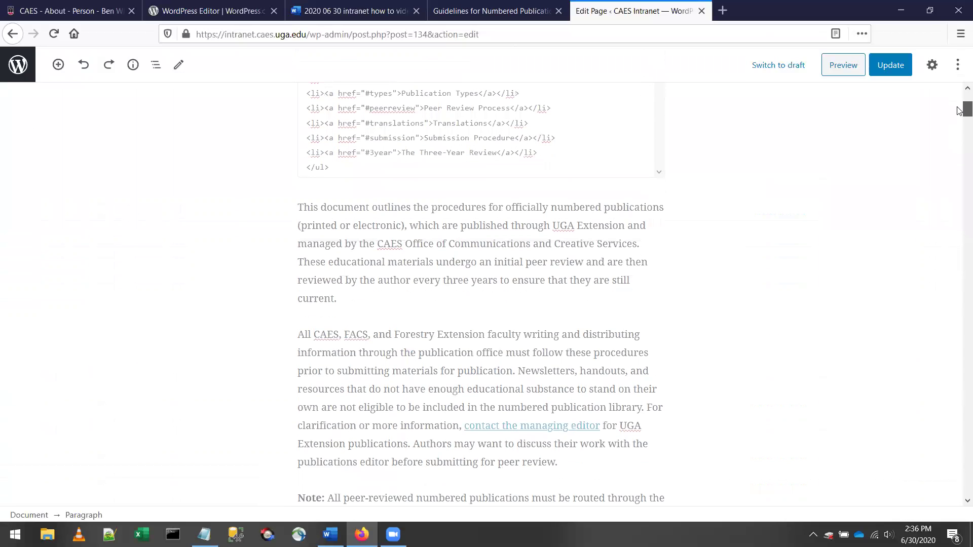
pyautogui.click(598, 241)
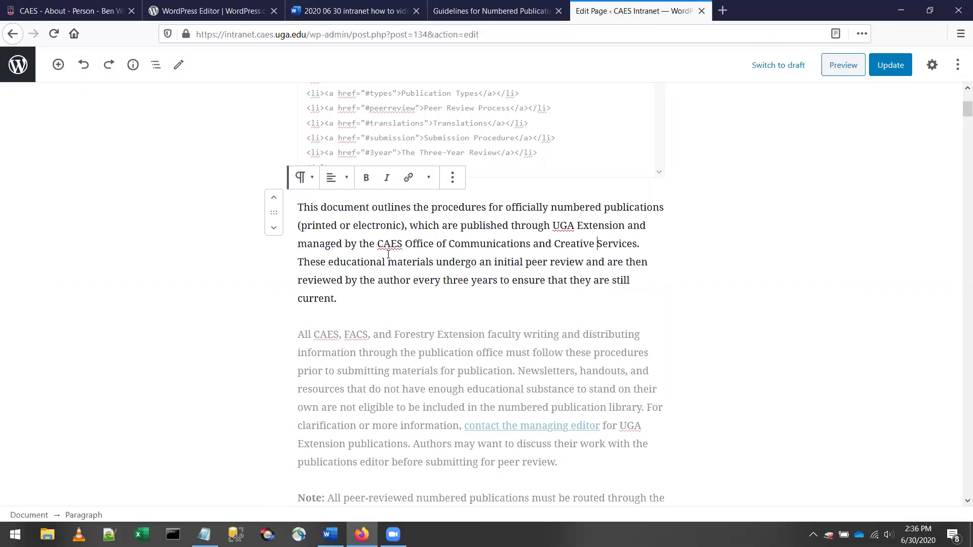
pyautogui.scroll(-2, 442, 292)
pyautogui.click(442, 292)
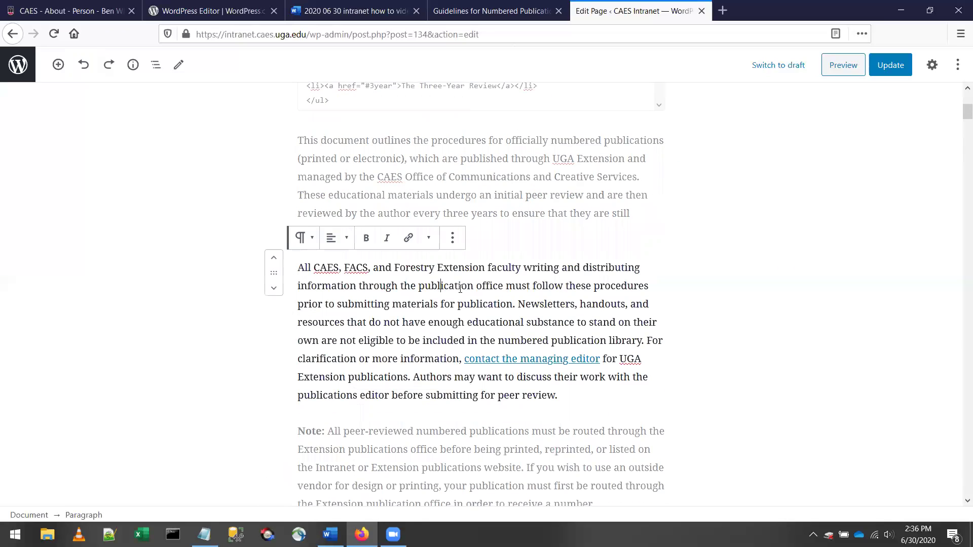
pyautogui.scroll(-2, 446, 299)
pyautogui.click(456, 307)
pyautogui.scroll(-2, 460, 315)
pyautogui.scroll(-4, 477, 304)
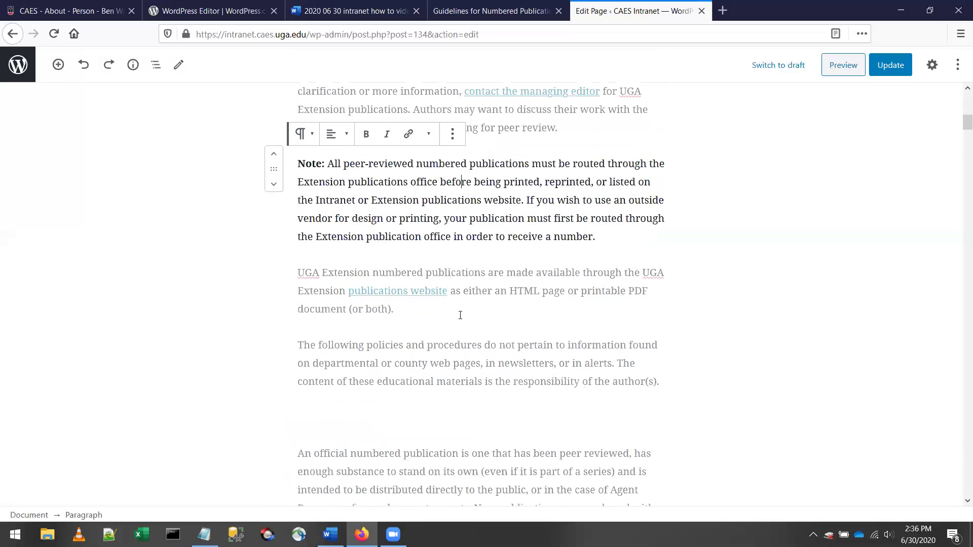
pyautogui.click(513, 236)
pyautogui.click(507, 280)
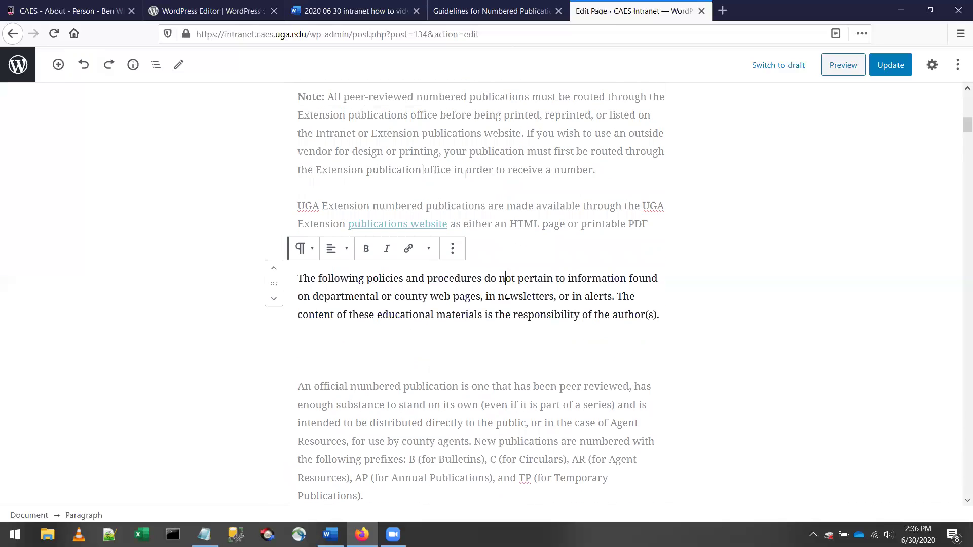
pyautogui.scroll(-4, 509, 304)
pyautogui.scroll(-8, 509, 304)
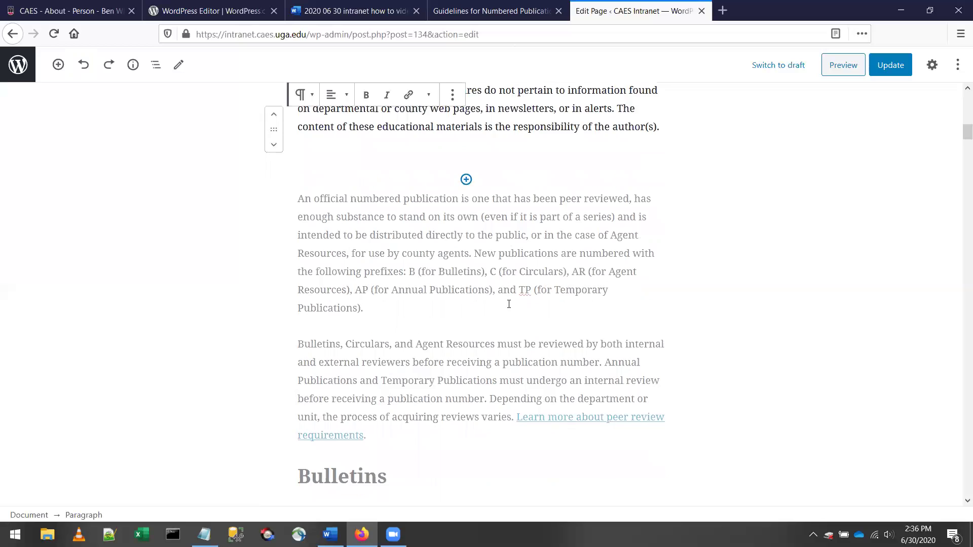
pyautogui.click(427, 261)
# Step: Change the Bulletins heading to Heading 3, then Heading 4, then undo the level change
pyautogui.moveTo(459, 289)
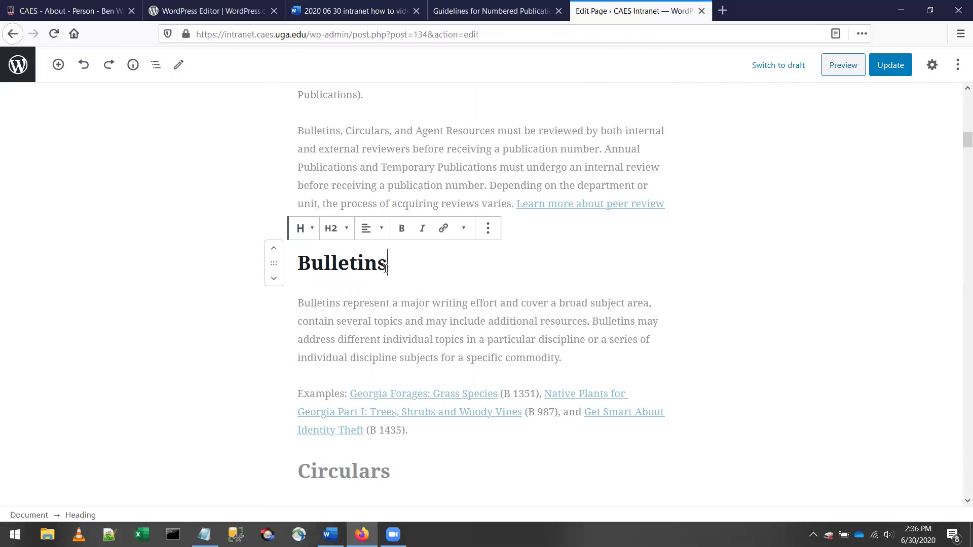
pyautogui.click(343, 231)
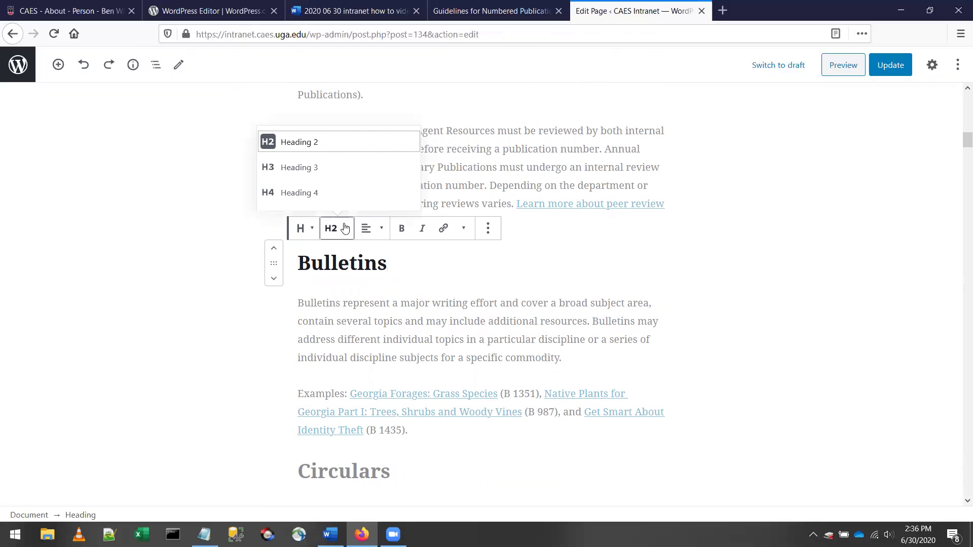
pyautogui.click(304, 172)
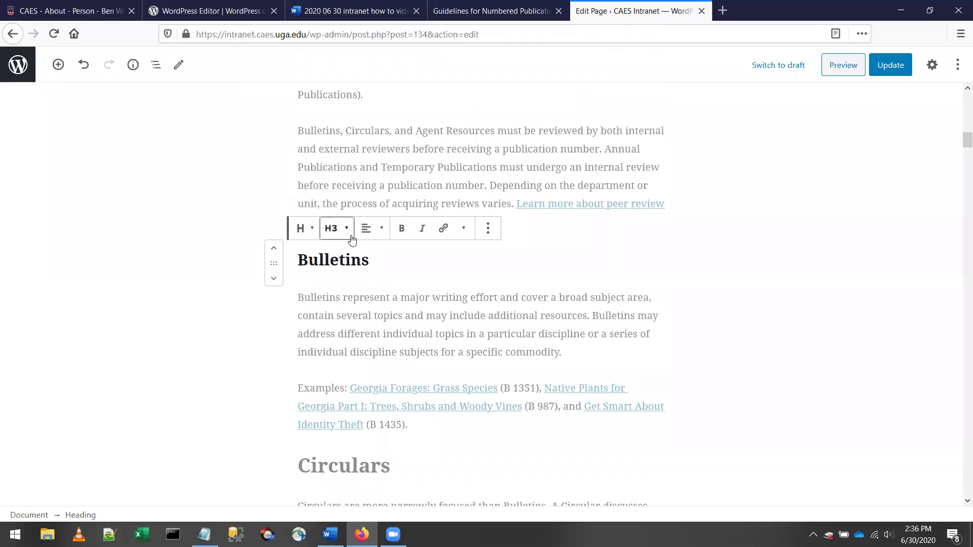
pyautogui.click(351, 237)
pyautogui.click(315, 194)
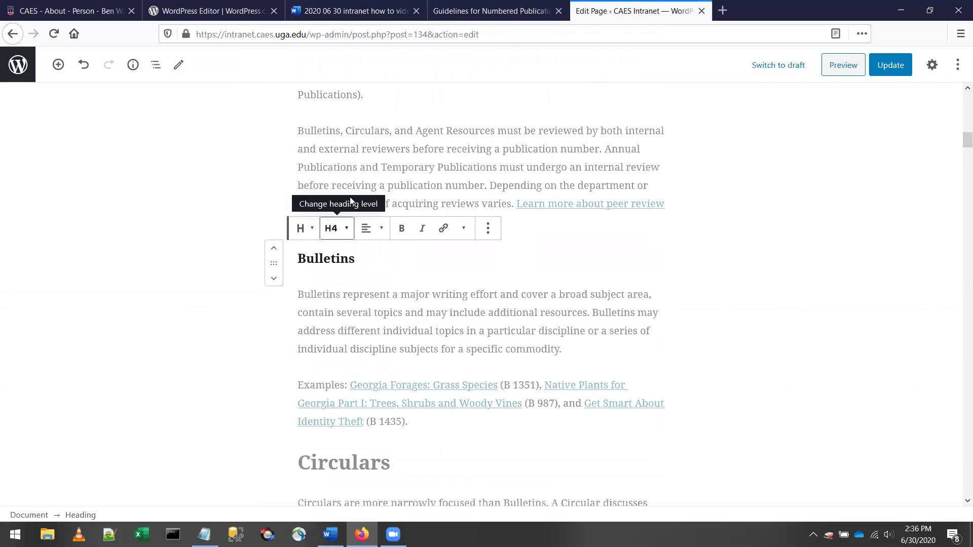
pyautogui.click(372, 186)
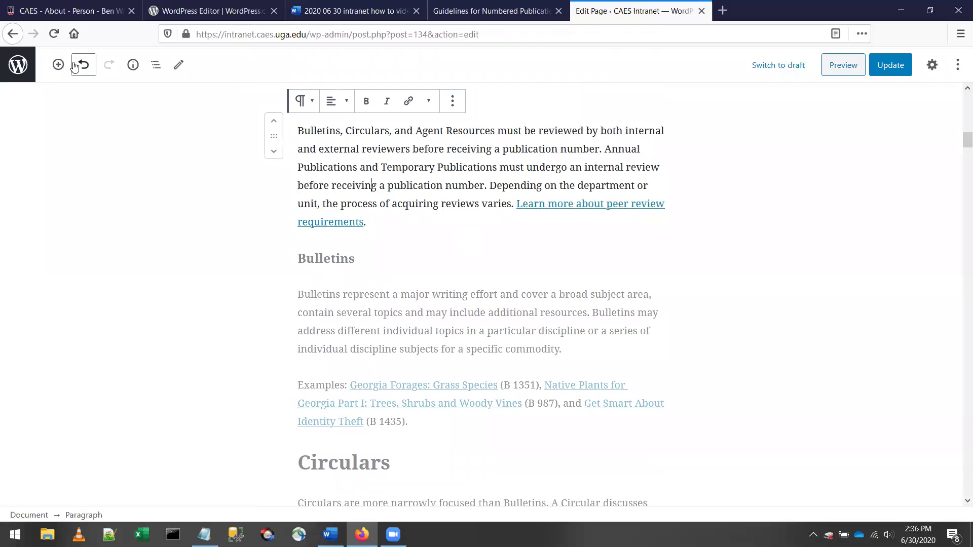
pyautogui.click(83, 65)
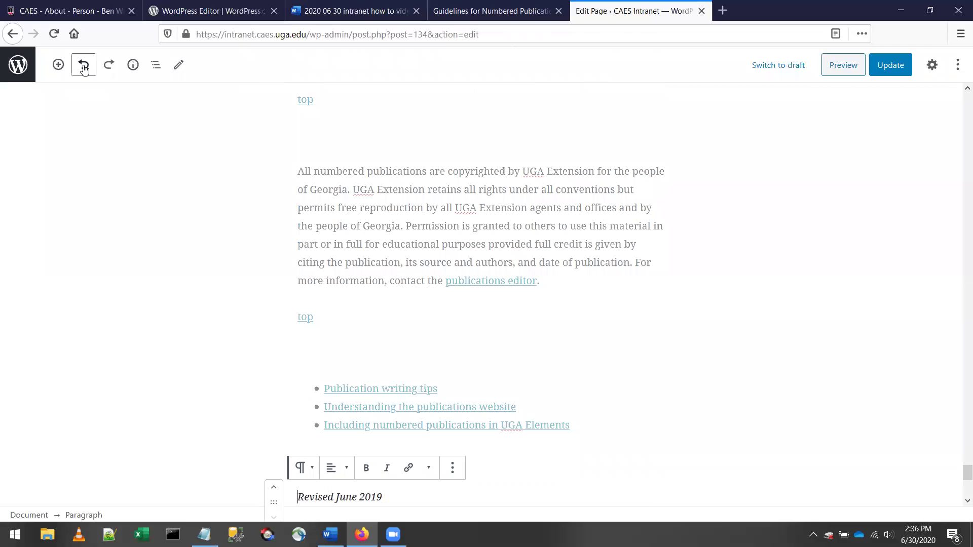
# Step: Convert the four-item Requirements for PowerPoints list to a numbered list, then back to bullets
pyautogui.moveTo(959, 475); pyautogui.dragTo(959, 129)
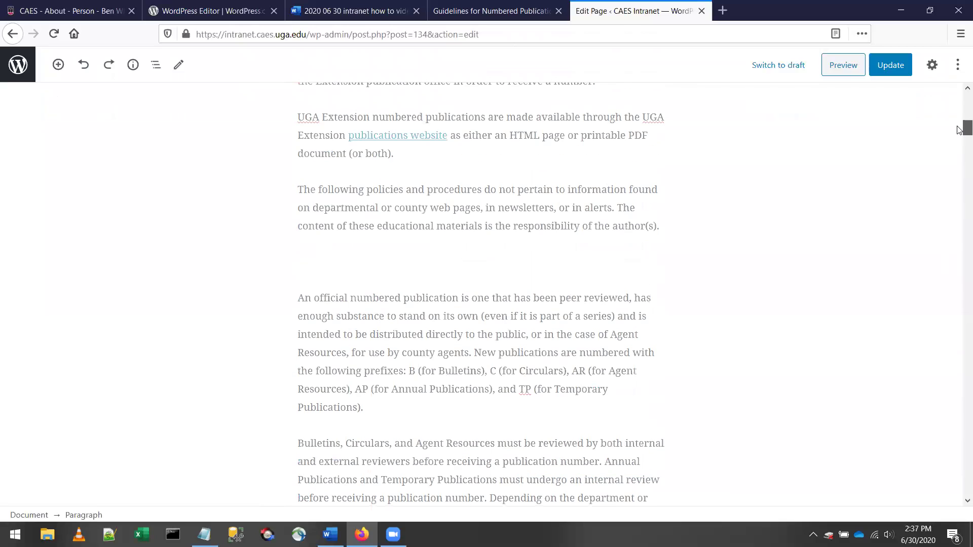
pyautogui.scroll(-10, 828, 221)
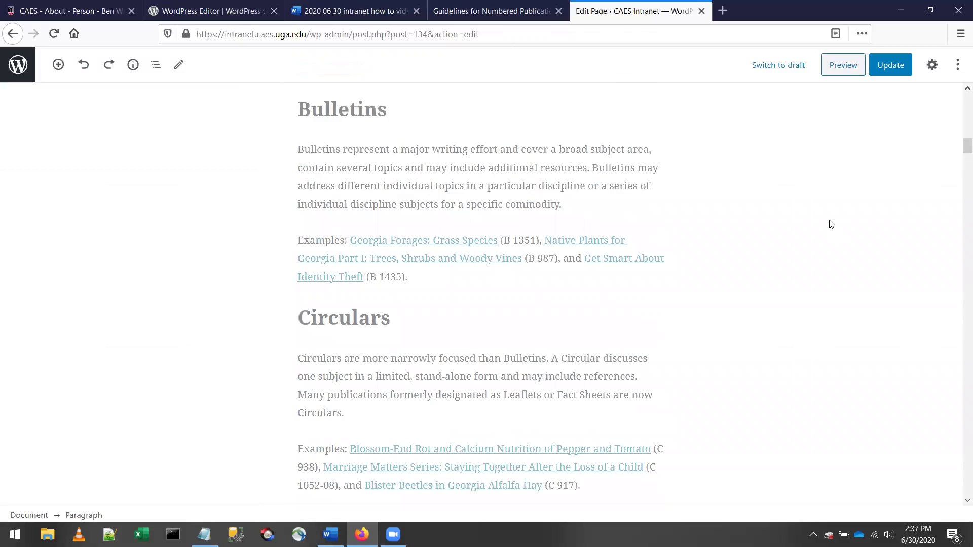
pyautogui.scroll(-15, 831, 224)
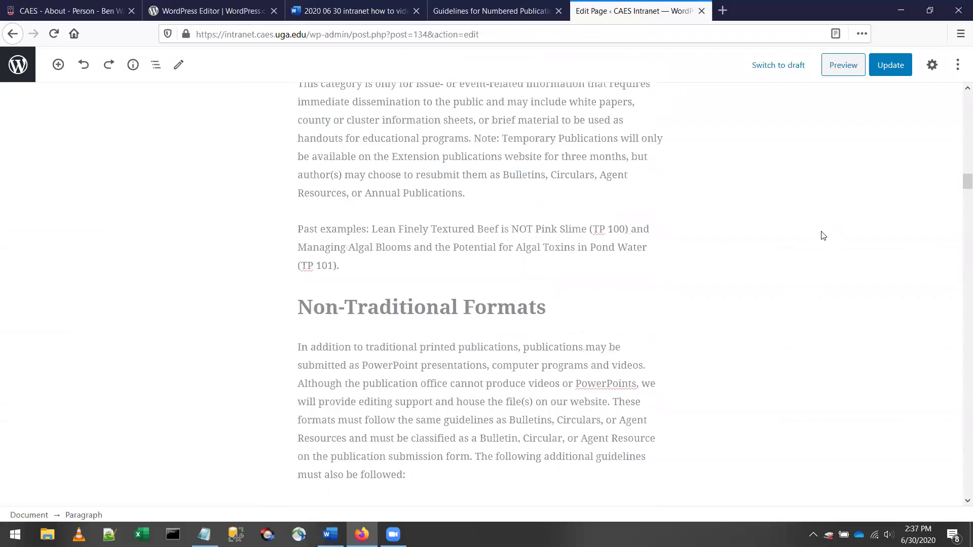
pyautogui.scroll(-4, 822, 235)
pyautogui.scroll(3, 822, 234)
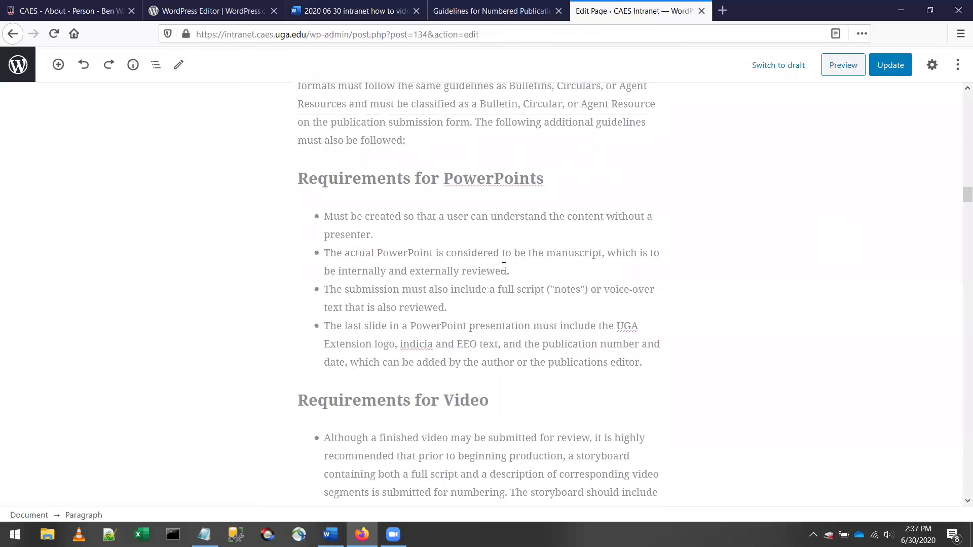
pyautogui.click(438, 270)
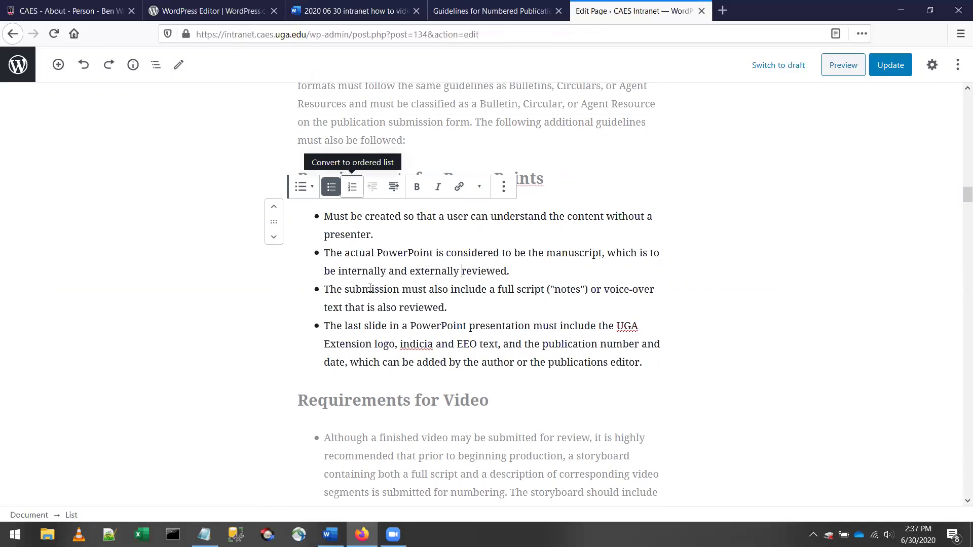
pyautogui.moveTo(642, 363); pyautogui.dragTo(322, 215)
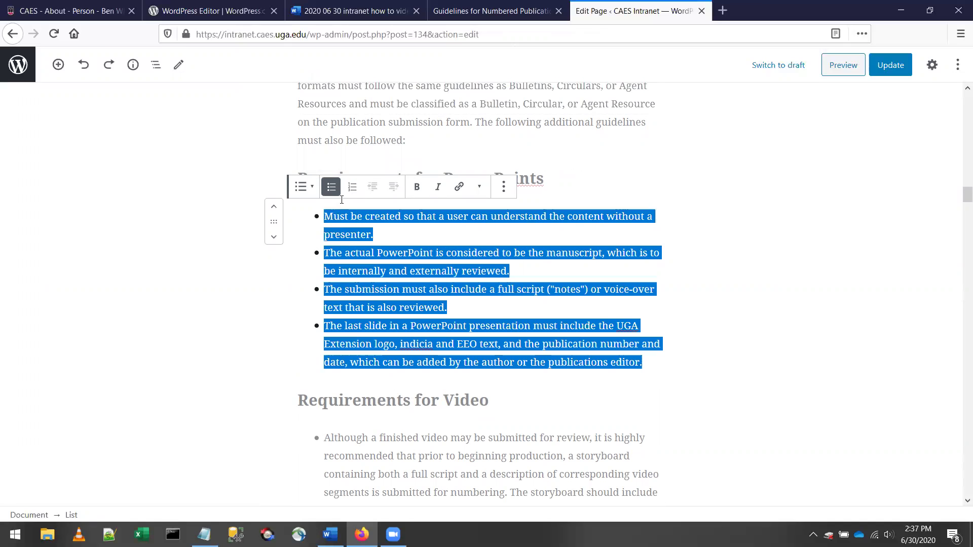
pyautogui.click(353, 187)
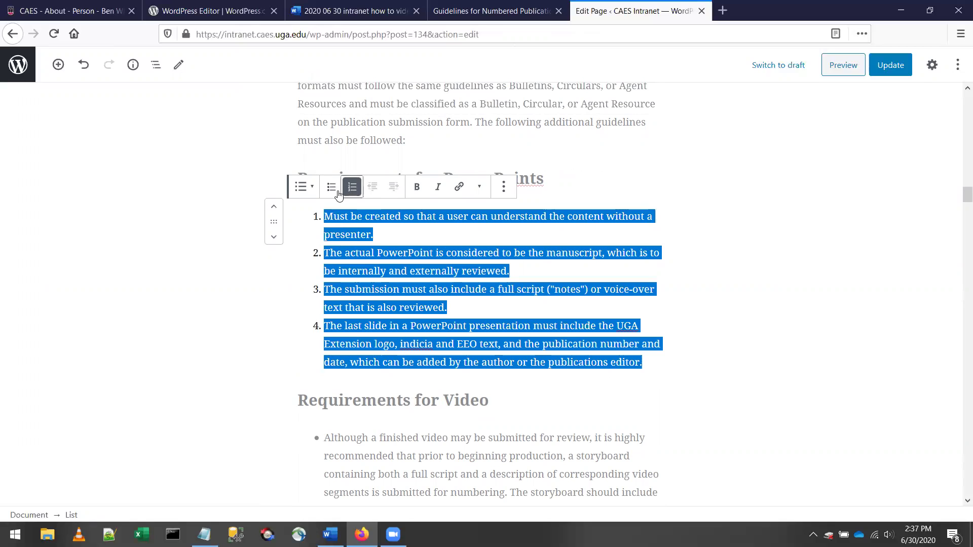
pyautogui.click(332, 188)
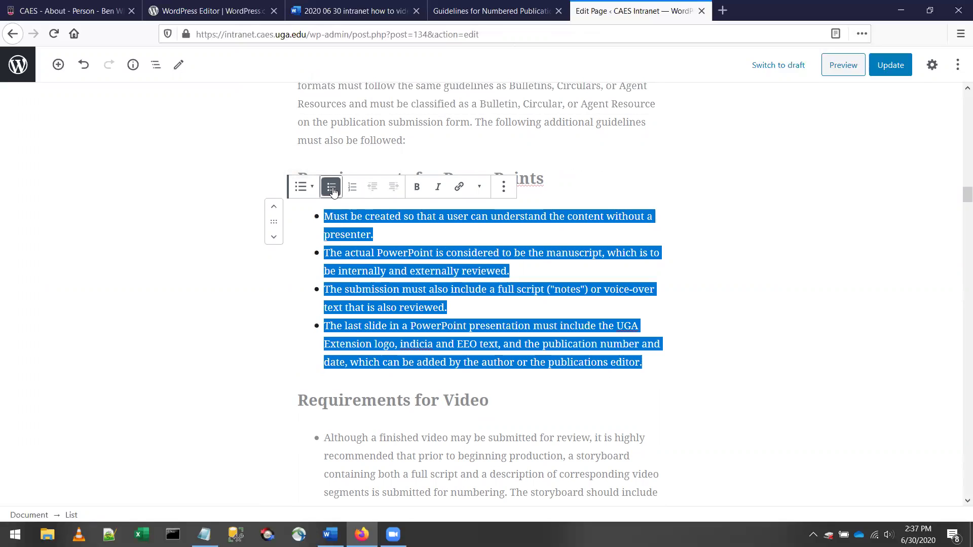
pyautogui.click(324, 216)
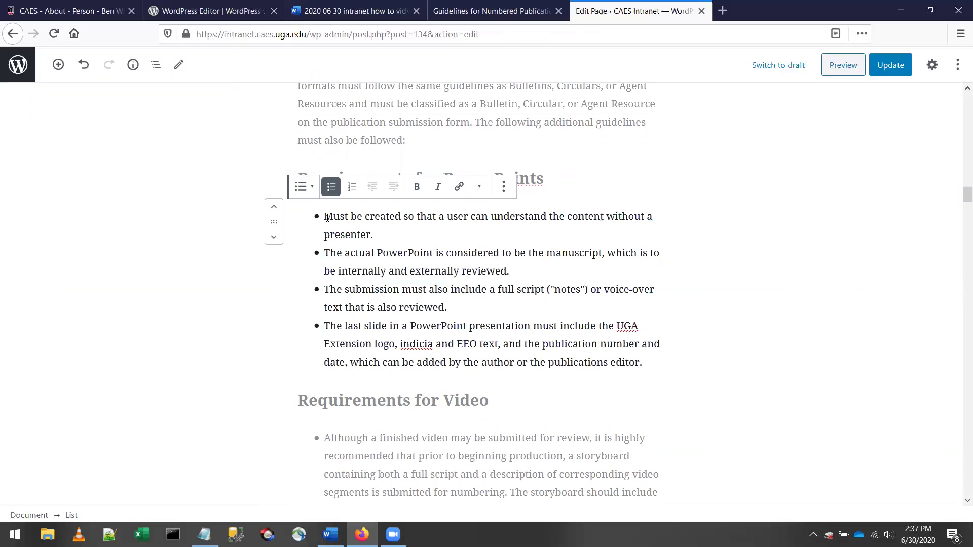
pyautogui.keyDown('shift'); pyautogui.click(388, 237); pyautogui.keyUp('shift')
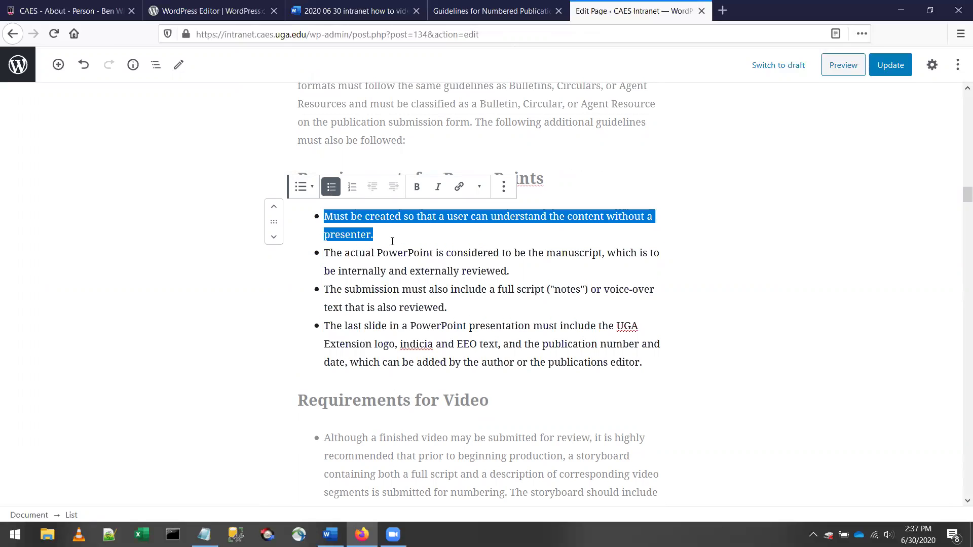
pyautogui.click(349, 229)
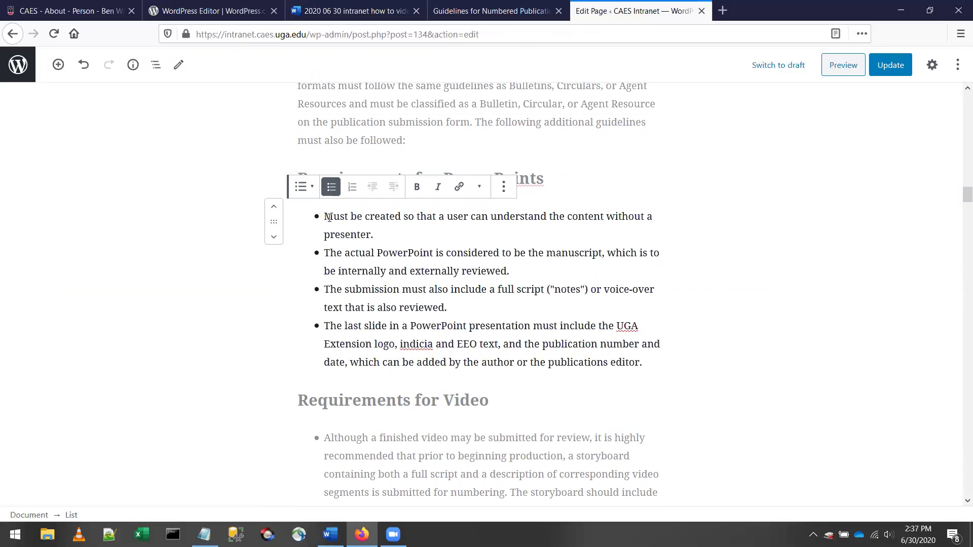
# Step: Indent the second PowerPoint bullet as a sub-item and outdent it back, twice
pyautogui.click(342, 245)
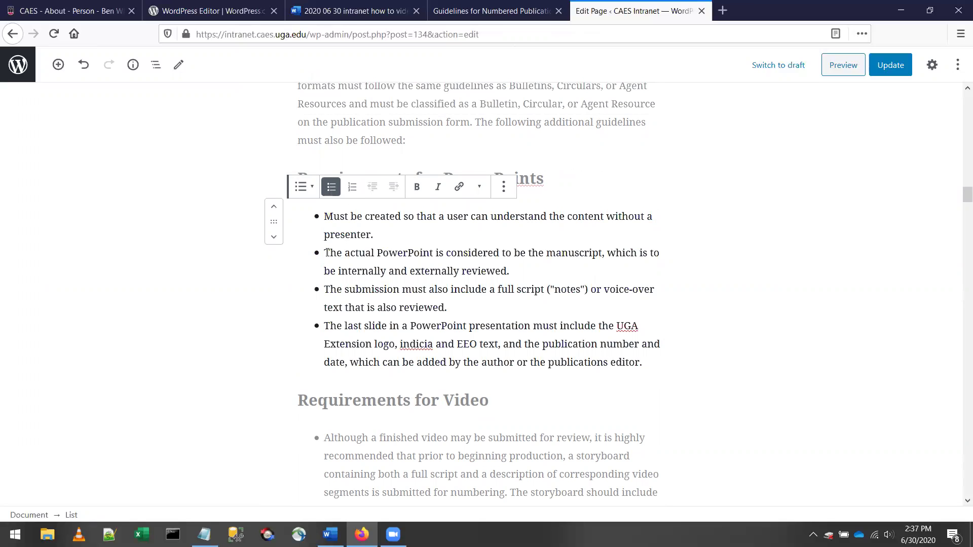
pyautogui.click(394, 188)
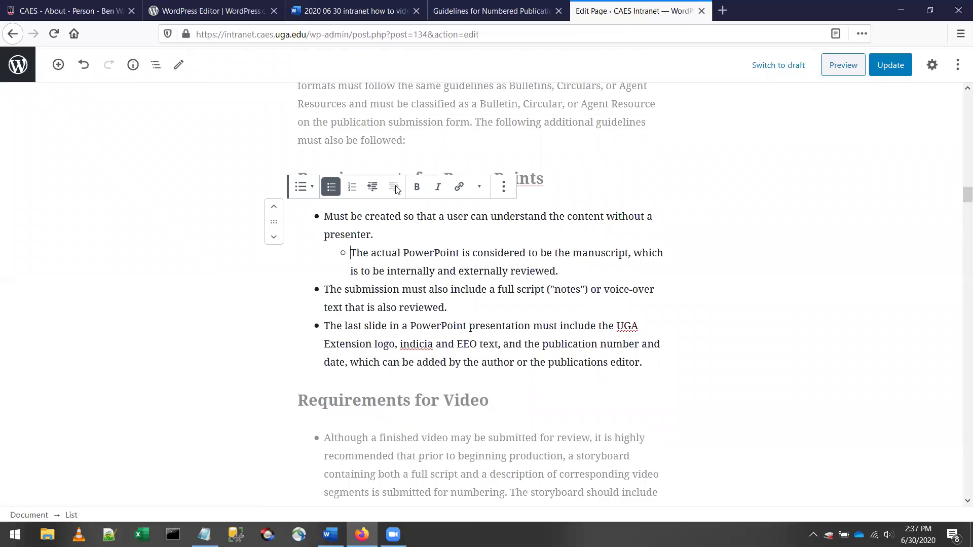
pyautogui.click(373, 188)
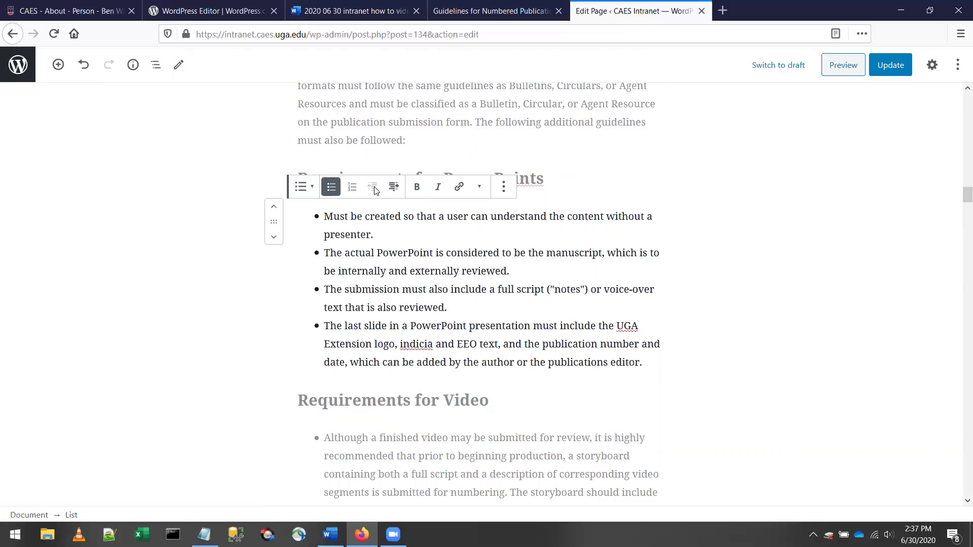
pyautogui.click(393, 189)
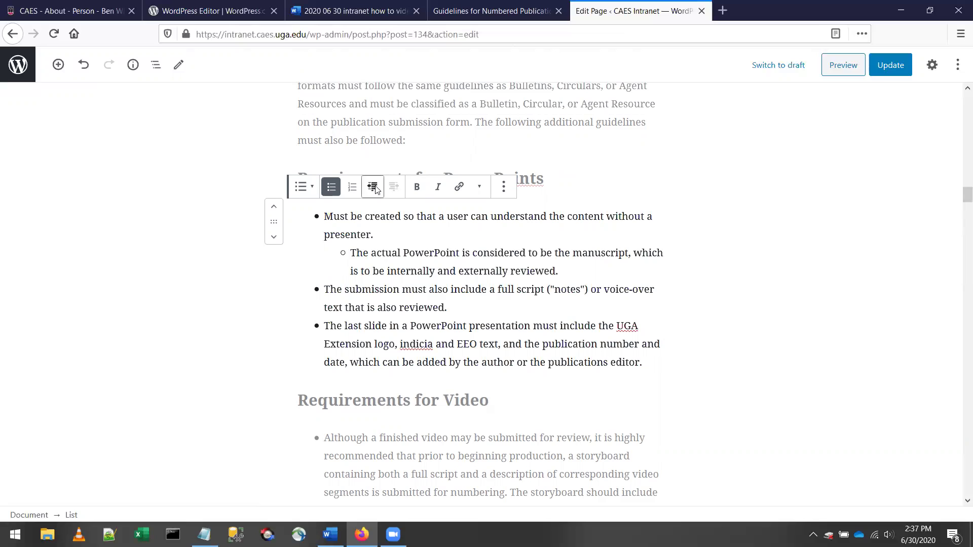
pyautogui.click(374, 188)
pyautogui.moveTo(365, 252); pyautogui.dragTo(436, 253)
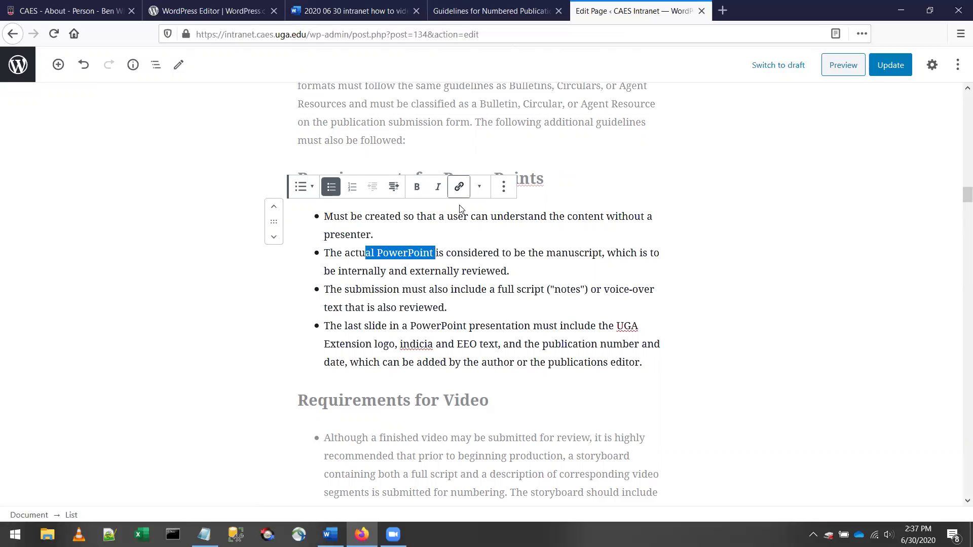
pyautogui.click(469, 261)
pyautogui.click(650, 363)
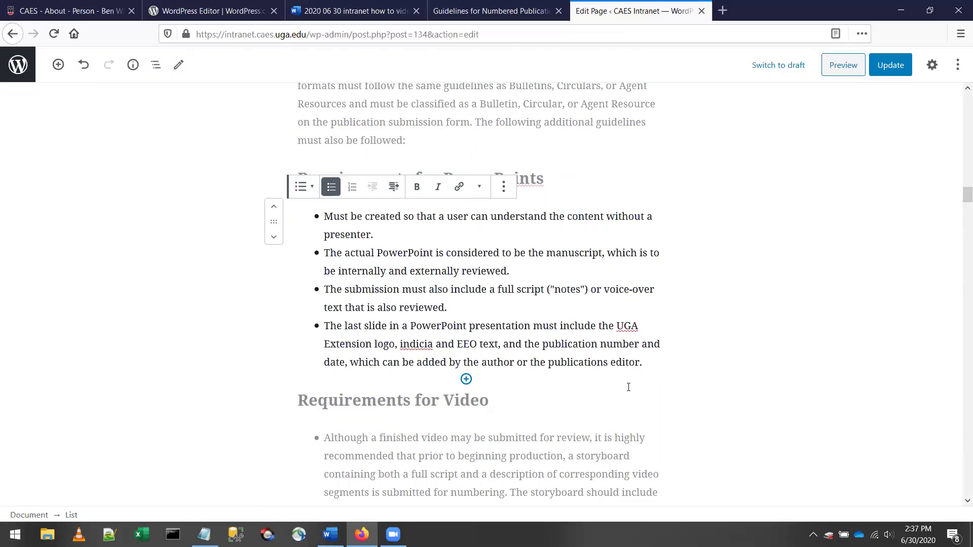
# Step: Start a new line after the last PowerPoint bullet, discarding an extra empty bullet first
pyautogui.press('Return')
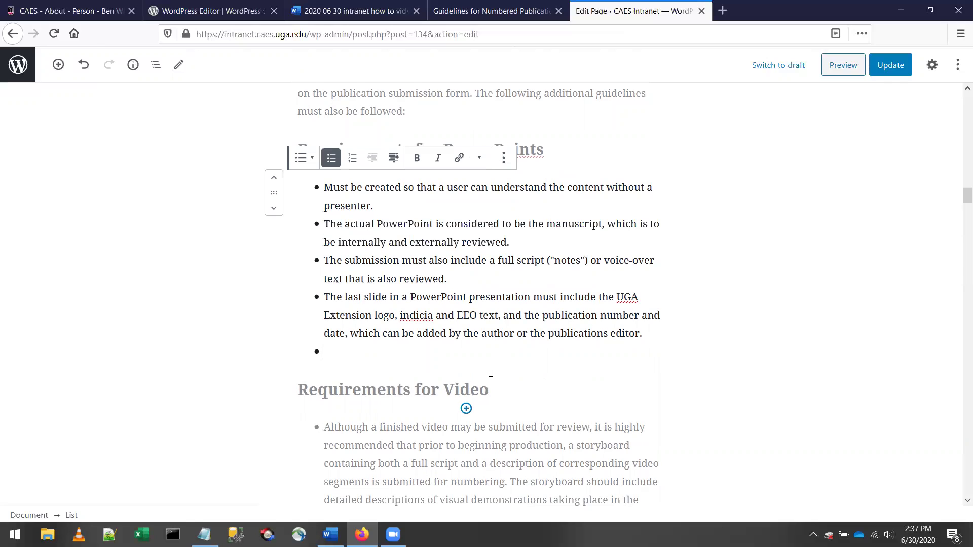
pyautogui.press('BackSpace')
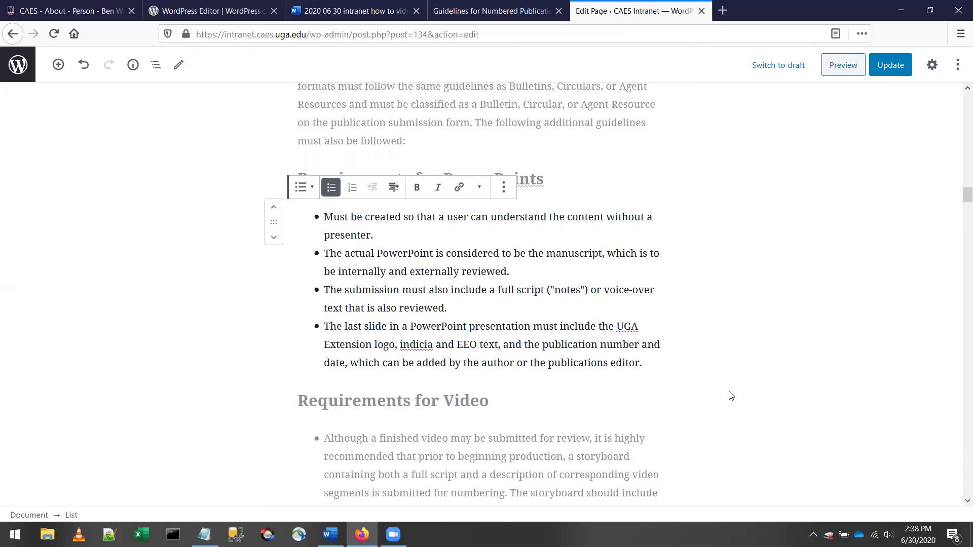
pyautogui.scroll(-2, 587, 259)
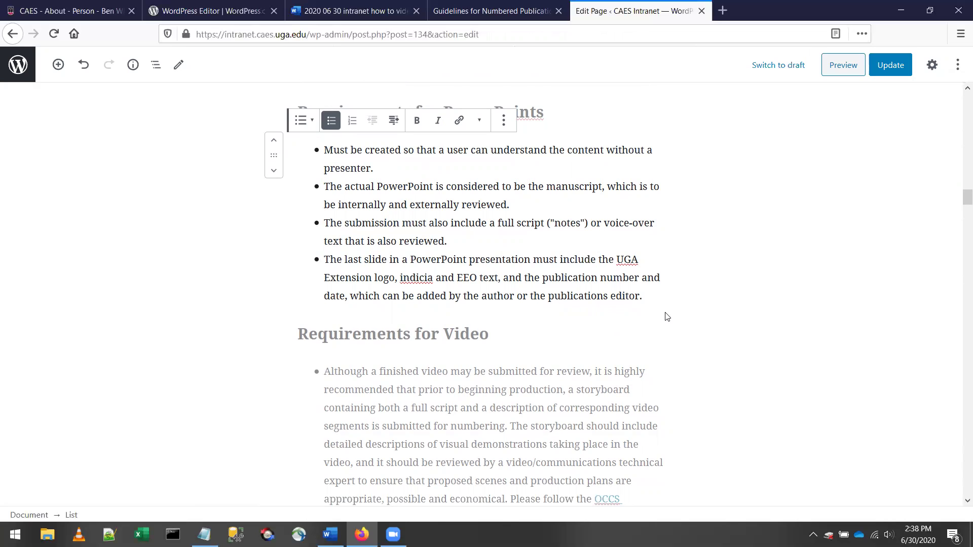
pyautogui.press('Return')
pyautogui.press('Return')
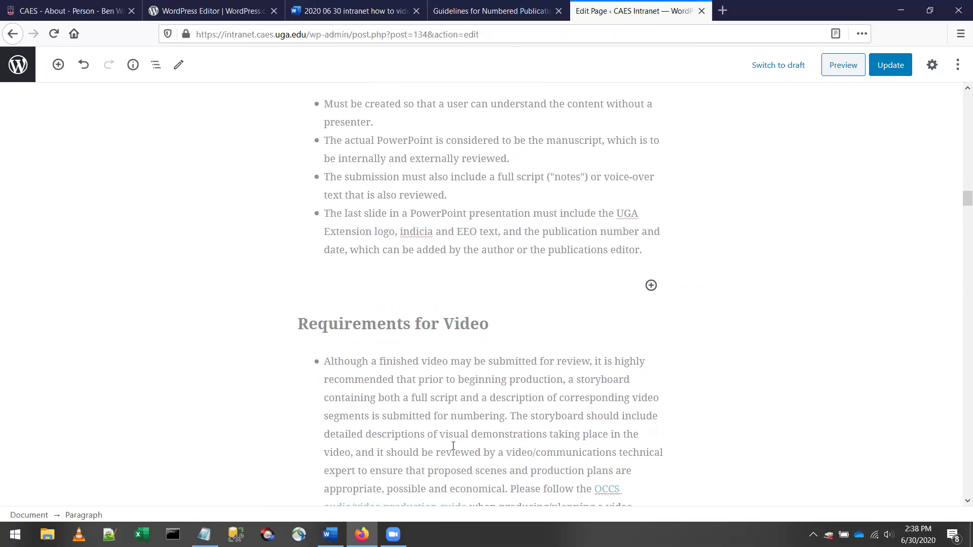
pyautogui.scroll(1, 453, 446)
# Step: Type 'This is a paragraph' on the new line, then delete it
pyautogui.write('This')
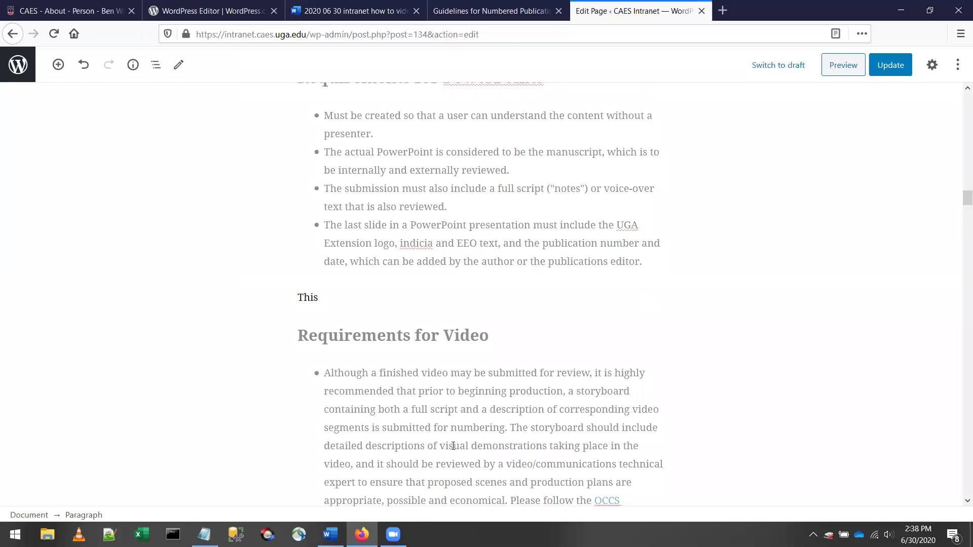
pyautogui.write(' is a paragraph')
pyautogui.hotkey('ctrl', 'shift', 'Left')
pyautogui.hotkey('ctrl', 'shift', 'Left')
pyautogui.hotkey('ctrl', 'shift', 'Left')
pyautogui.hotkey('ctrl', 'shift', 'Left')
pyautogui.press('BackSpace')
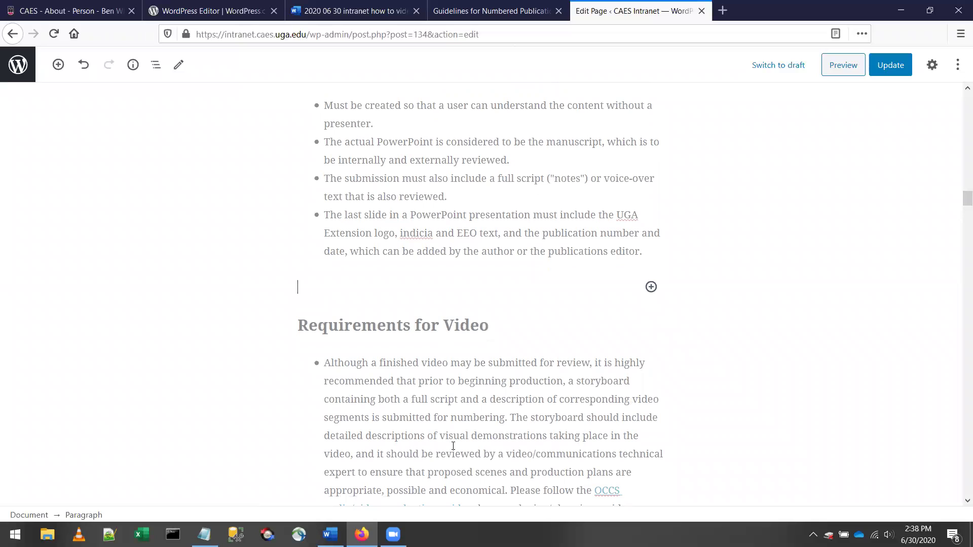
# Step: Add a block after the PowerPoint list and browse the Most used block types
pyautogui.click(651, 287)
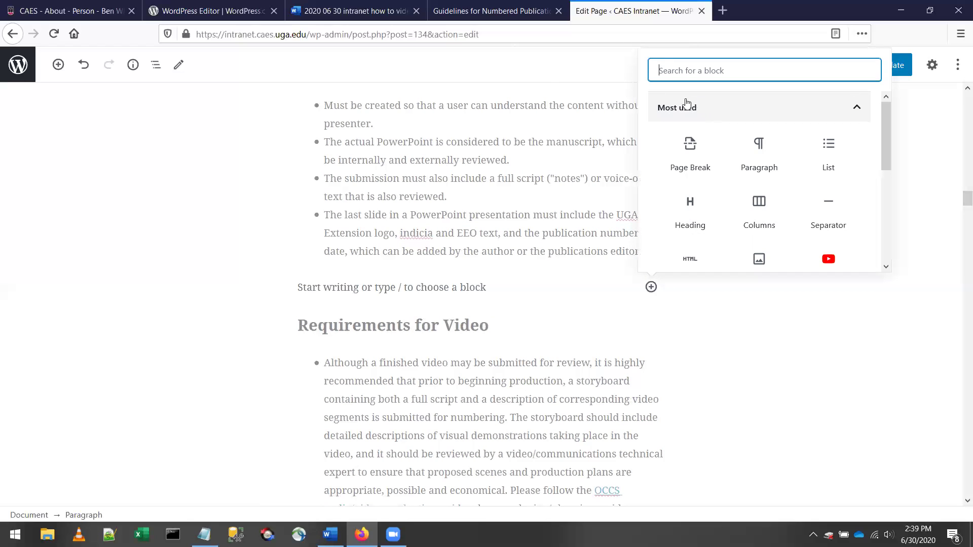
pyautogui.click(753, 107)
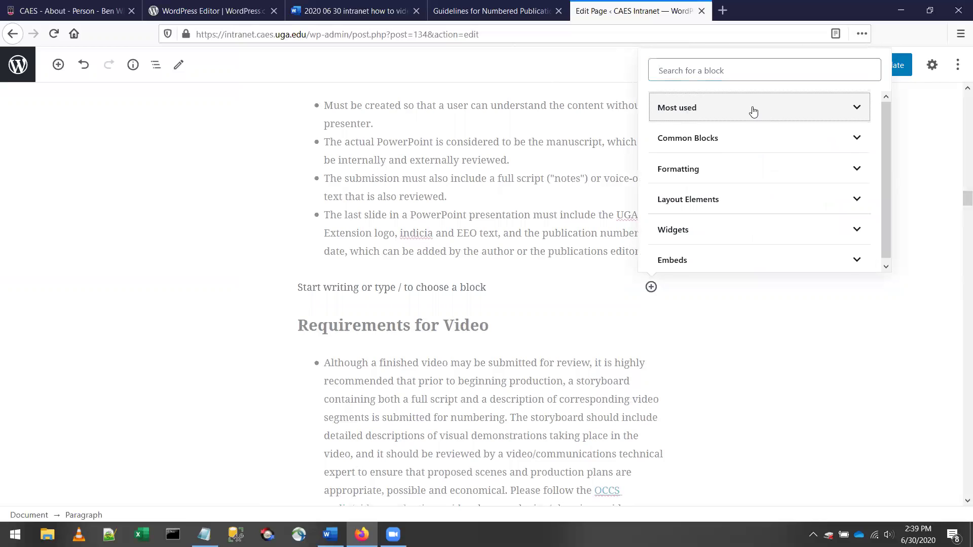
pyautogui.scroll(-1, 754, 112)
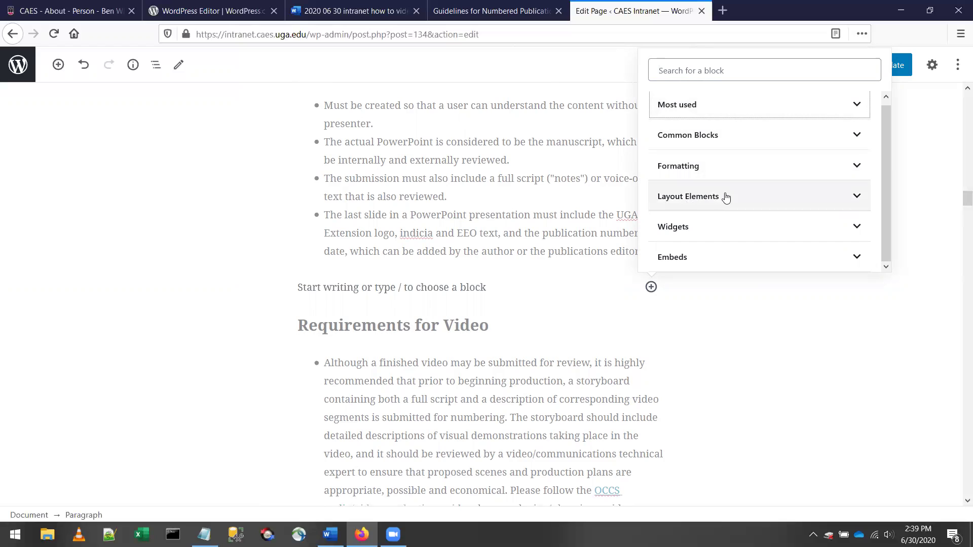
pyautogui.click(723, 108)
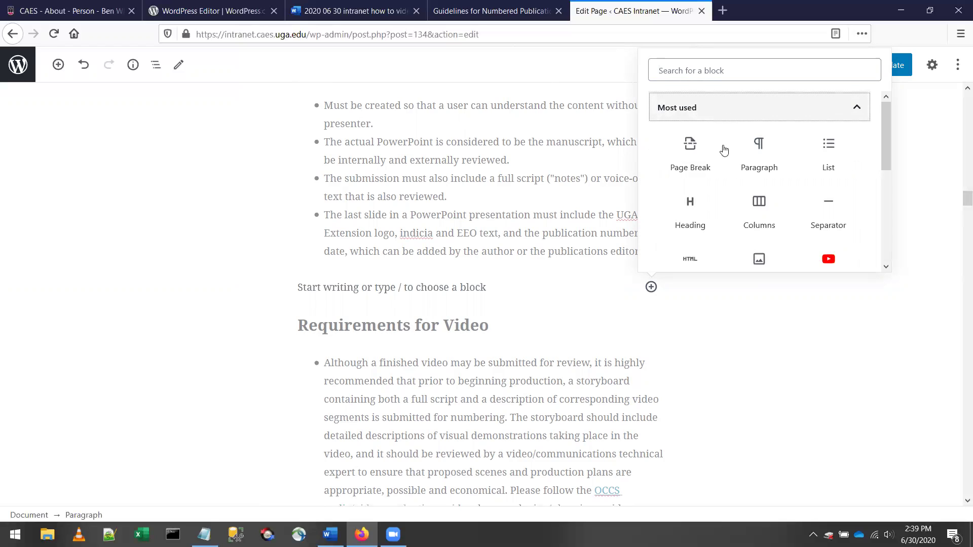
pyautogui.scroll(-3, 750, 203)
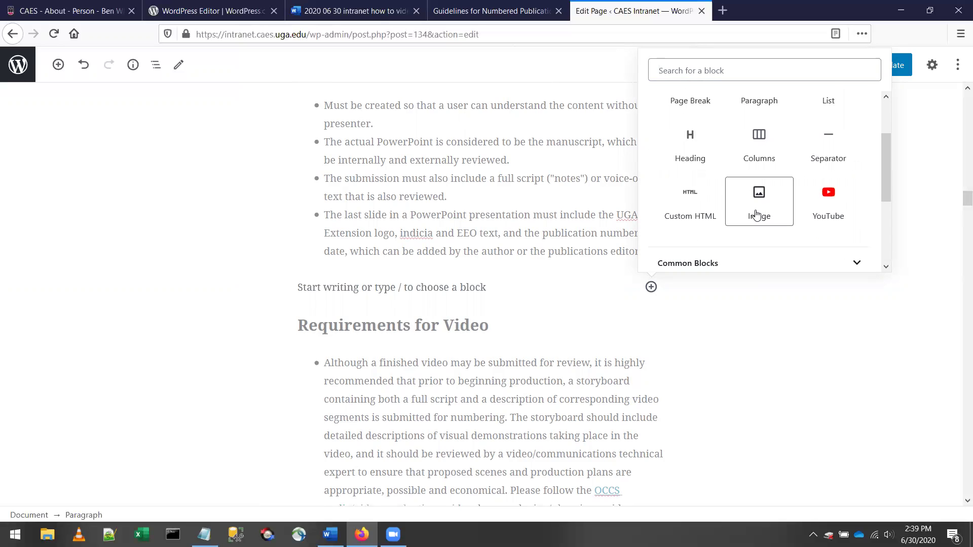
# Step: Insert an Image block below the PowerPoint list, then remove it via More options
pyautogui.click(757, 211)
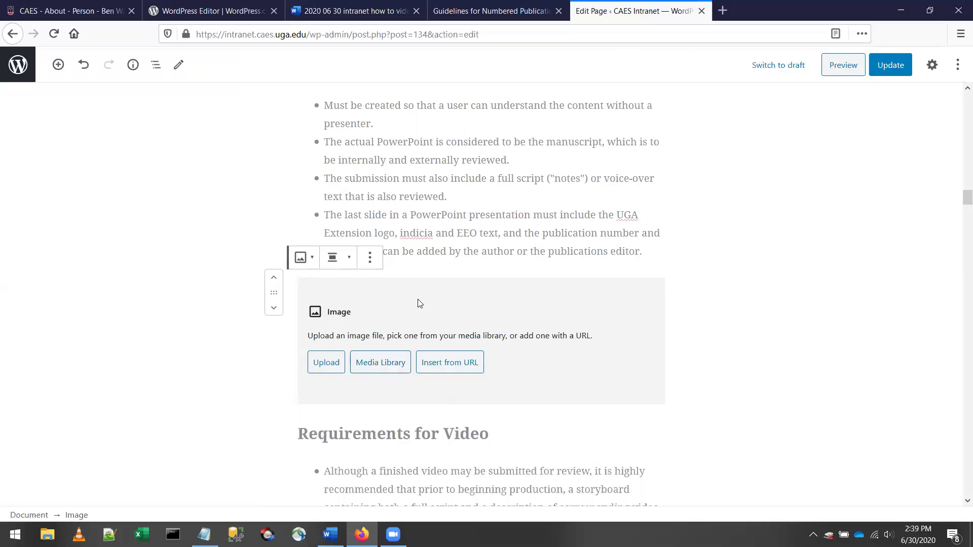
pyautogui.click(370, 257)
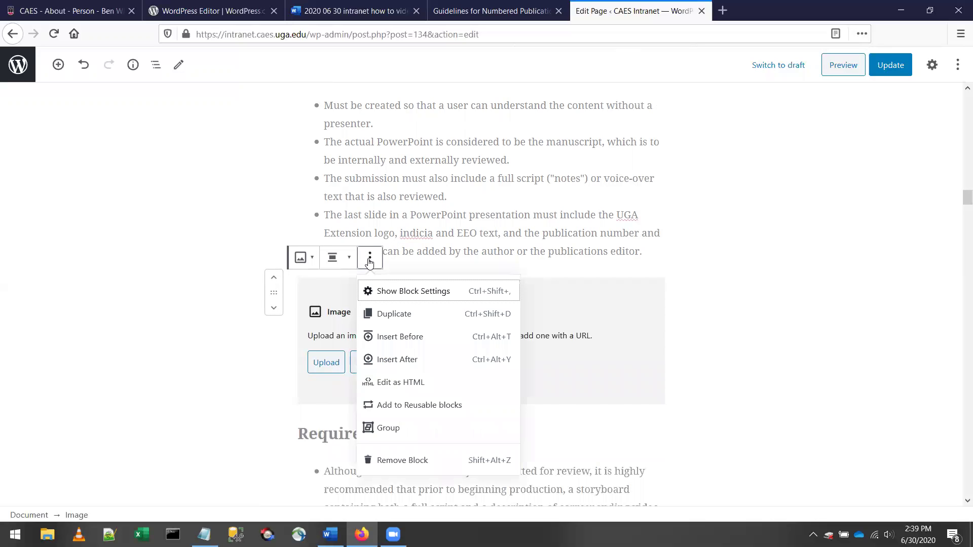
pyautogui.click(396, 461)
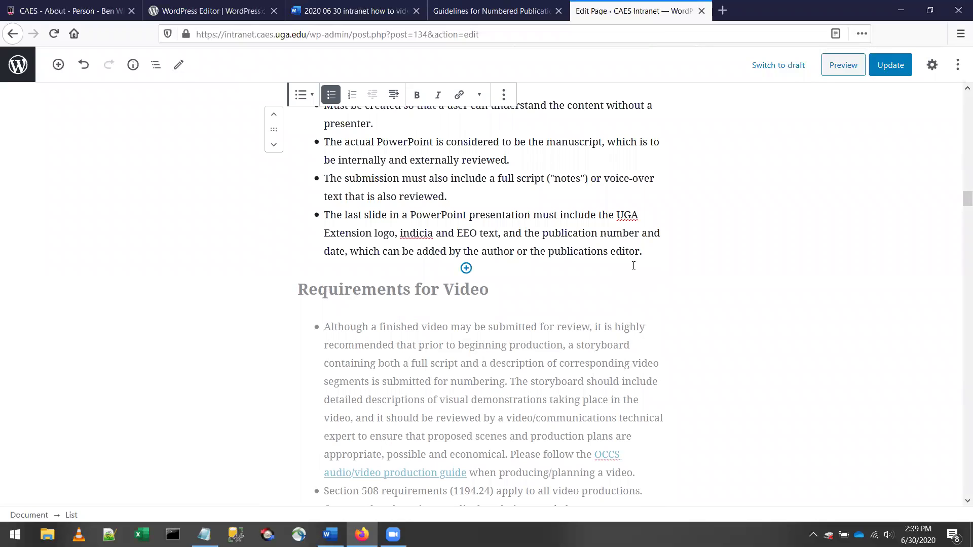
# Step: Insert a Separator block from Layout Elements right after the PowerPoint list
pyautogui.press('Return')
pyautogui.press('Return')
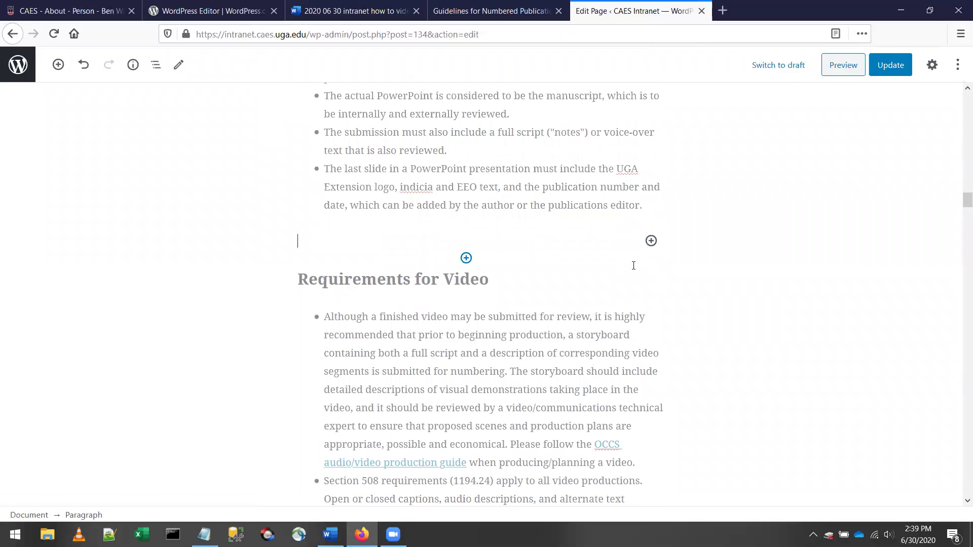
pyautogui.click(651, 241)
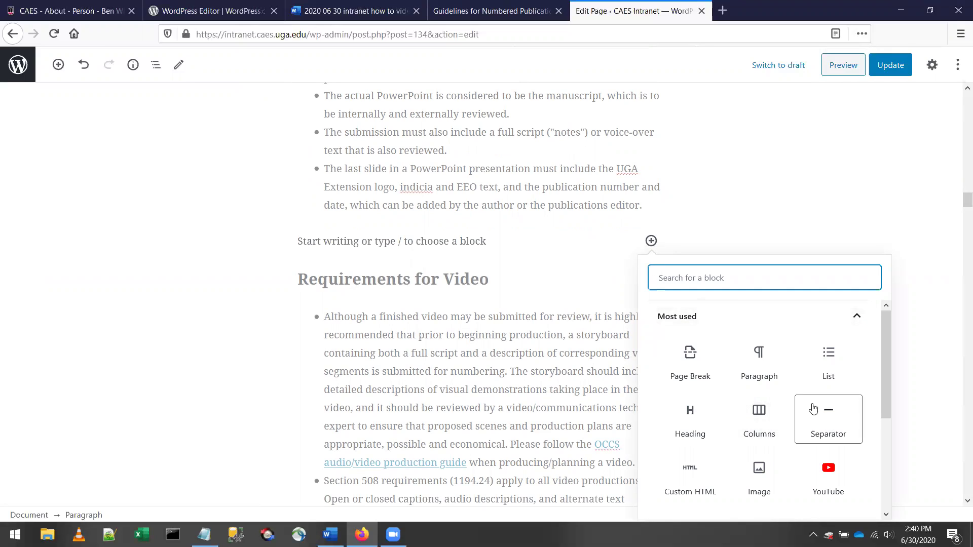
pyautogui.click(706, 320)
pyautogui.click(740, 410)
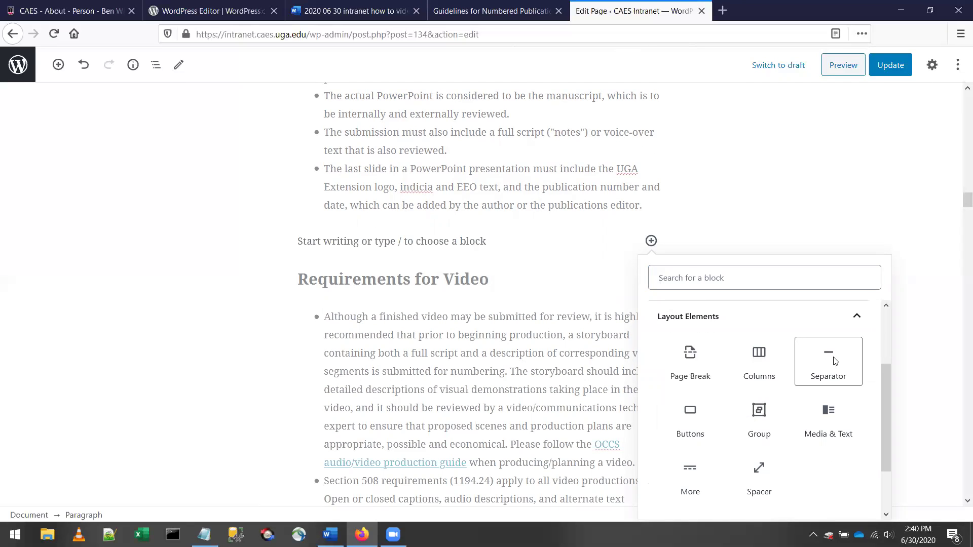
pyautogui.click(834, 362)
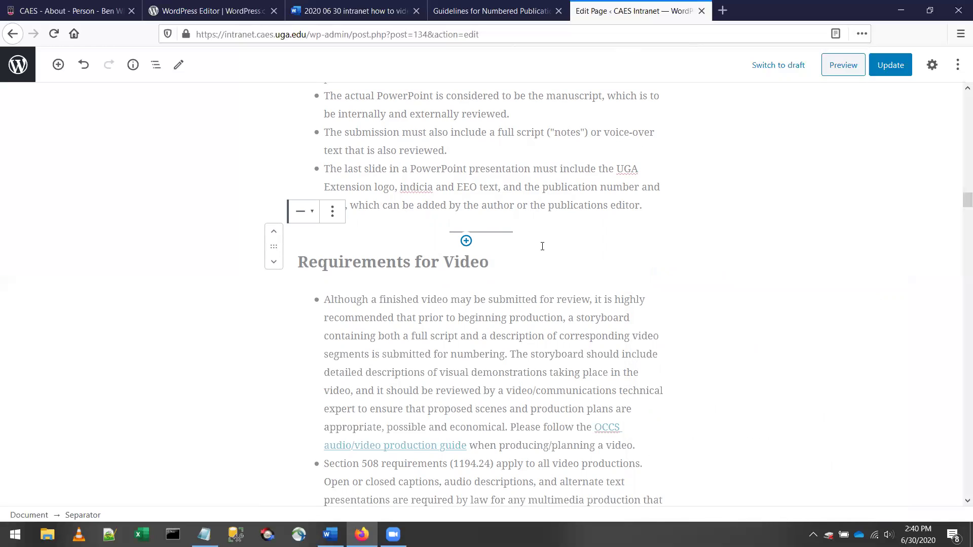
pyautogui.click(516, 239)
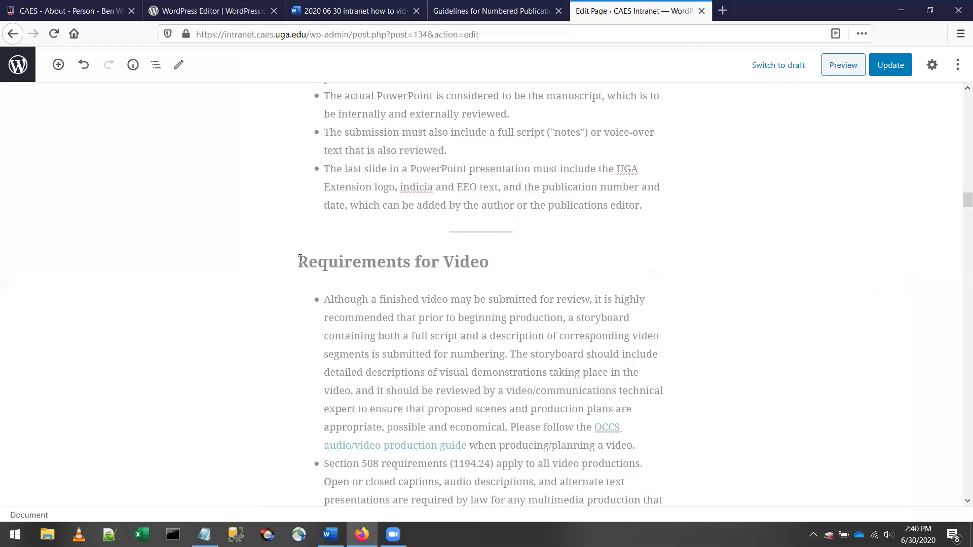
# Step: Add a block above Requirements for Video and make it a YouTube embed from Embeds
pyautogui.click(334, 264)
pyautogui.click(555, 231)
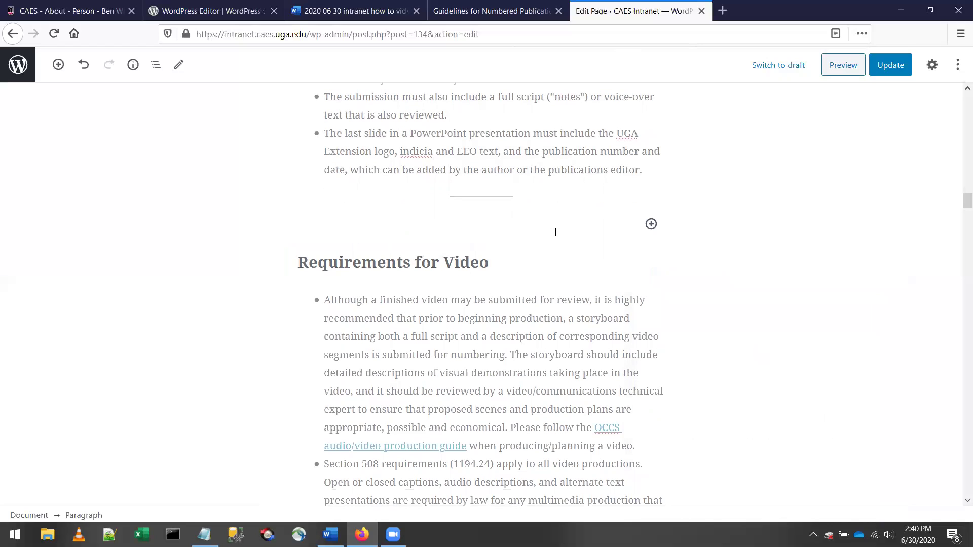
pyautogui.click(650, 224)
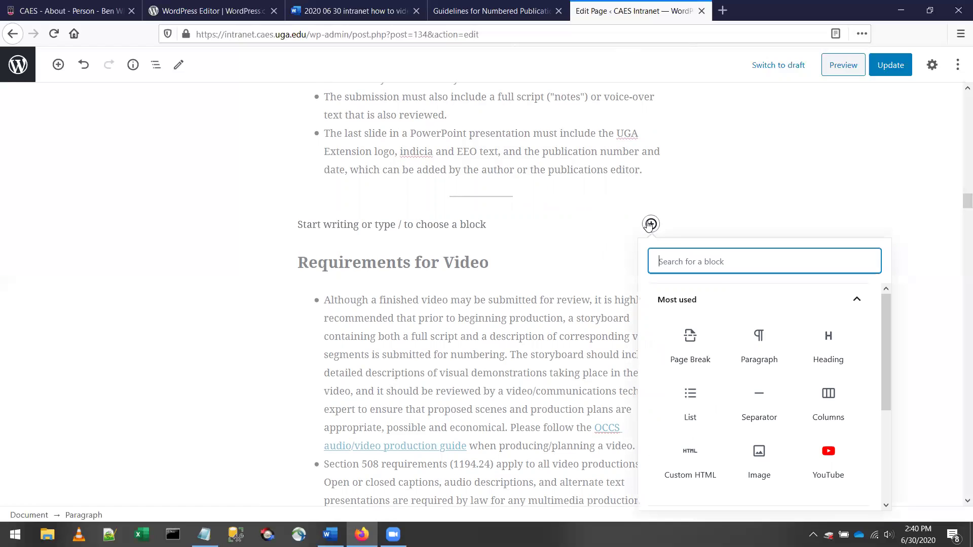
pyautogui.click(735, 310)
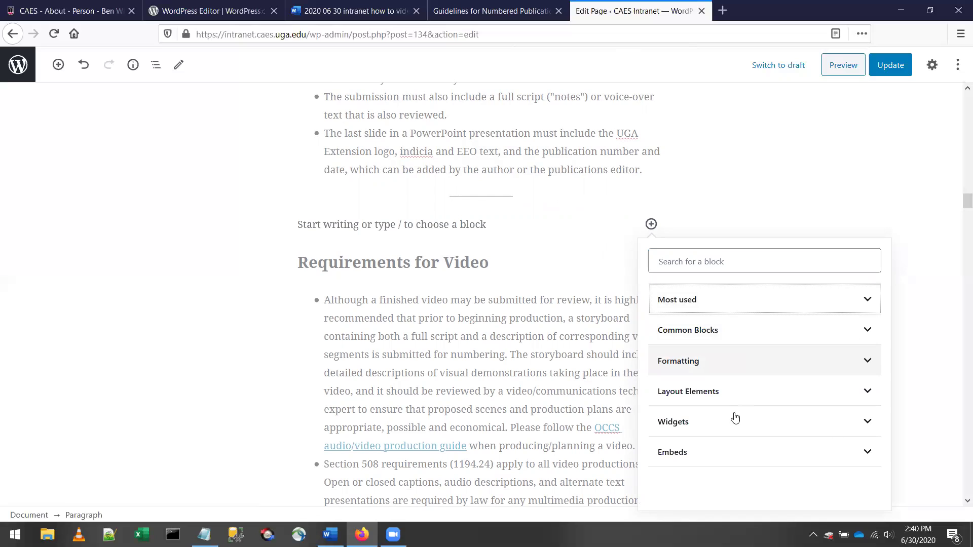
pyautogui.click(719, 454)
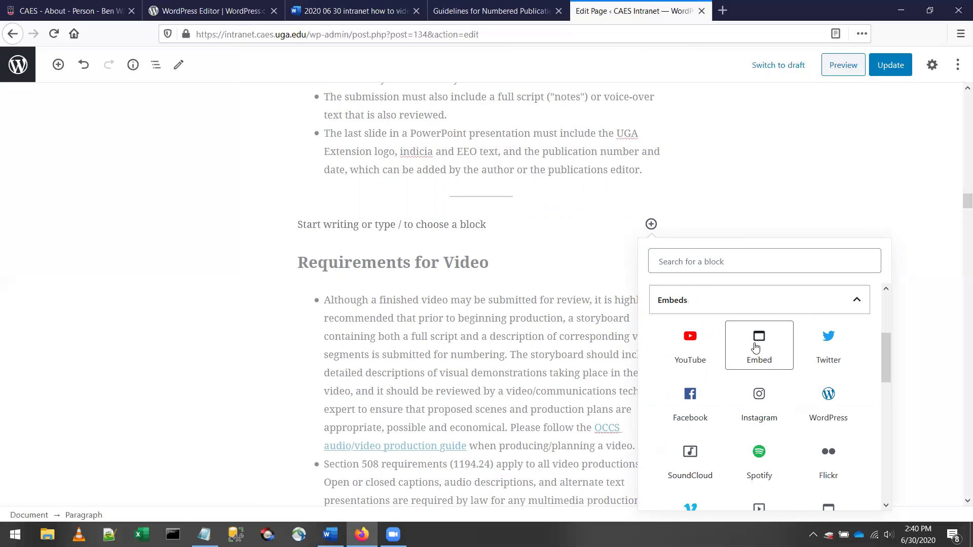
pyautogui.click(695, 340)
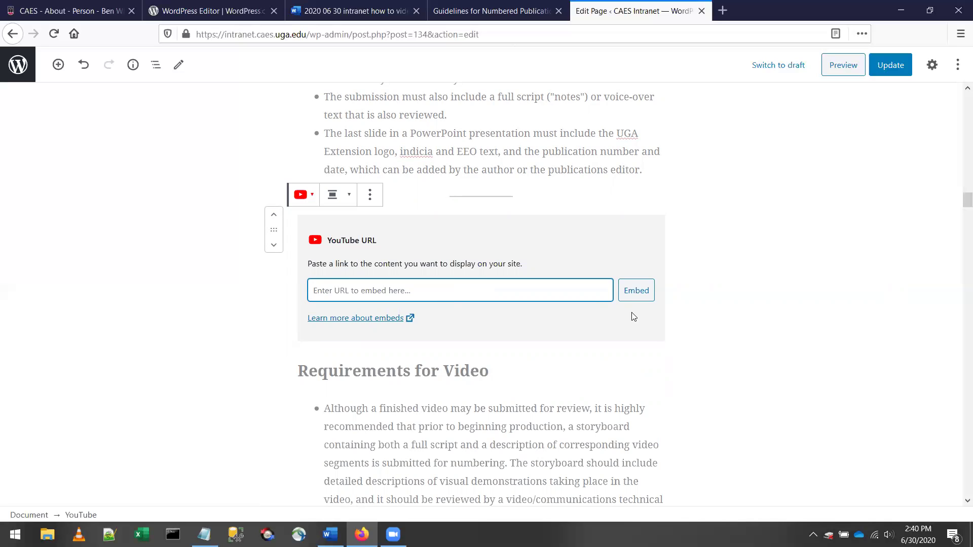
# Step: Remove the empty YouTube embed block, then the separator block
pyautogui.click(370, 196)
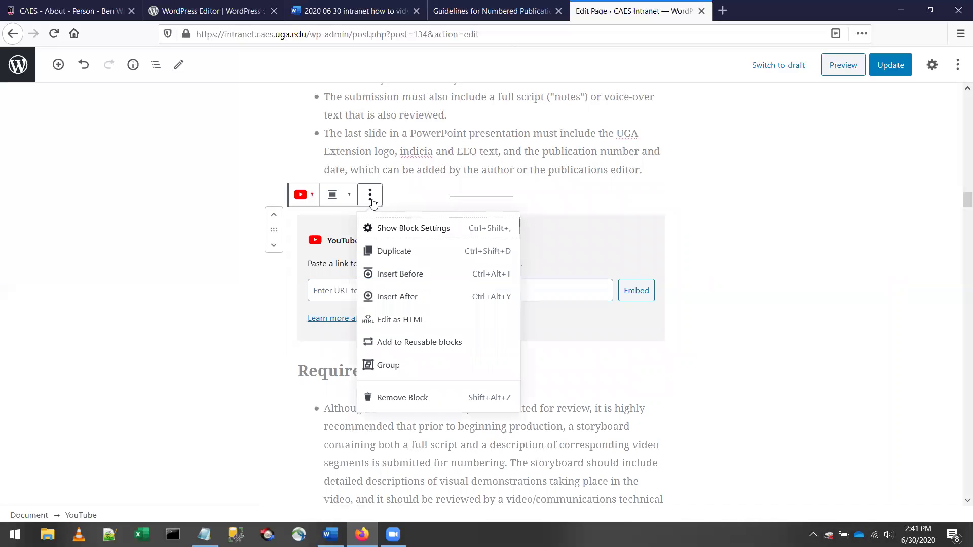
pyautogui.click(400, 398)
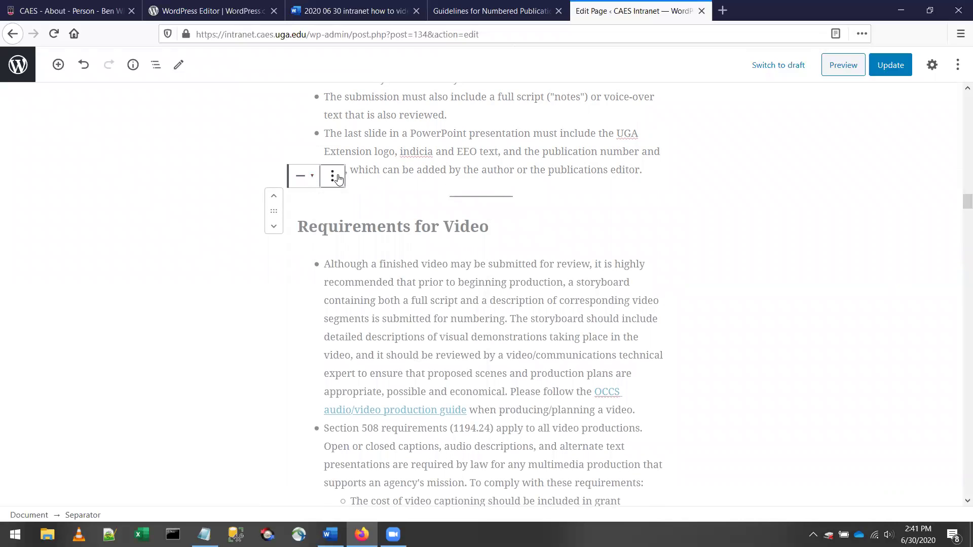
pyautogui.click(332, 176)
pyautogui.click(363, 379)
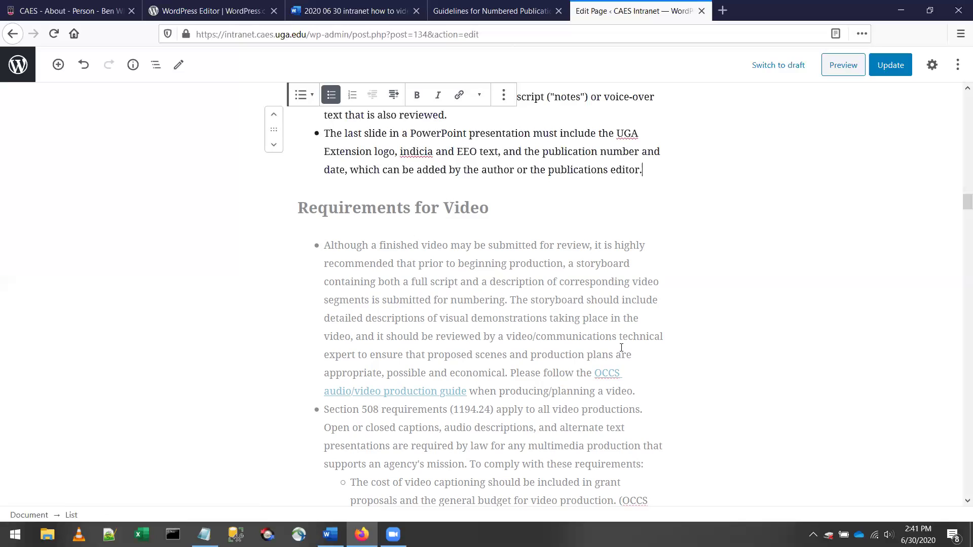
# Step: Scroll back to the top and click into the opening numbered-publications paragraph below the HTML
pyautogui.scroll(10, 624, 347)
pyautogui.scroll(12, 622, 349)
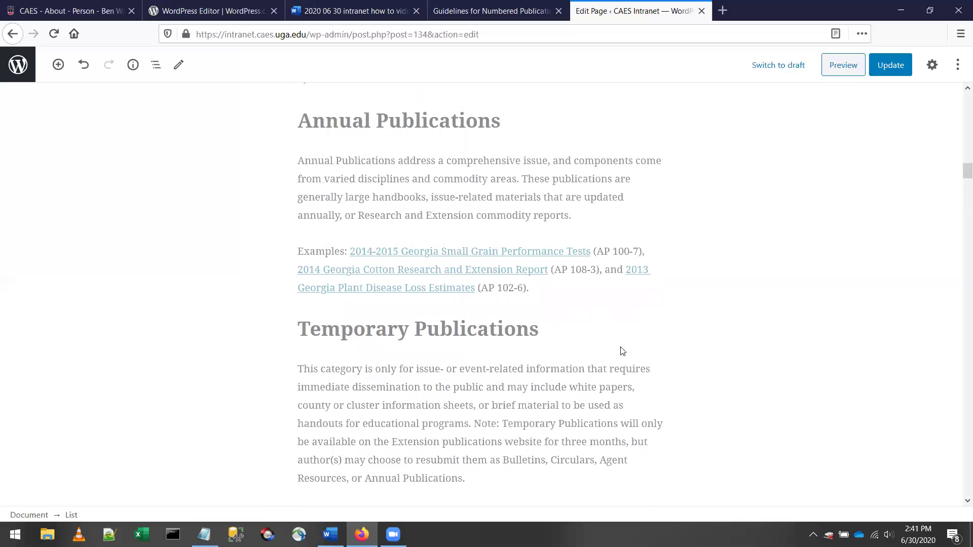
pyautogui.scroll(10, 621, 348)
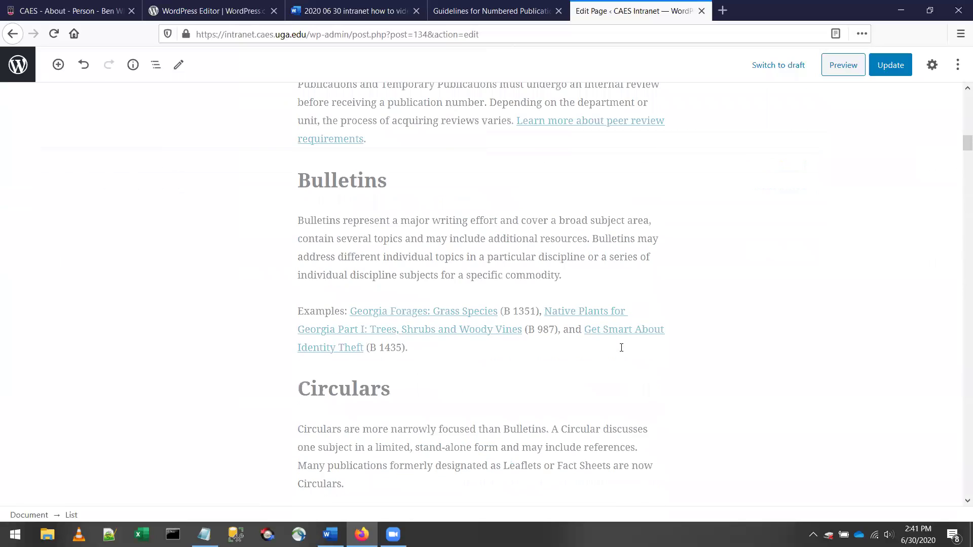
pyautogui.scroll(10, 622, 348)
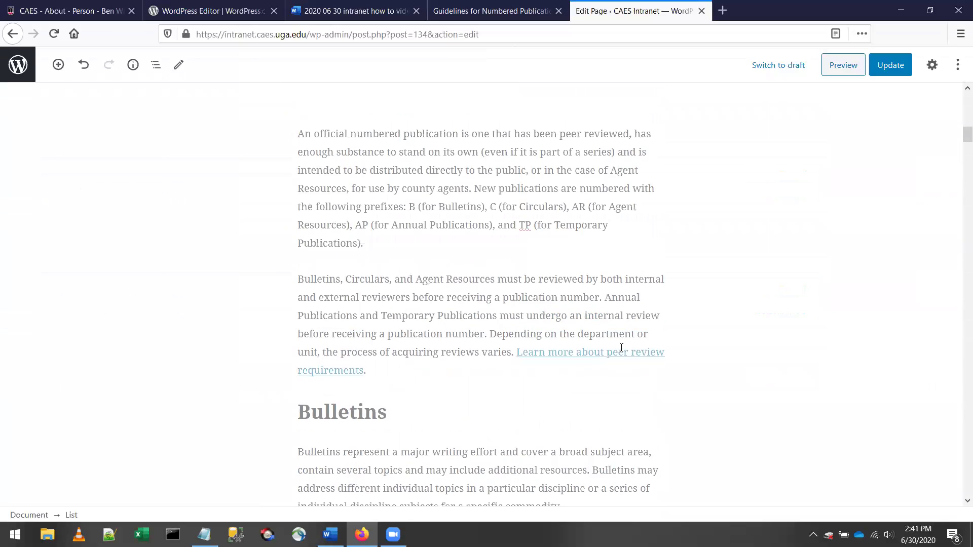
pyautogui.scroll(3, 621, 348)
pyautogui.scroll(-2, 621, 348)
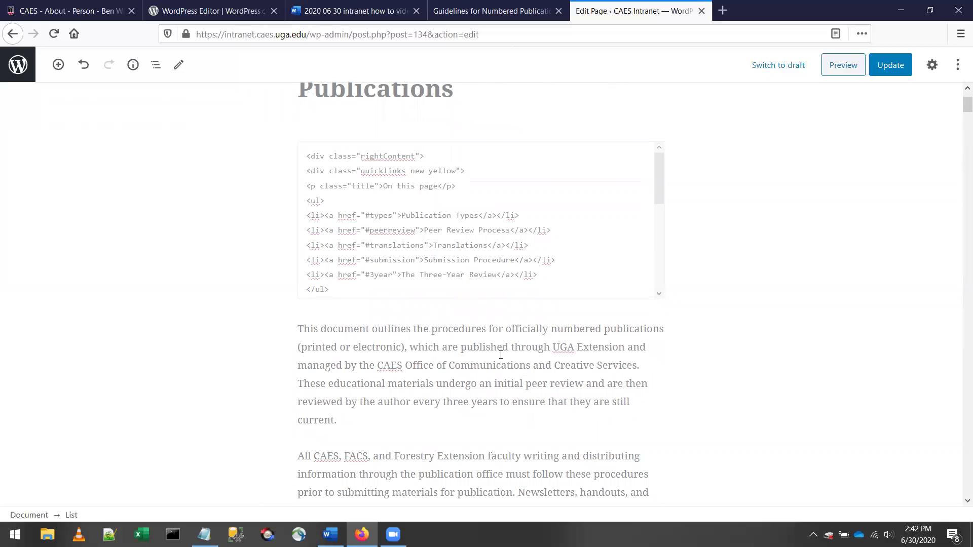
pyautogui.click(436, 347)
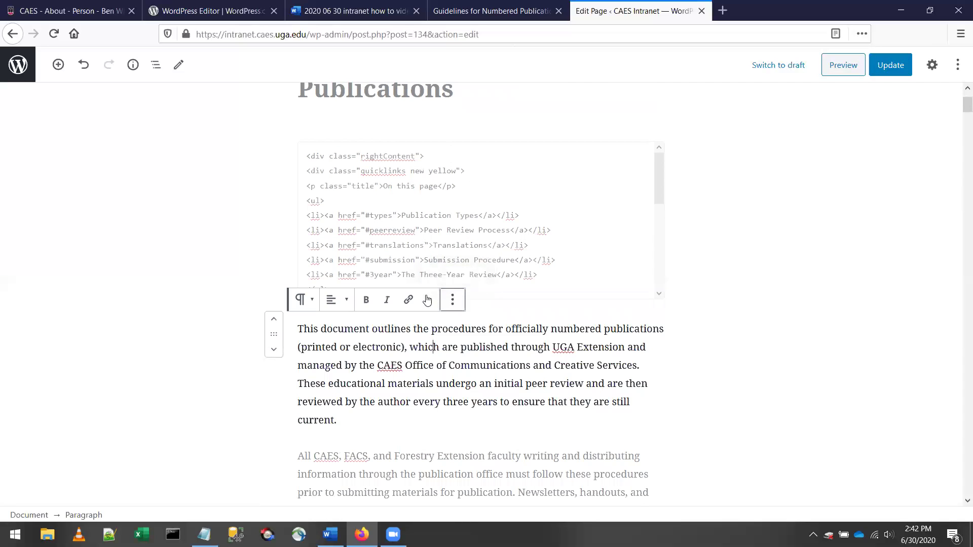
# Step: Insert an empty block above the opening paragraph and make it a Columns block from Layout Elements
pyautogui.click(452, 301)
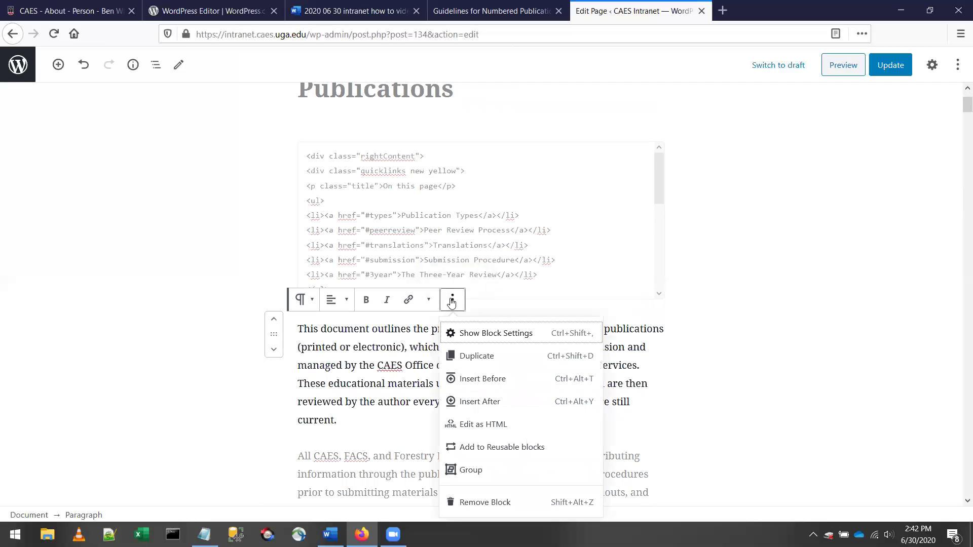
pyautogui.click(485, 385)
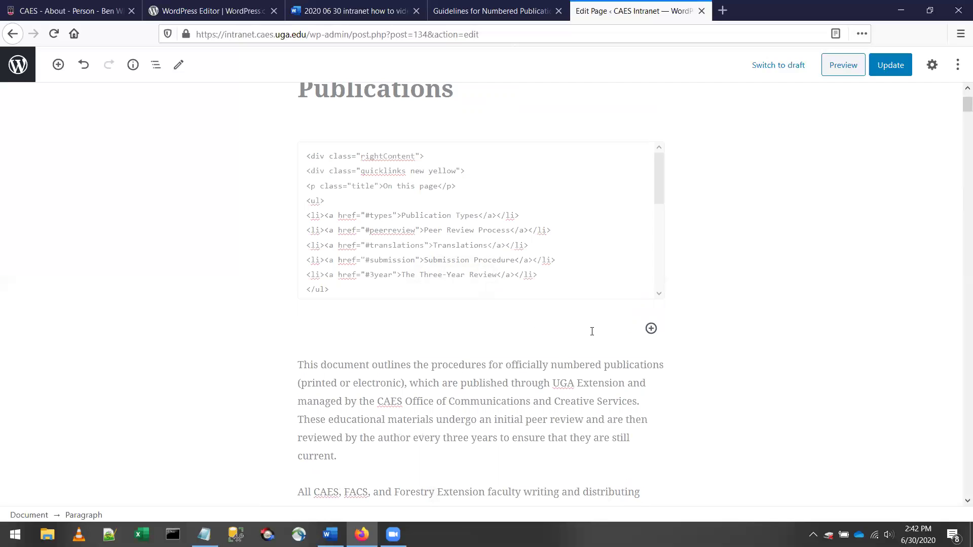
pyautogui.click(651, 329)
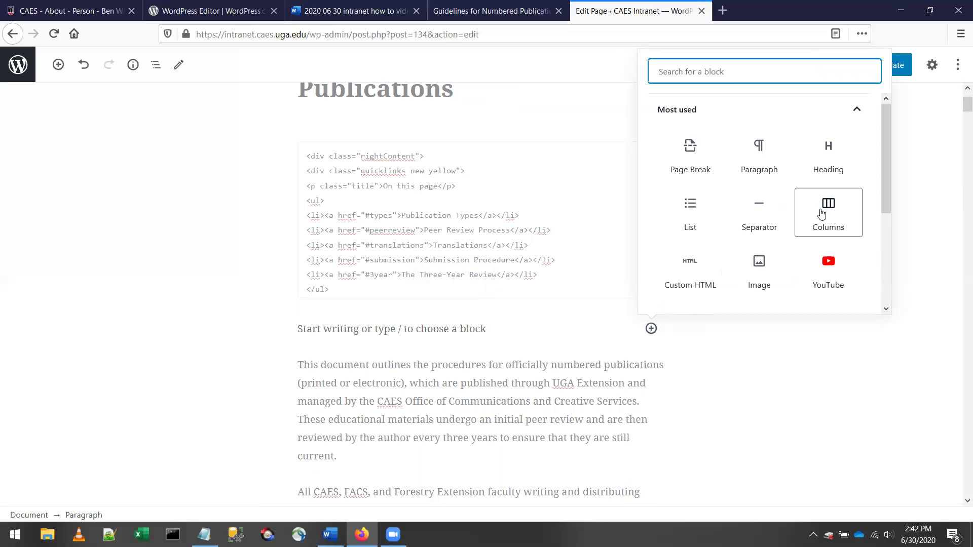
pyautogui.click(772, 110)
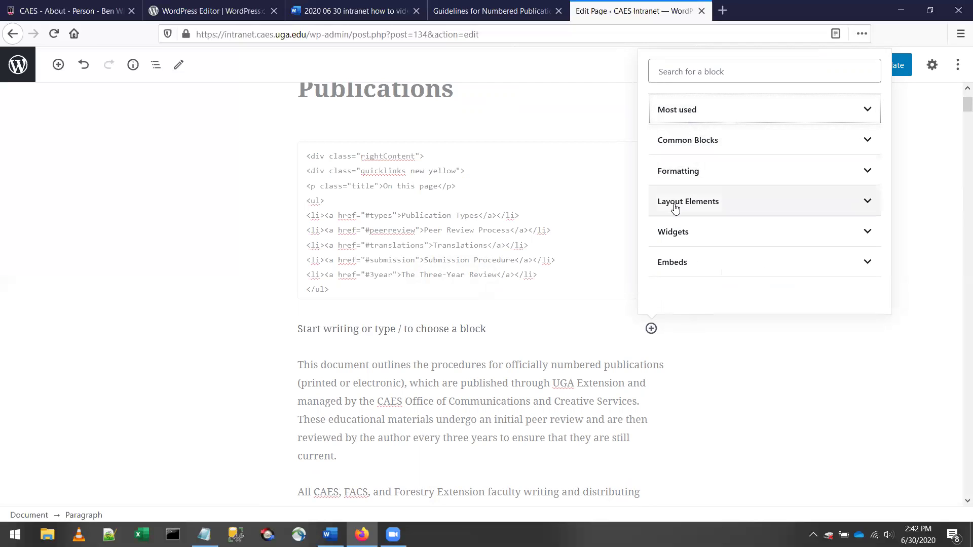
pyautogui.click(709, 207)
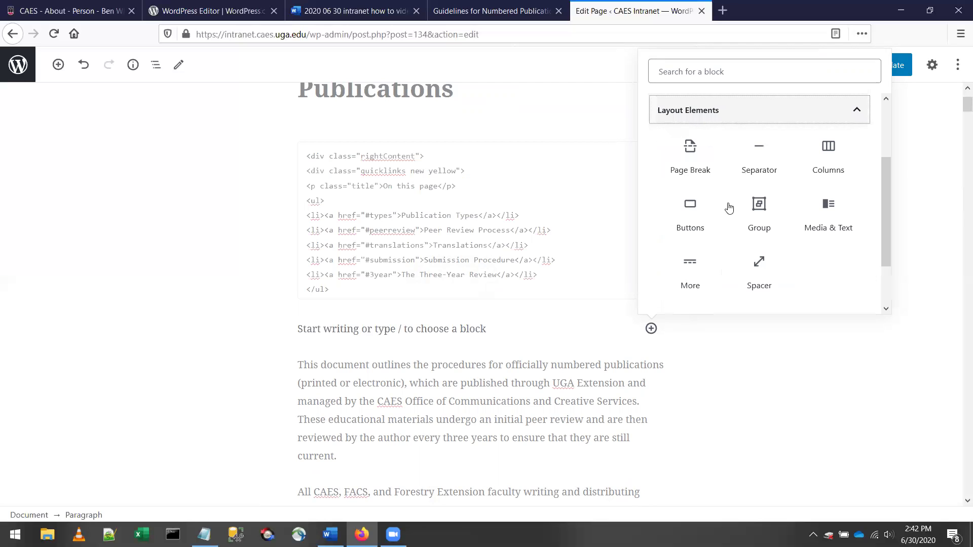
pyautogui.click(830, 155)
pyautogui.scroll(-3, 736, 191)
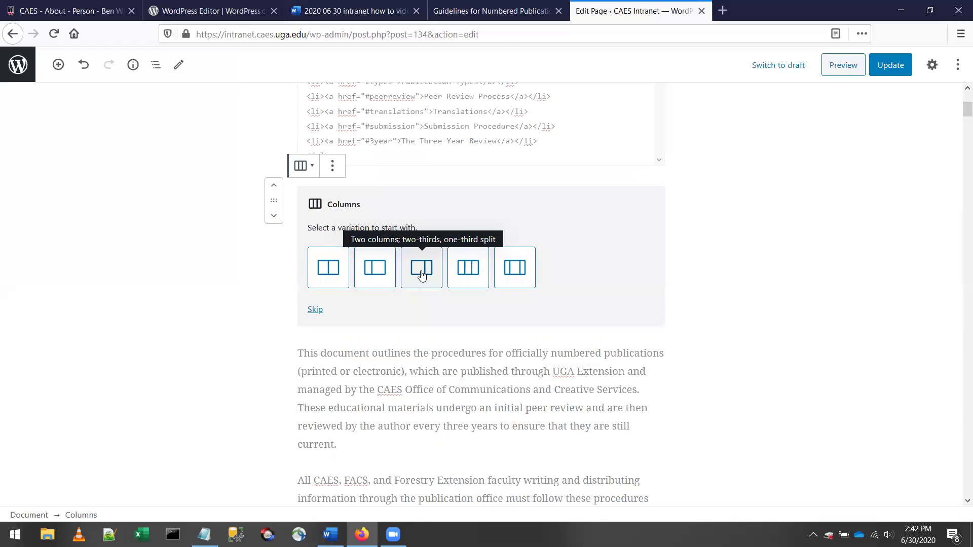
# Step: Choose the two-thirds/one-third split and drag the 'This document outlines…' paragraph into the left column
pyautogui.click(420, 275)
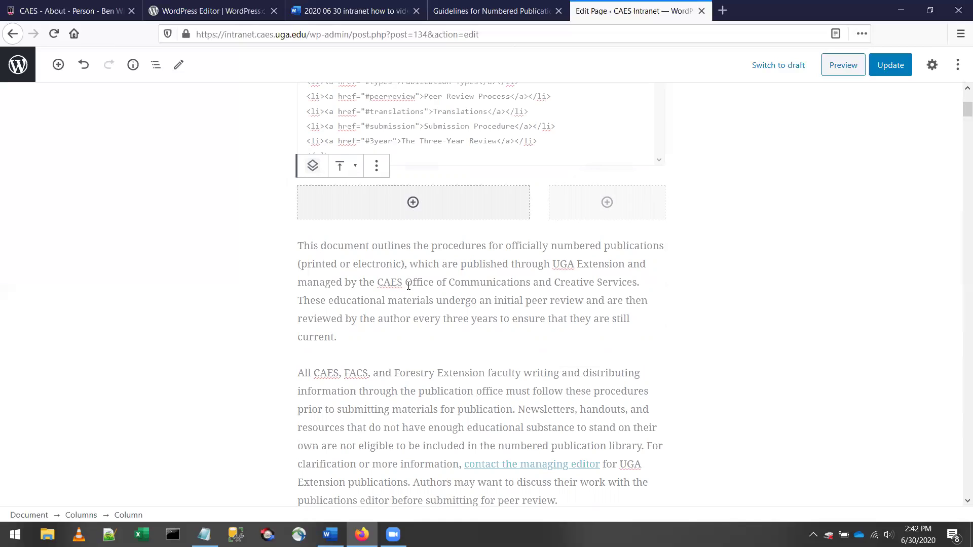
pyautogui.click(431, 259)
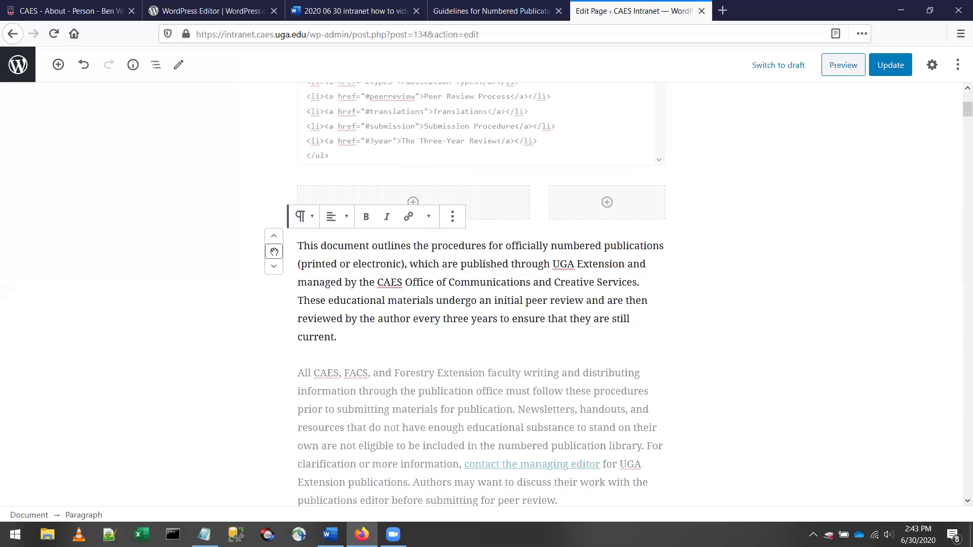
pyautogui.moveTo(274, 252); pyautogui.dragTo(322, 193)
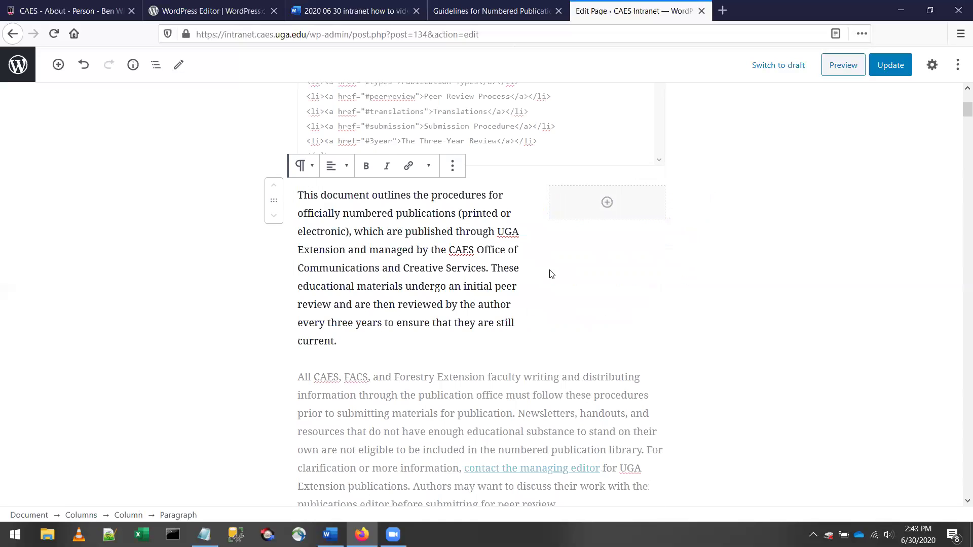
# Step: Select the 'All CAES…' and 'Note:' paragraphs below the columns, looking for a copy option
pyautogui.scroll(-3, 551, 274)
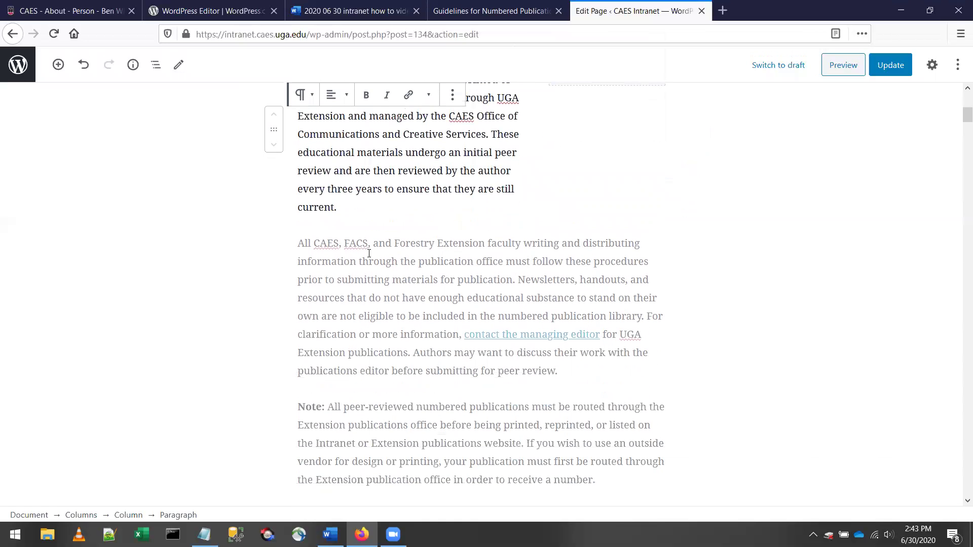
pyautogui.scroll(-2, 299, 244)
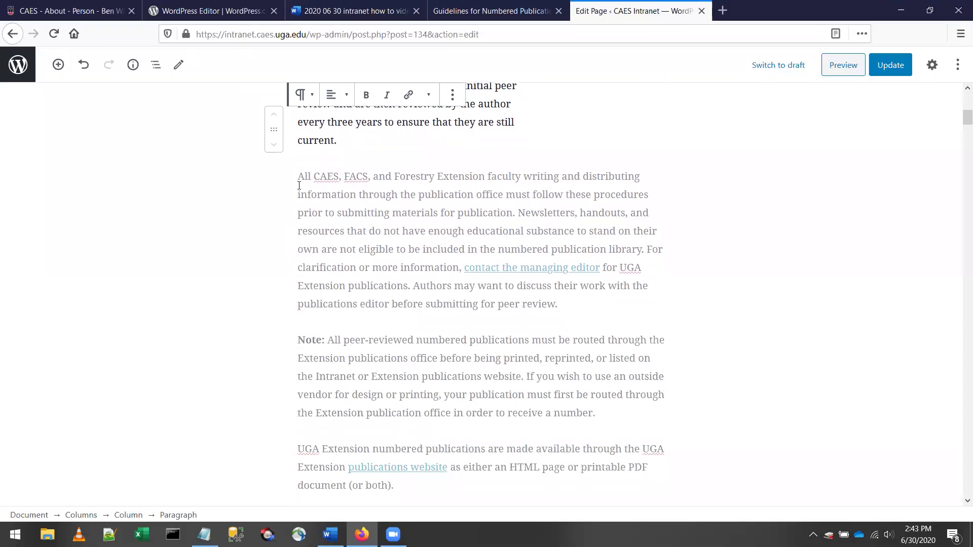
pyautogui.moveTo(300, 176); pyautogui.dragTo(621, 409)
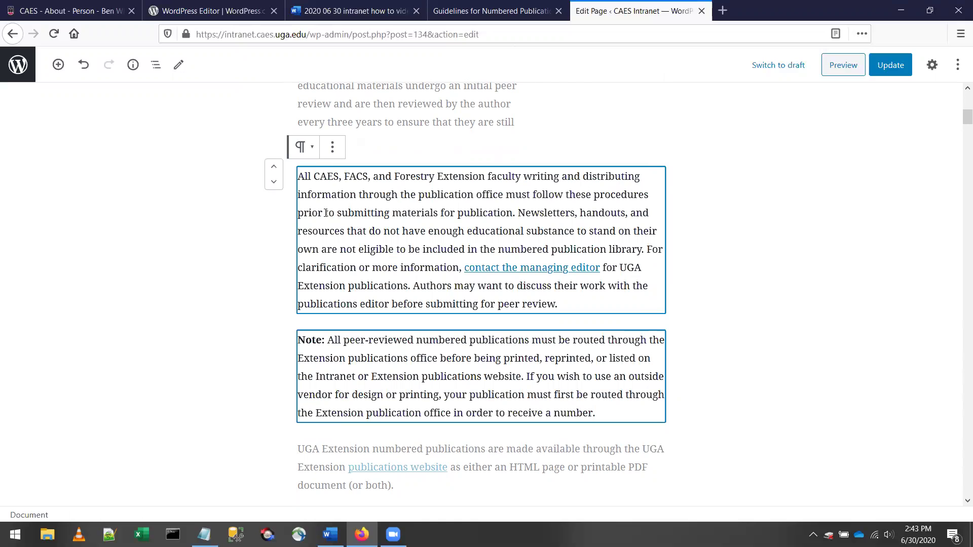
pyautogui.scroll(3, 326, 213)
pyautogui.scroll(-3, 421, 248)
pyautogui.rightClick(417, 235)
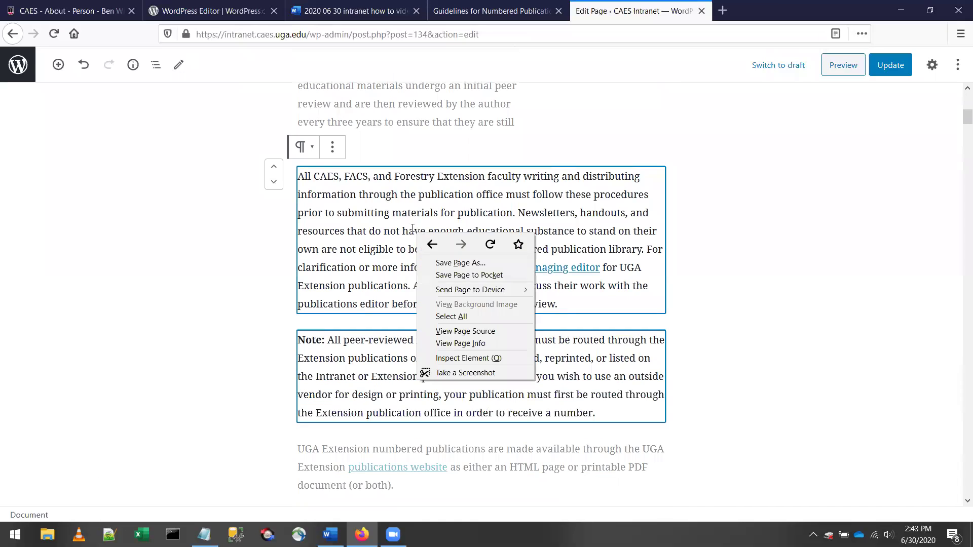
pyautogui.click(765, 187)
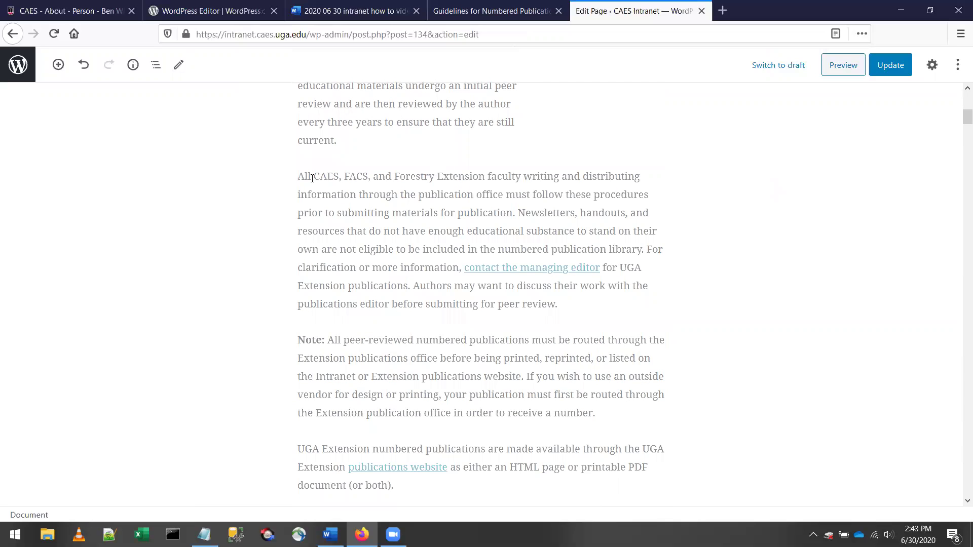
# Step: Reselect the 'All CAES…' and 'Note:' paragraphs and cut both out of the page body
pyautogui.moveTo(298, 175); pyautogui.dragTo(601, 415)
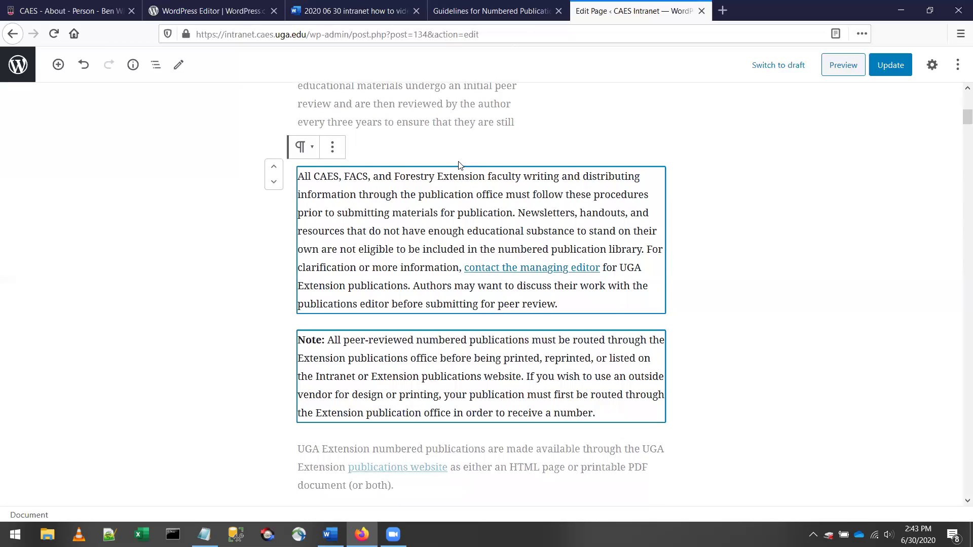
pyautogui.click(338, 152)
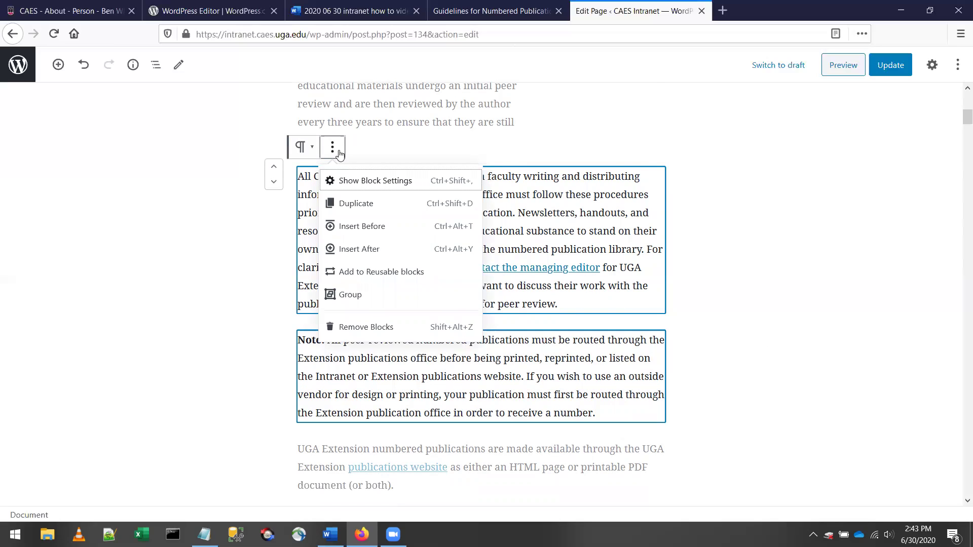
pyautogui.click(339, 154)
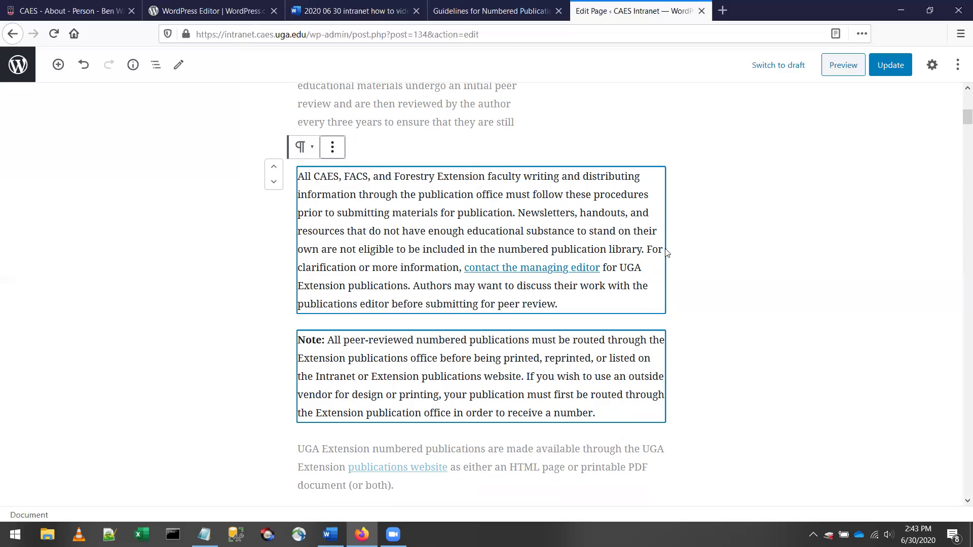
pyautogui.click(599, 227)
pyautogui.moveTo(301, 175); pyautogui.dragTo(628, 419)
pyautogui.press('Delete')
pyautogui.scroll(5, 462, 247)
# Step: Paste the 'All CAES…' and 'Note:' paragraphs on a new line after the intro in the left column
pyautogui.click(383, 369)
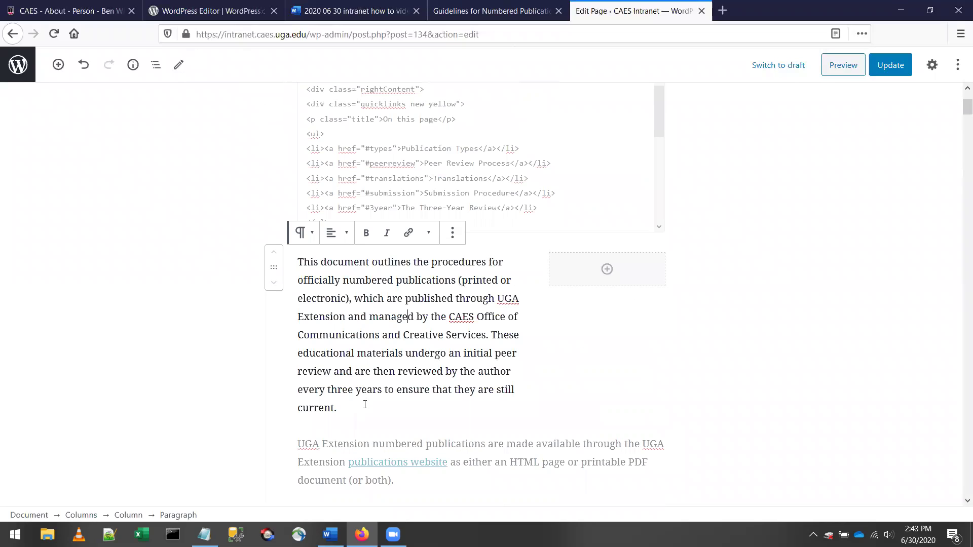
pyautogui.click(368, 404)
pyautogui.press('Return')
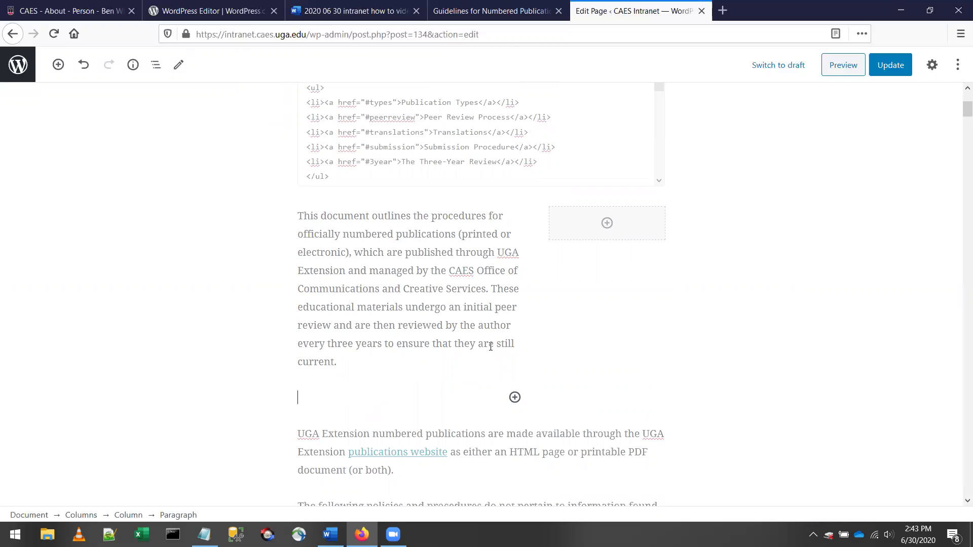
pyautogui.hotkey('ctrl', 'v')
# Step: Try moving the UGA Extension paragraph above and back below the columns, then dragging it toward the column
pyautogui.scroll(-5, 643, 333)
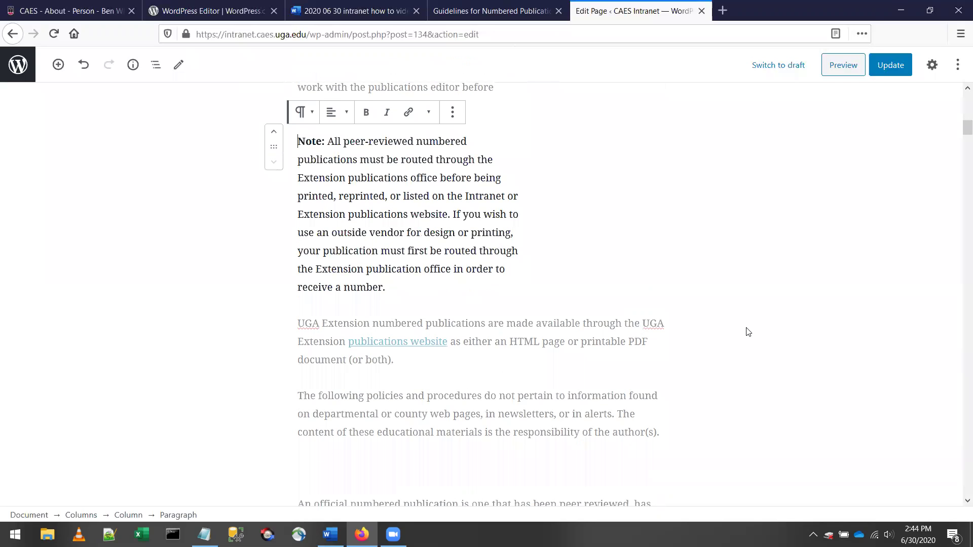
pyautogui.scroll(-3, 744, 330)
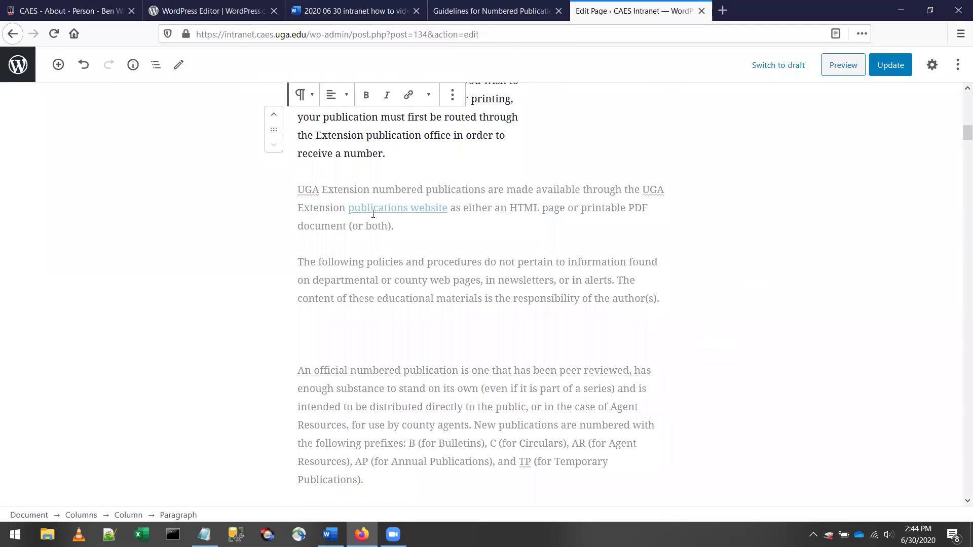
pyautogui.click(295, 190)
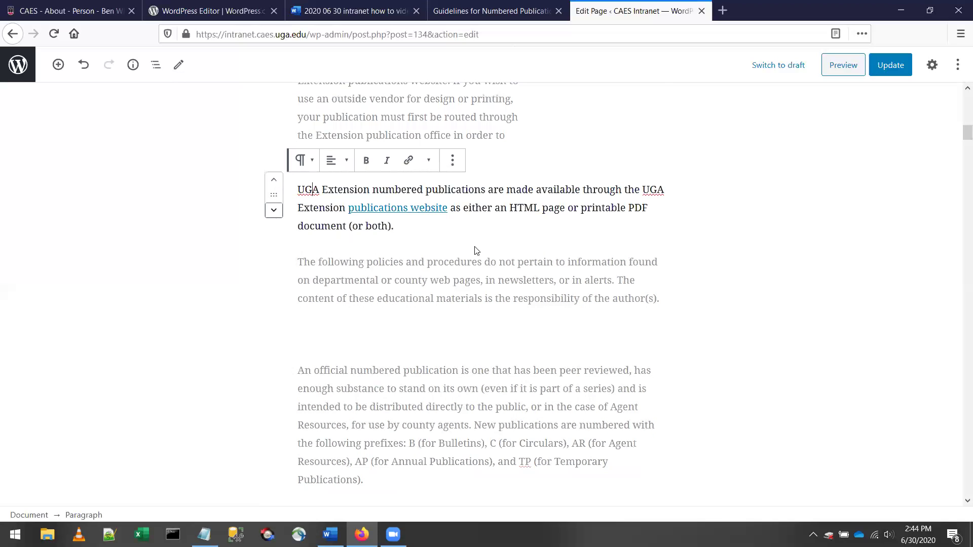
pyautogui.scroll(2, 509, 255)
pyautogui.scroll(2, 466, 312)
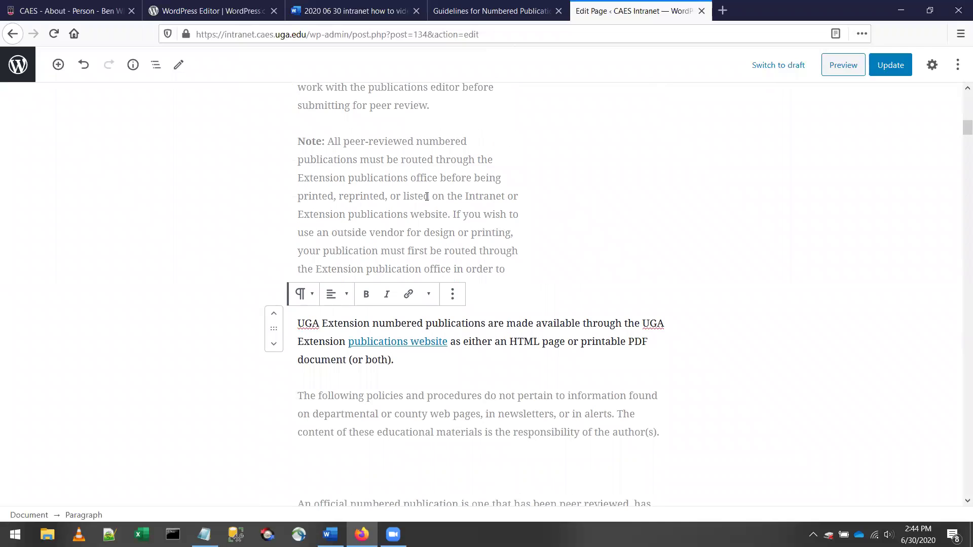
pyautogui.scroll(2, 371, 266)
pyautogui.scroll(-2, 370, 266)
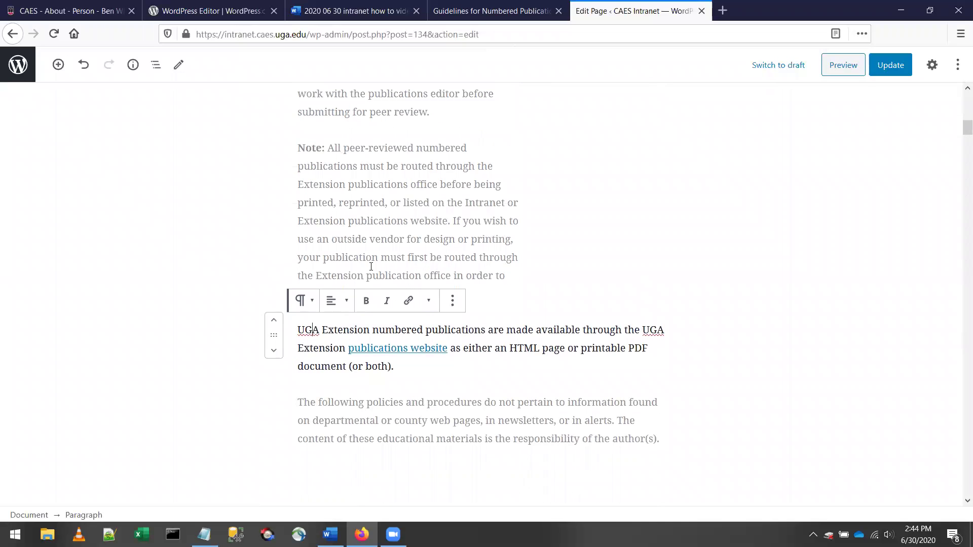
pyautogui.click(275, 315)
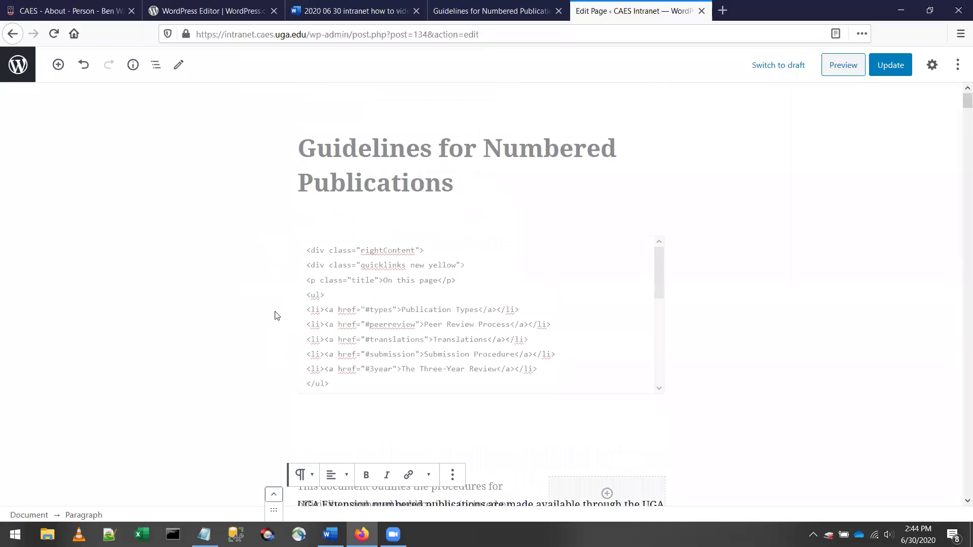
pyautogui.scroll(-6, 499, 344)
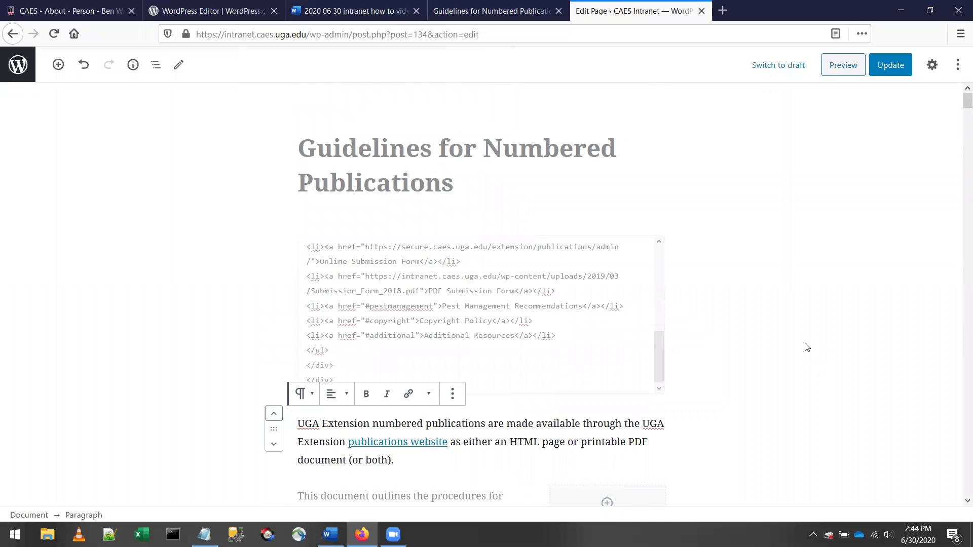
pyautogui.scroll(-8, 804, 348)
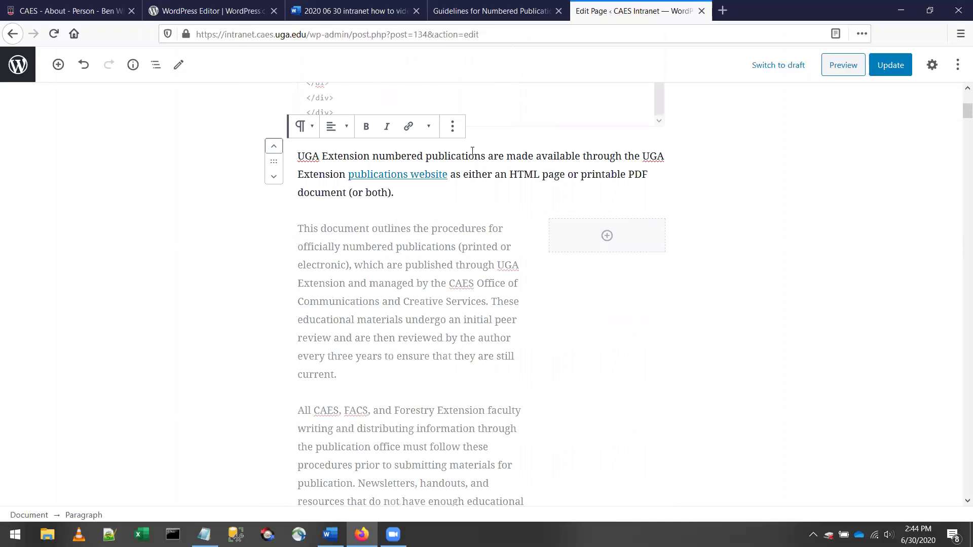
pyautogui.click(273, 177)
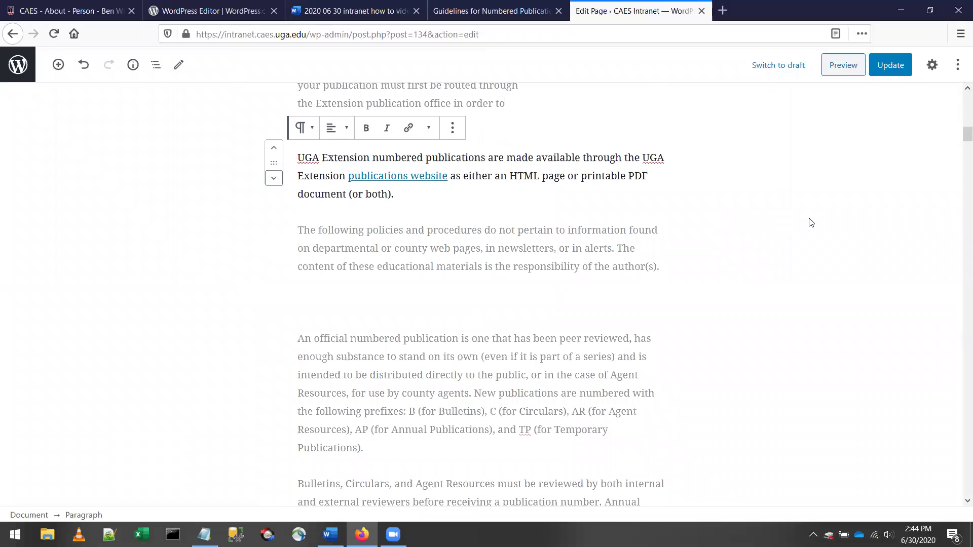
pyautogui.scroll(2, 750, 239)
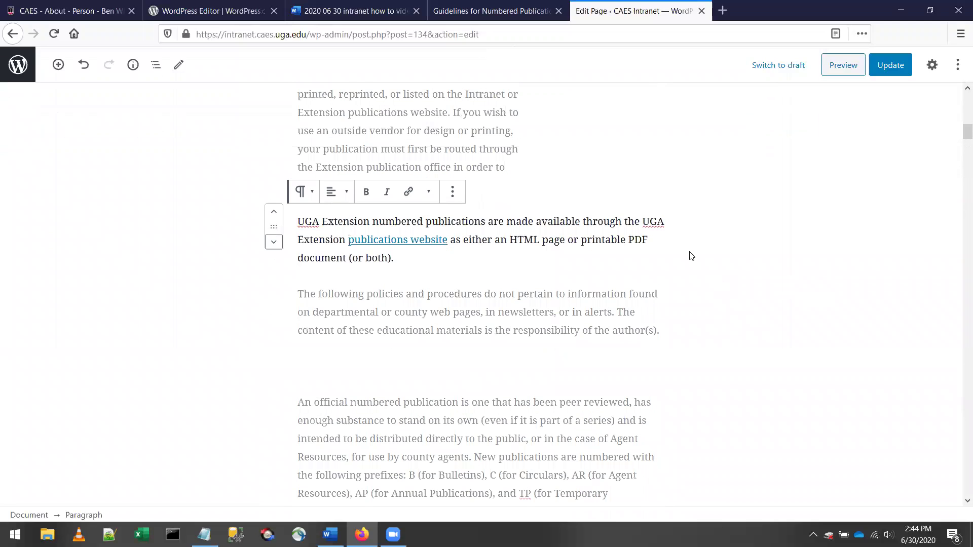
pyautogui.click(273, 230)
pyautogui.moveTo(273, 231); pyautogui.dragTo(316, 230)
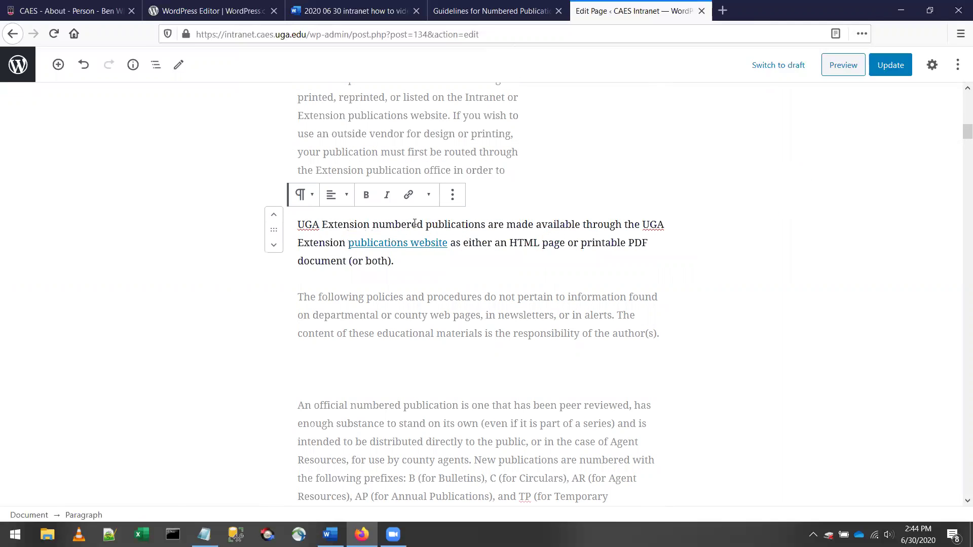
pyautogui.click(609, 203)
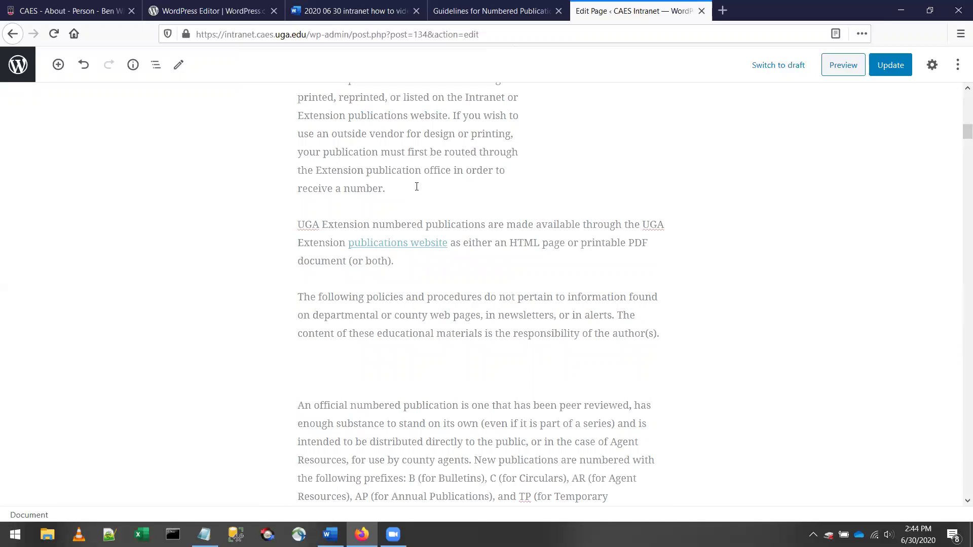
pyautogui.click(414, 188)
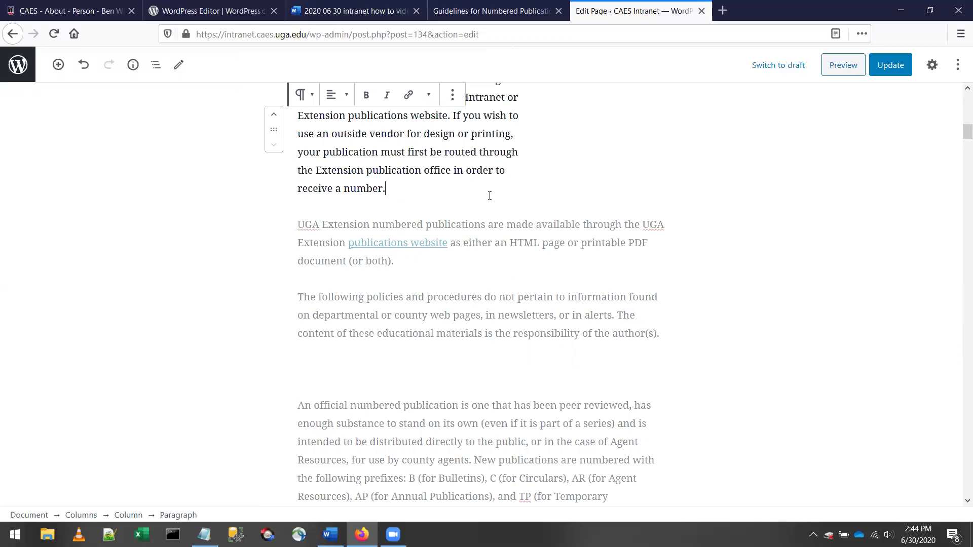
pyautogui.press('Return')
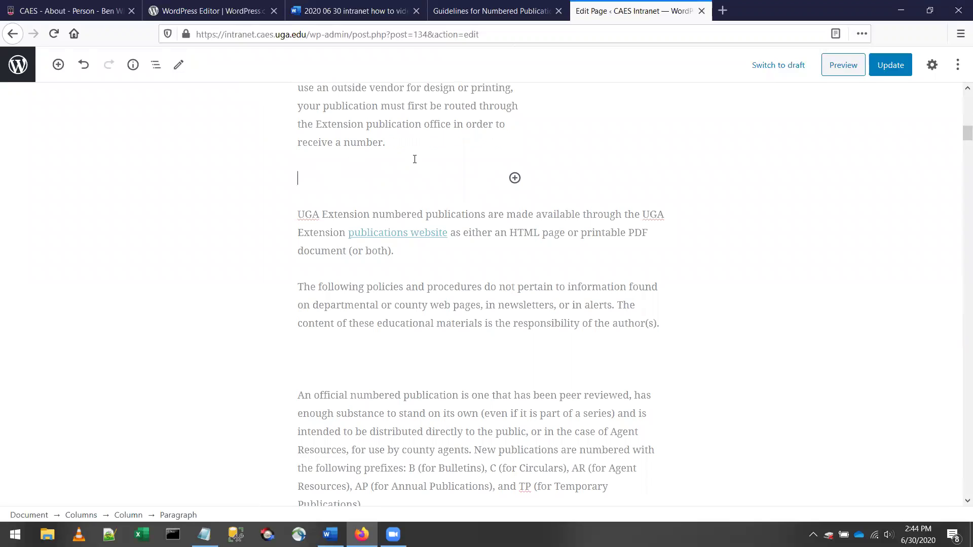
pyautogui.click(305, 227)
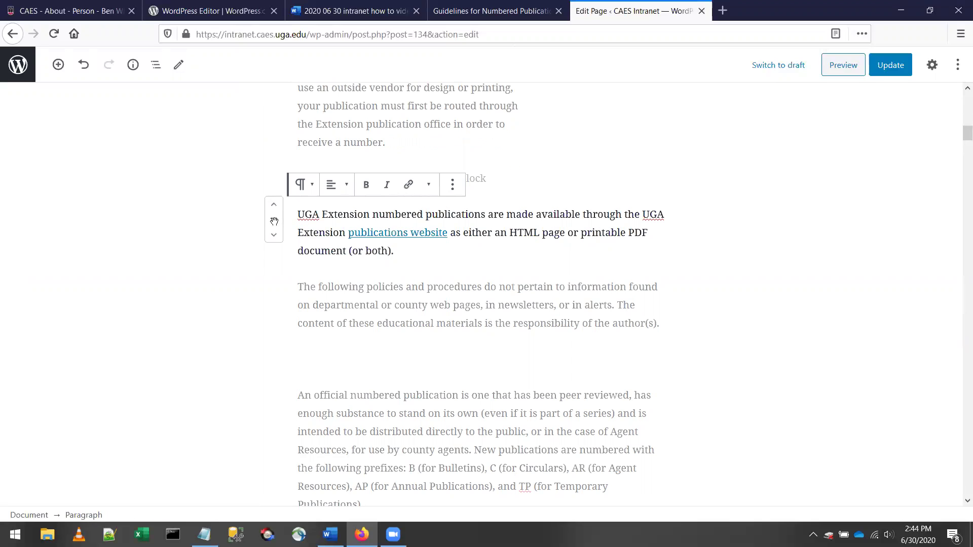
pyautogui.moveTo(274, 219); pyautogui.dragTo(325, 165)
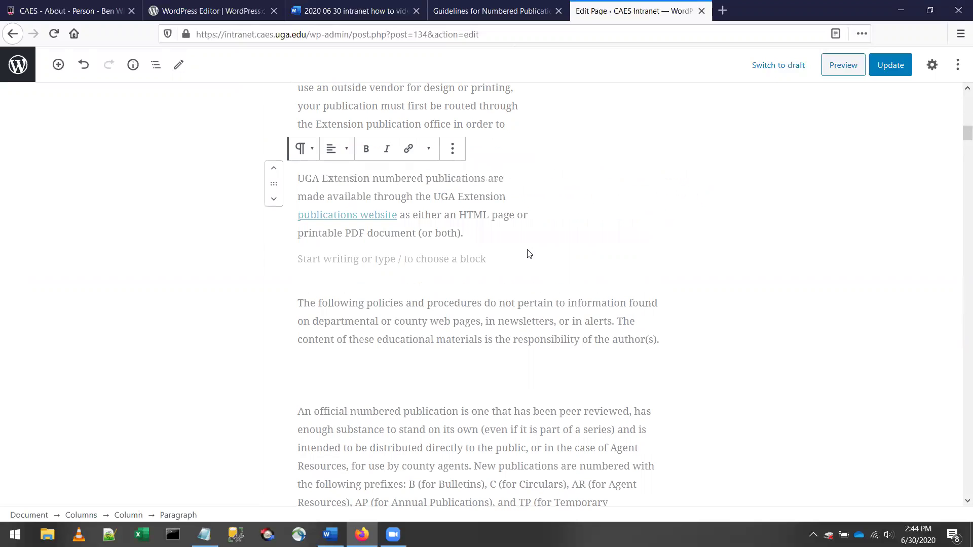
pyautogui.scroll(-2, 465, 247)
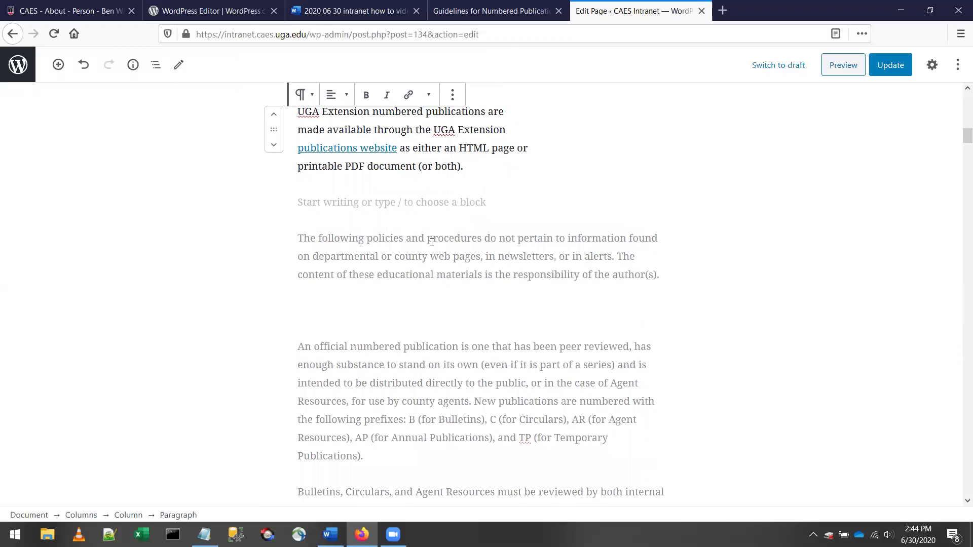
pyautogui.click(719, 262)
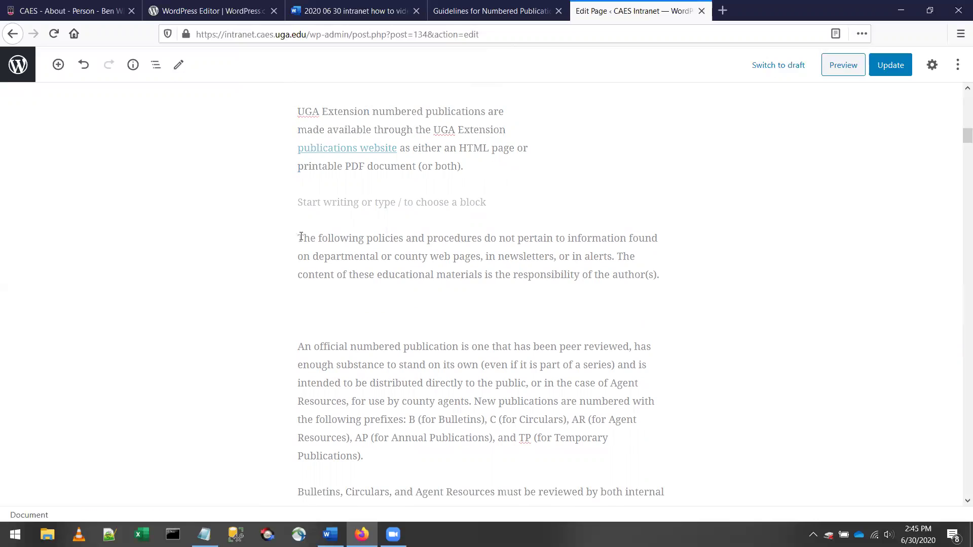
pyautogui.moveTo(299, 236); pyautogui.dragTo(697, 417)
pyautogui.scroll(-5, 697, 417)
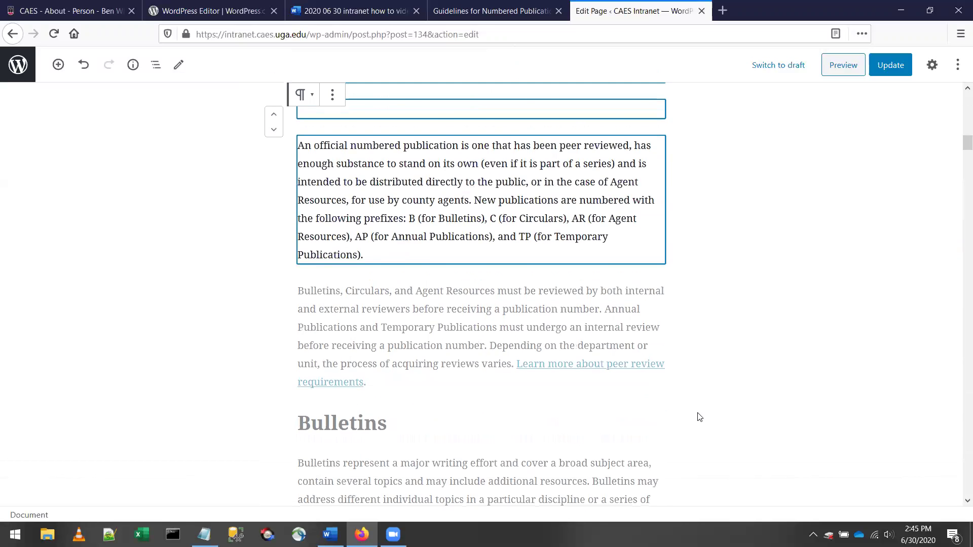
pyautogui.keyDown('shift'); pyautogui.click(393, 324); pyautogui.keyUp('shift')
pyautogui.scroll(6, 598, 410)
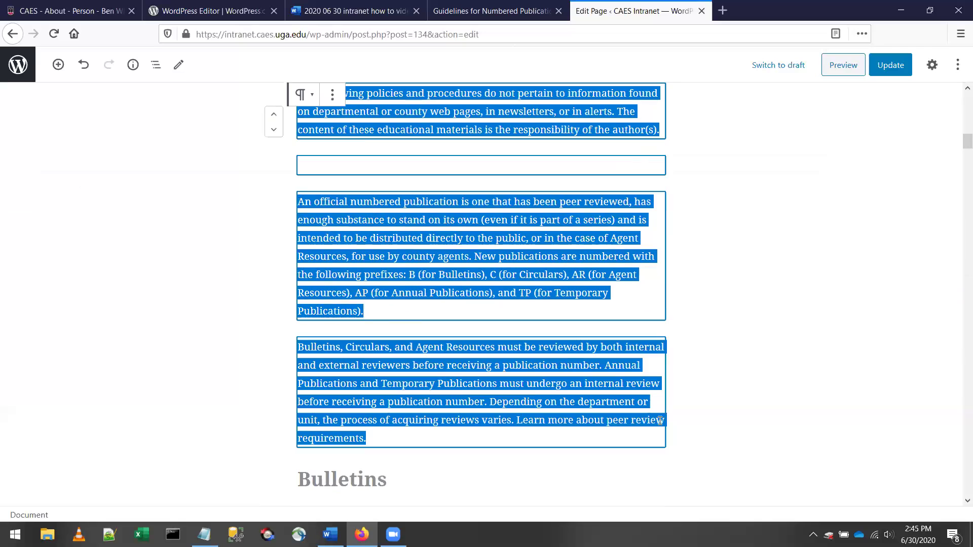
pyautogui.press('Delete')
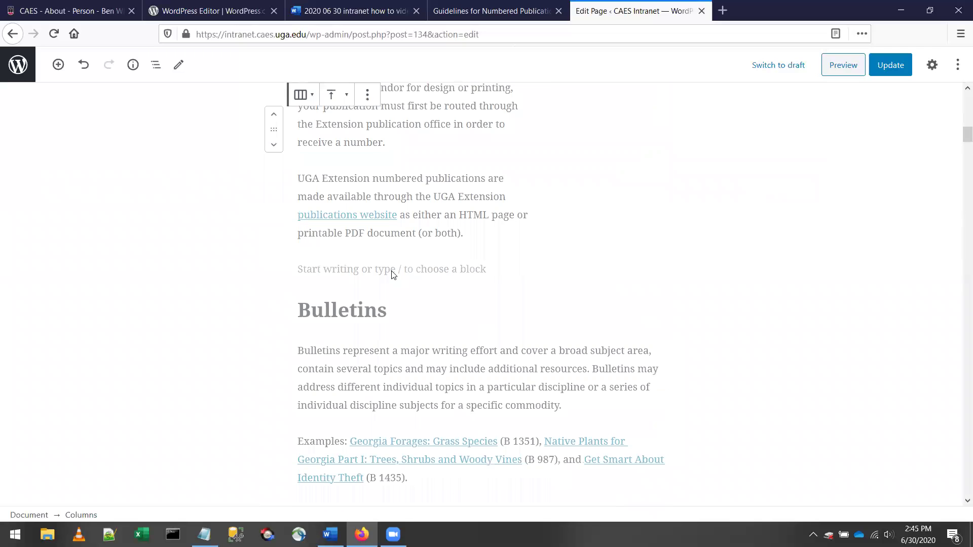
pyautogui.hotkey('ctrl', 'z')
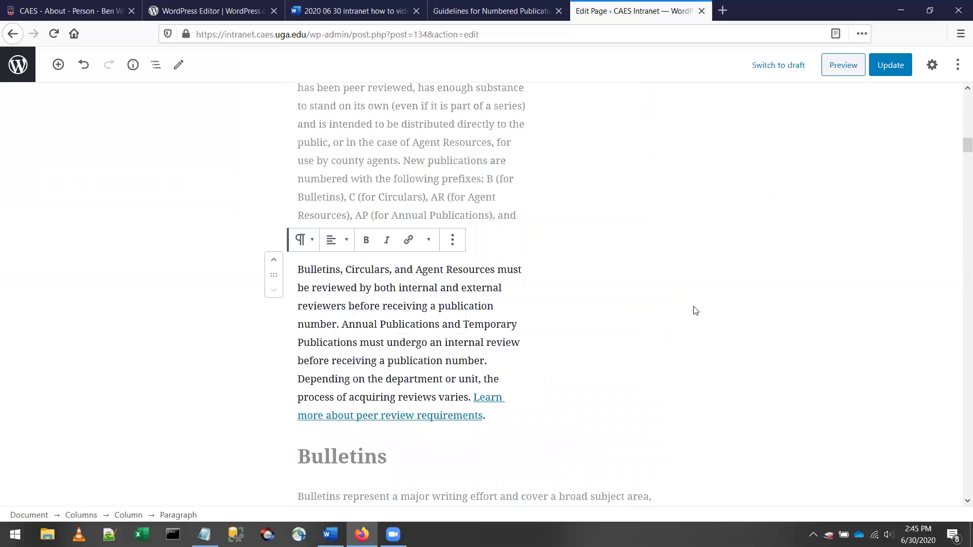
pyautogui.scroll(15, 695, 311)
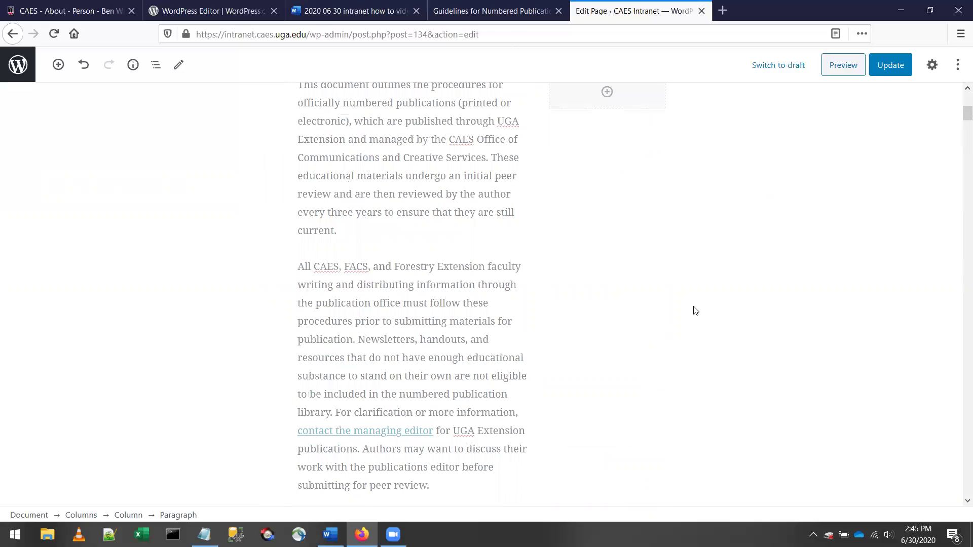
pyautogui.scroll(3, 695, 311)
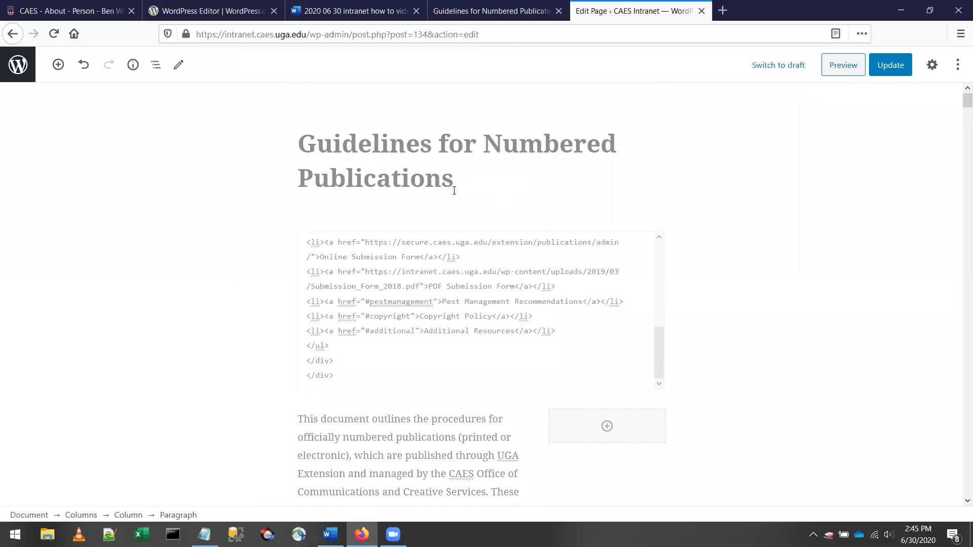
pyautogui.scroll(-5, 454, 191)
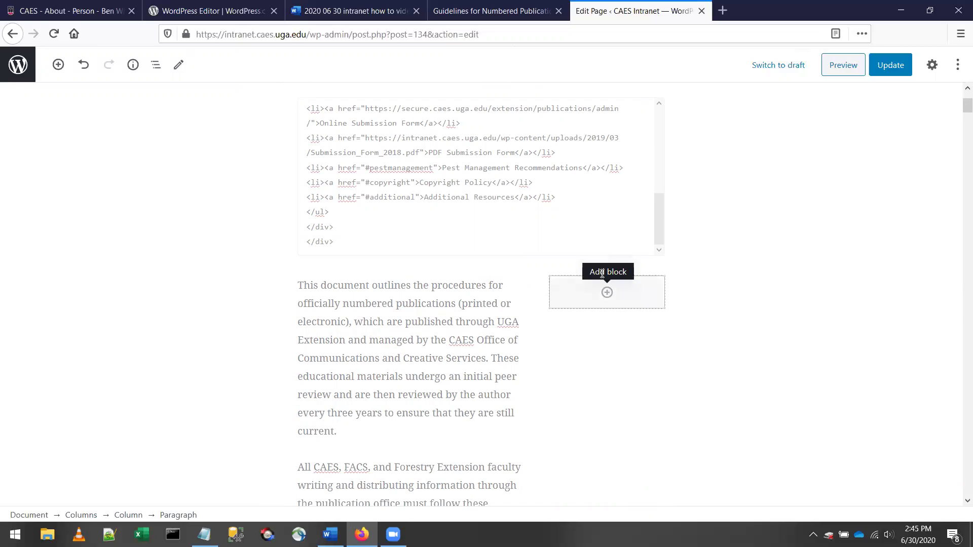
pyautogui.scroll(2, 566, 207)
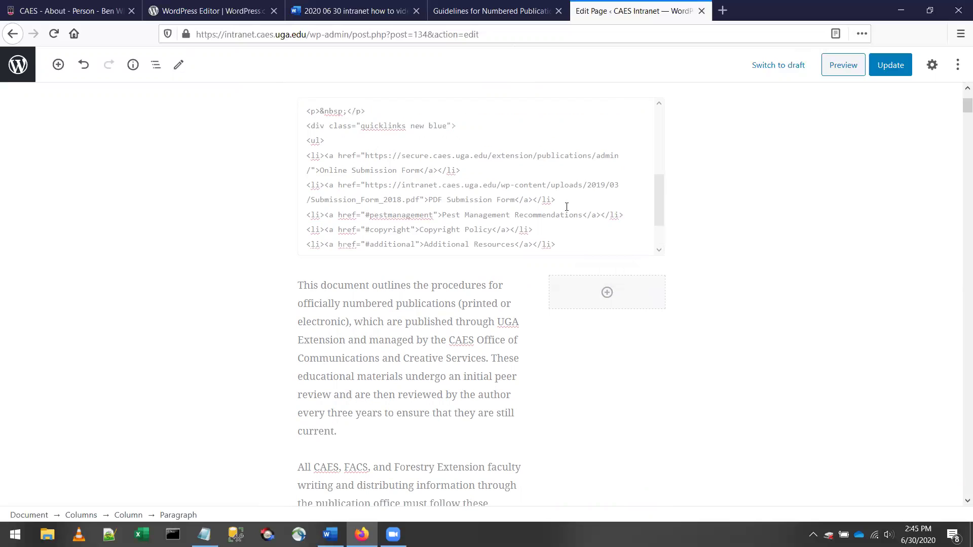
pyautogui.click(524, 209)
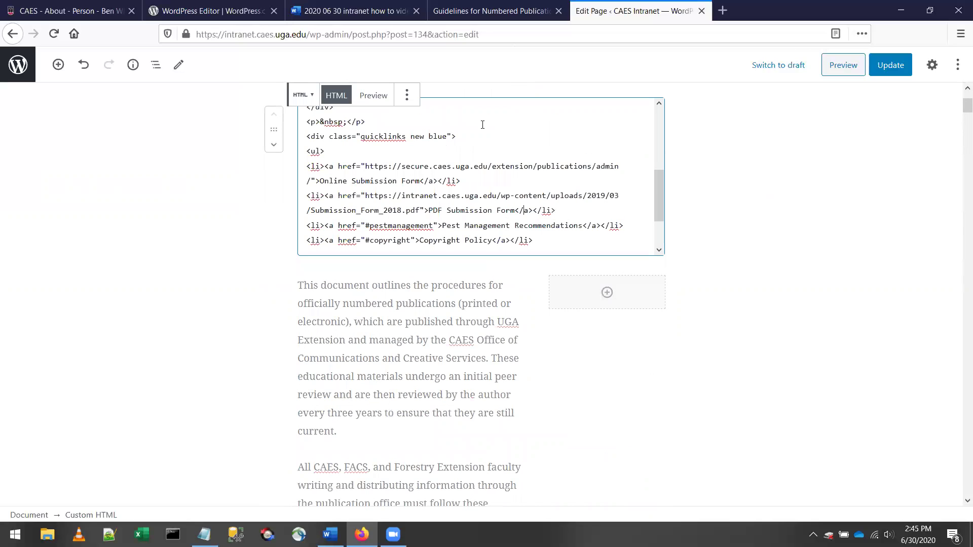
pyautogui.scroll(2, 415, 147)
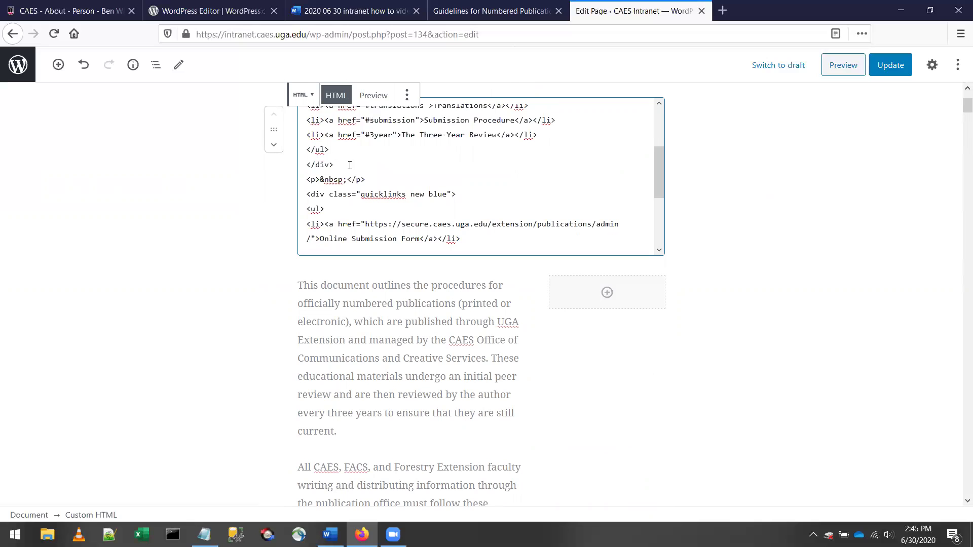
pyautogui.scroll(3, 349, 164)
pyautogui.moveTo(307, 112); pyautogui.dragTo(424, 112)
pyautogui.moveTo(307, 113); pyautogui.dragTo(324, 118)
pyautogui.moveTo(424, 112); pyautogui.dragTo(419, 112)
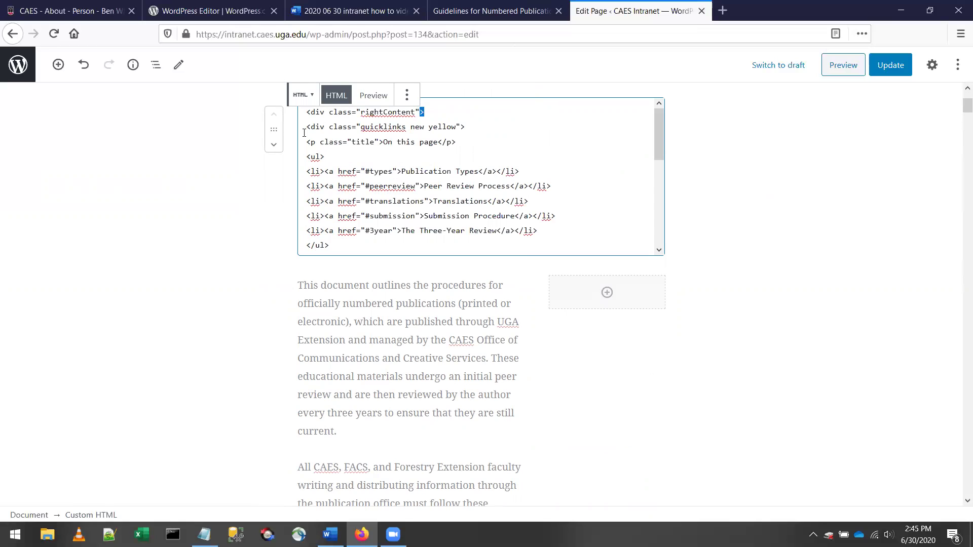
# Step: Delete the rightContent and yellow quicklinks wrapper div lines from the top of the HTML code
pyautogui.moveTo(306, 112); pyautogui.dragTo(425, 112)
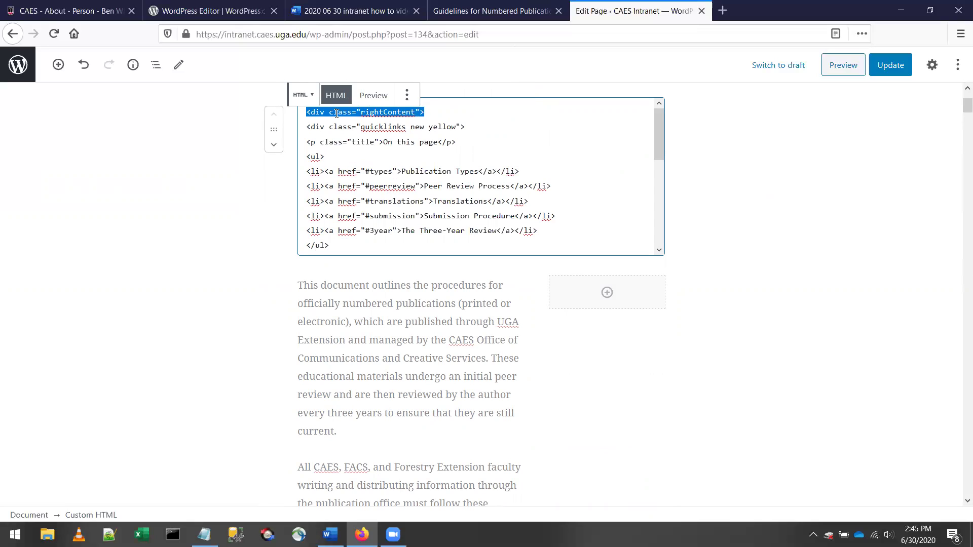
pyautogui.click(308, 113)
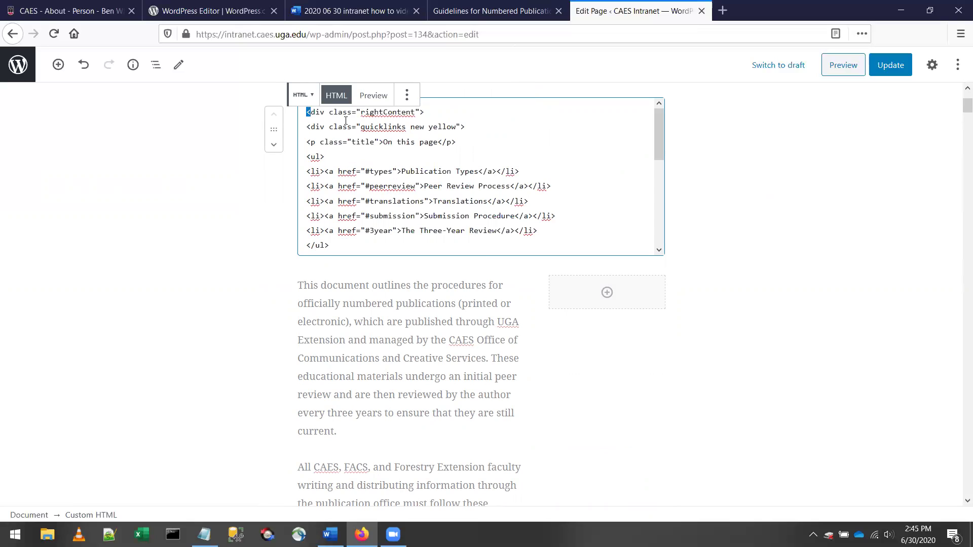
pyautogui.moveTo(425, 113); pyautogui.dragTo(306, 112)
pyautogui.press('Delete')
pyautogui.press('Delete')
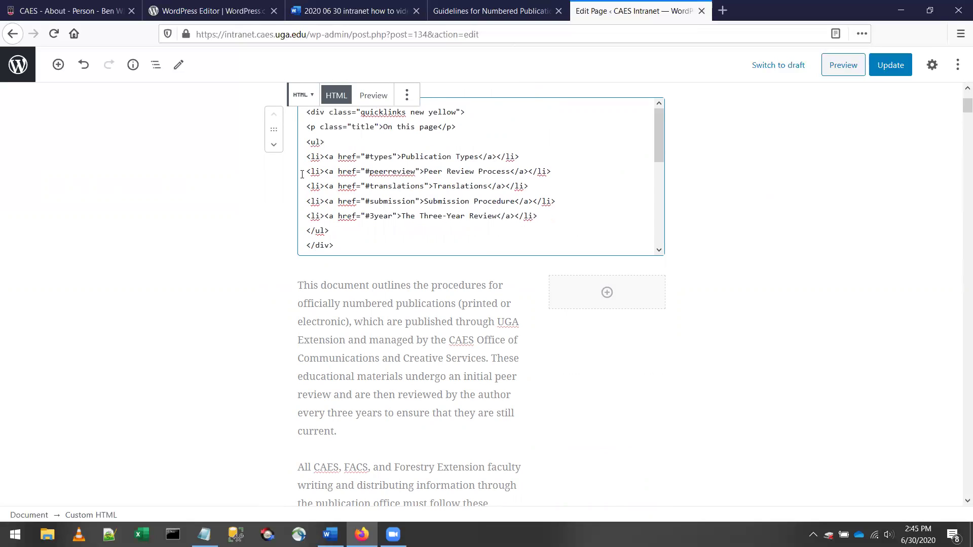
pyautogui.moveTo(311, 111); pyautogui.dragTo(460, 112)
pyautogui.click(468, 112)
pyautogui.moveTo(307, 111); pyautogui.dragTo(465, 112)
pyautogui.press('Delete')
pyautogui.press('Delete')
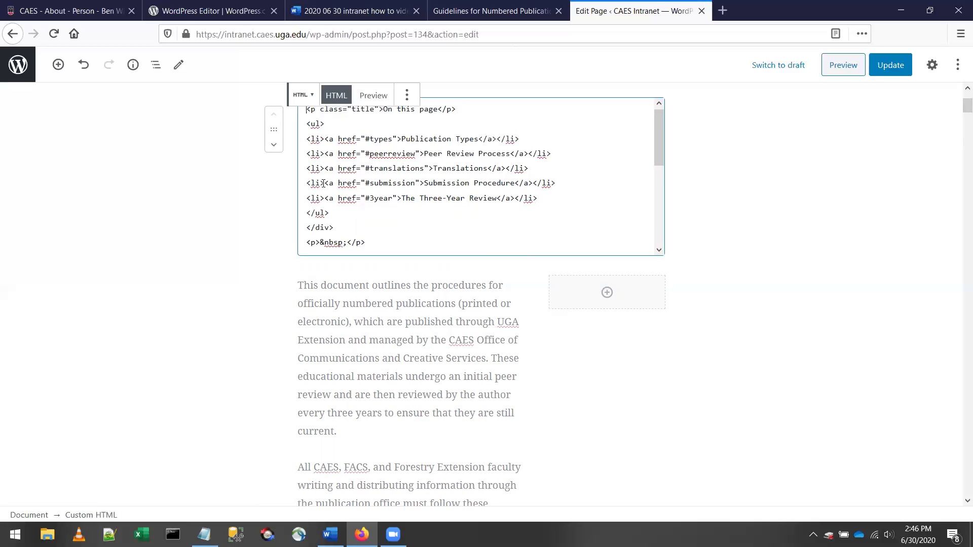
# Step: Delete the blue quicklinks wrapper line and all remaining closing </div> tags from the HTML code
pyautogui.scroll(-2, 310, 174)
pyautogui.moveTo(306, 173); pyautogui.dragTo(335, 172)
pyautogui.press('Delete')
pyautogui.press('Delete')
pyautogui.moveTo(304, 188); pyautogui.dragTo(456, 187)
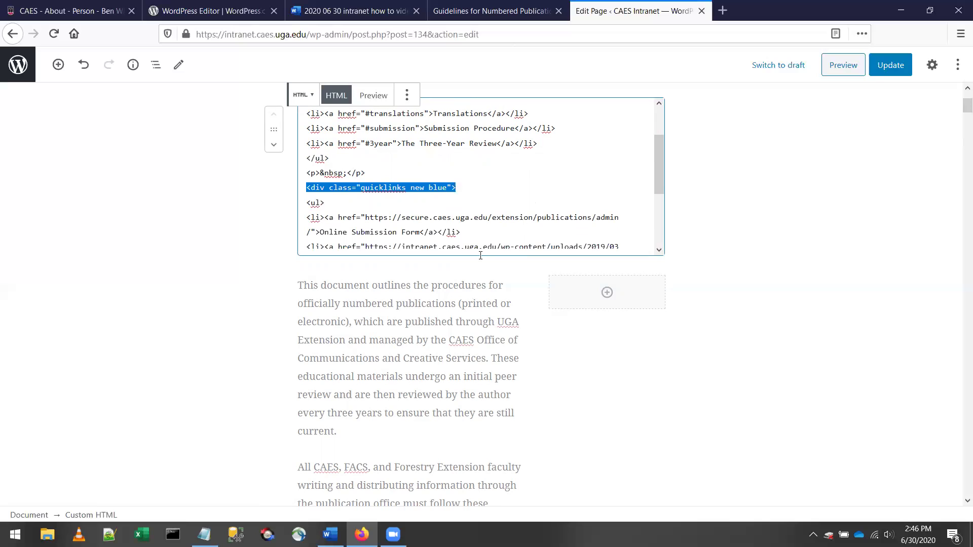
pyautogui.press('Delete')
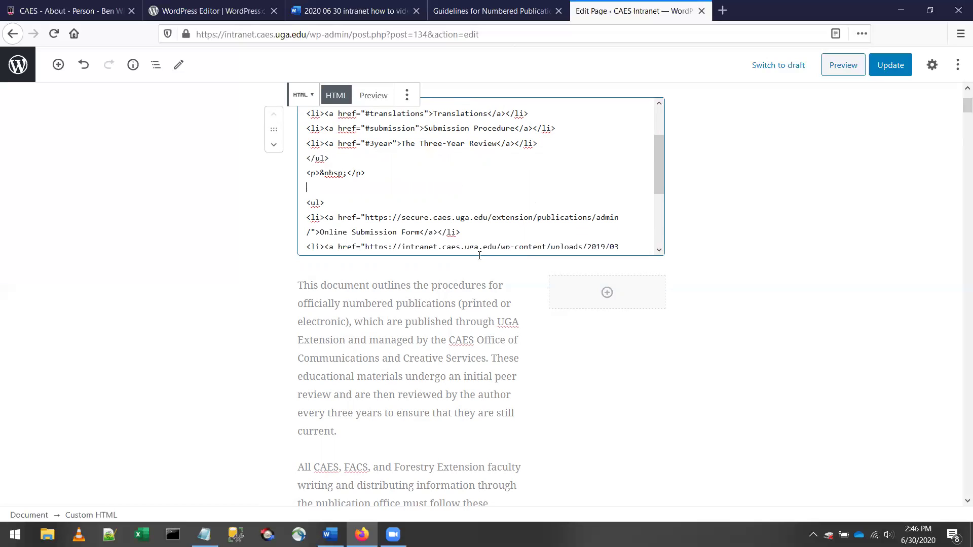
pyautogui.press('Delete')
pyautogui.scroll(-3, 417, 205)
pyautogui.scroll(-1, 416, 206)
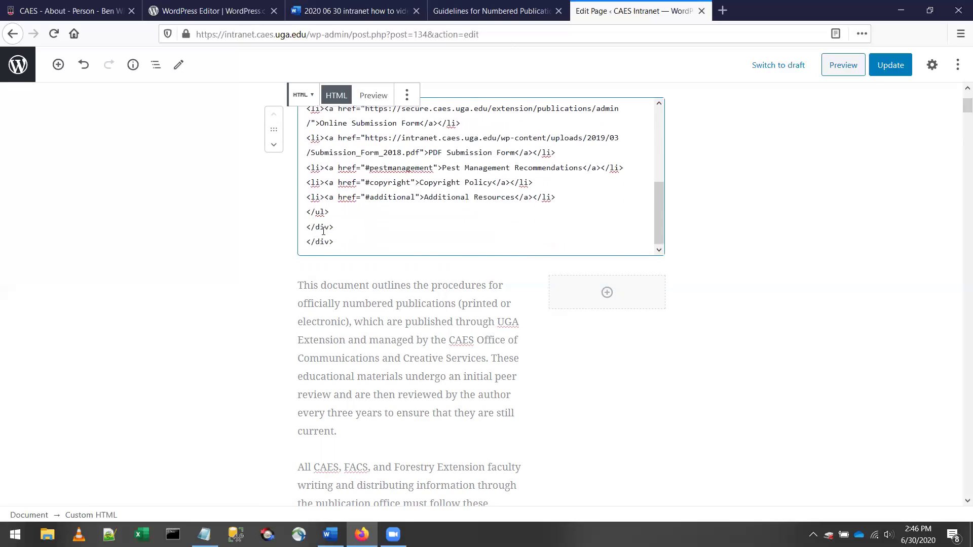
pyautogui.moveTo(307, 227); pyautogui.dragTo(334, 227)
pyautogui.press('Delete')
pyautogui.press('Delete')
pyautogui.moveTo(307, 242); pyautogui.dragTo(333, 242)
pyautogui.press('Delete')
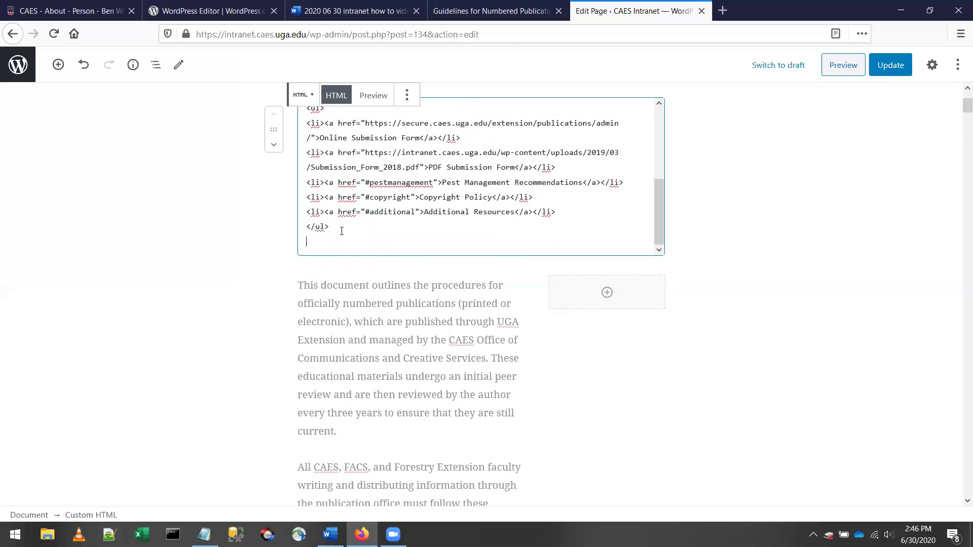
pyautogui.scroll(3, 377, 240)
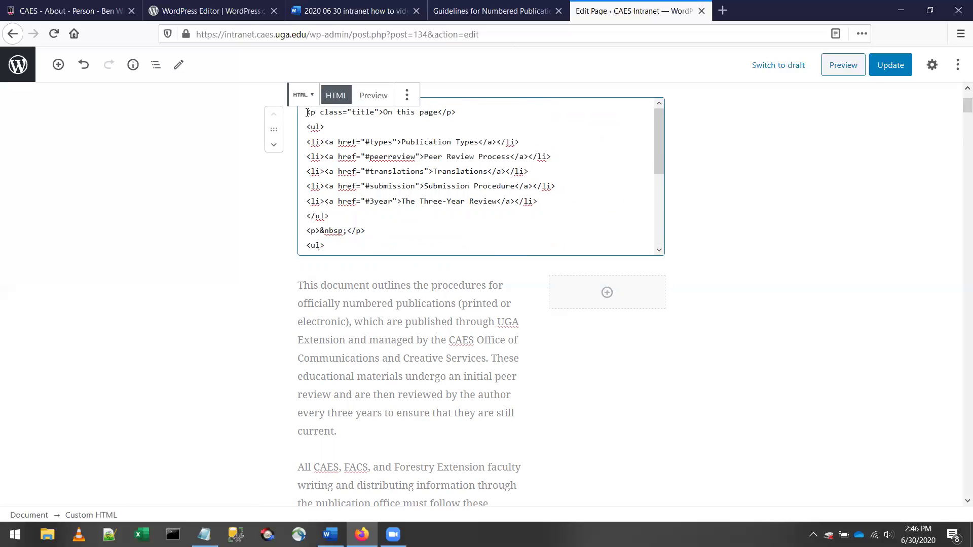
# Step: Add an empty paragraph block to the empty right-hand column
pyautogui.hotkey('ctrl', 'a')
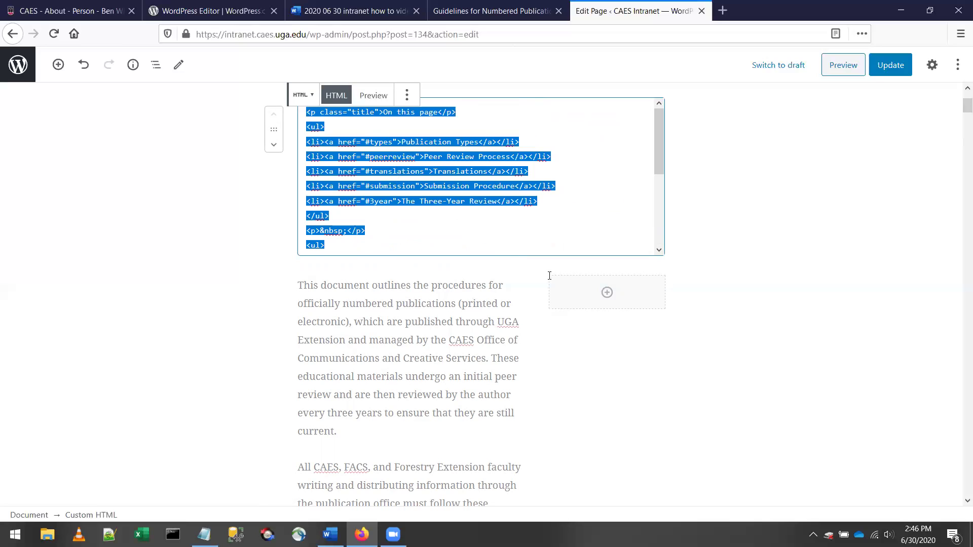
pyautogui.click(606, 294)
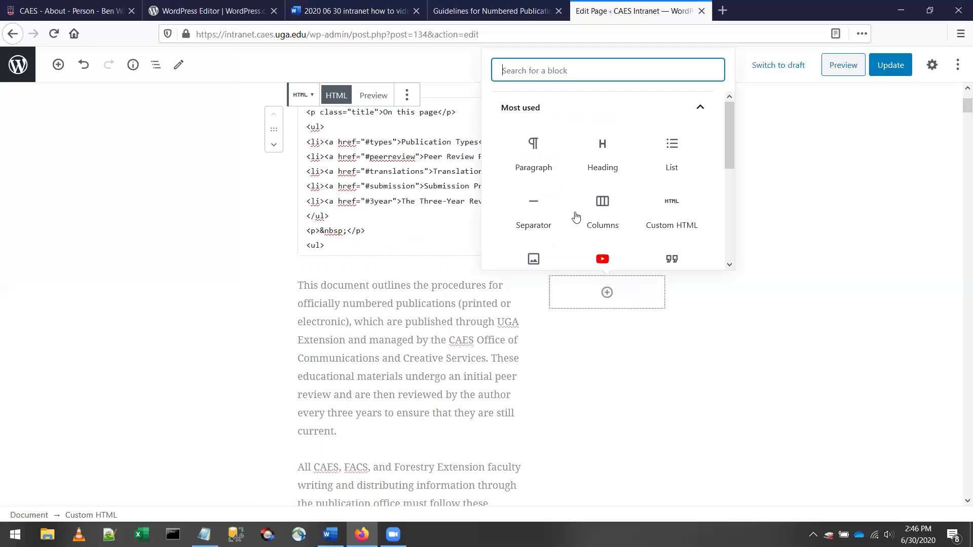
pyautogui.click(530, 146)
pyautogui.click(500, 150)
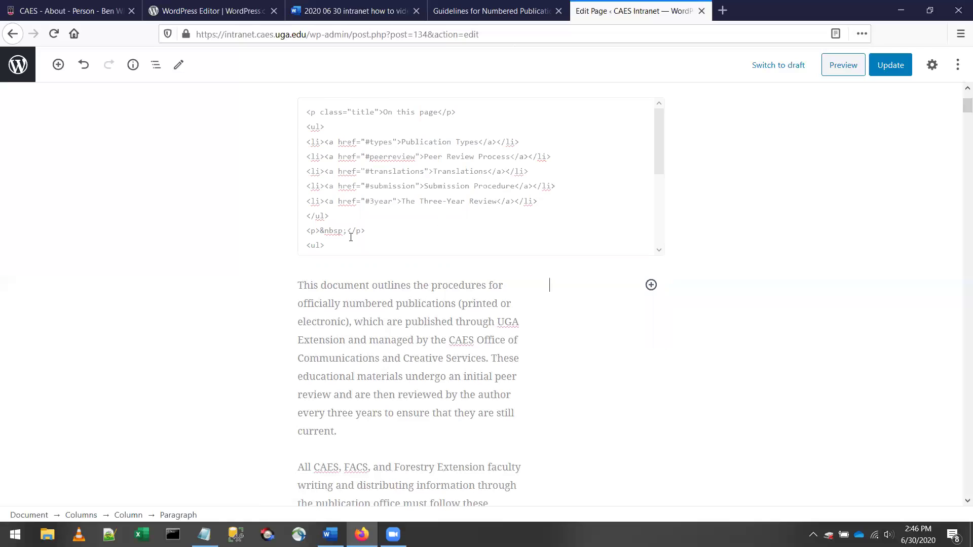
# Step: Copy the On this page title and both link lists from the HTML code into the right-column paragraph
pyautogui.moveTo(334, 244); pyautogui.dragTo(320, 215)
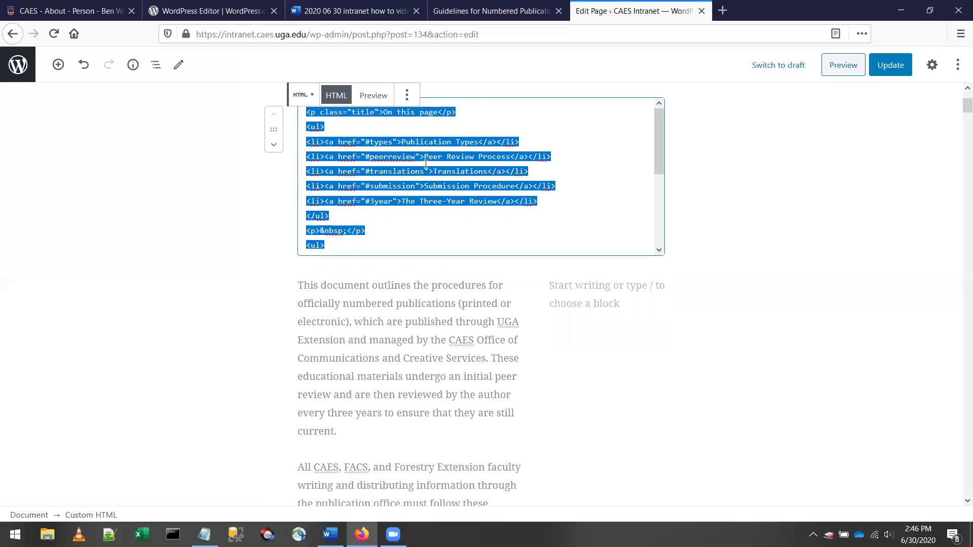
pyautogui.scroll(3, 474, 169)
pyautogui.click(389, 257)
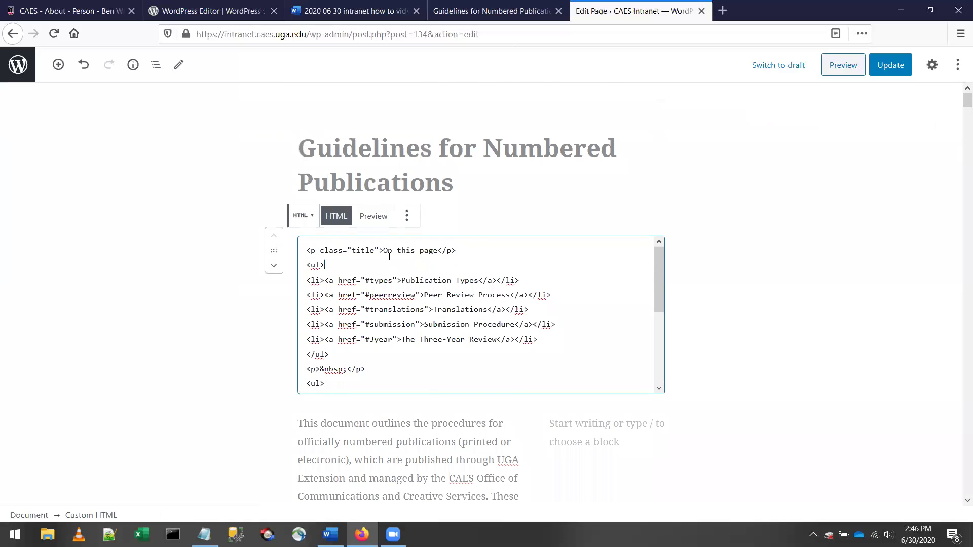
pyautogui.moveTo(308, 250); pyautogui.dragTo(391, 376)
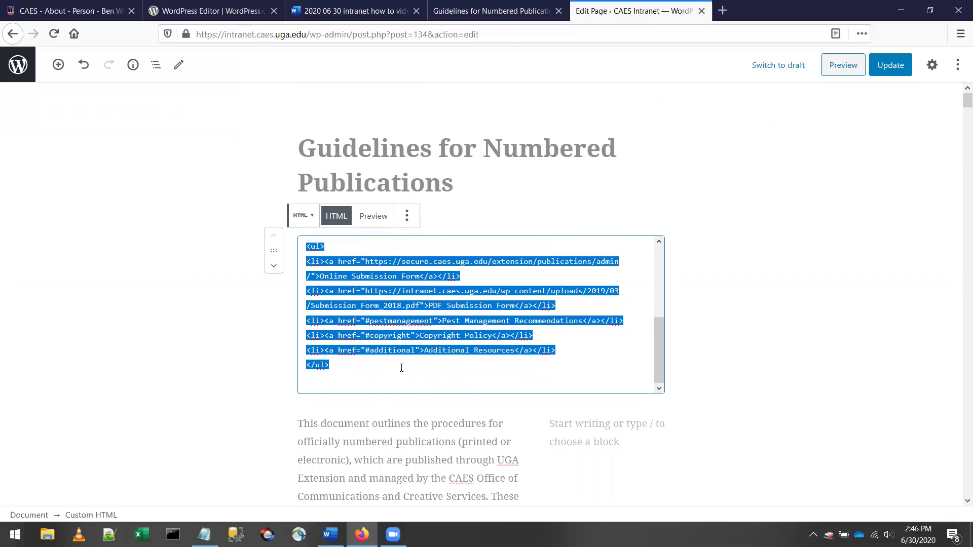
pyautogui.click(589, 432)
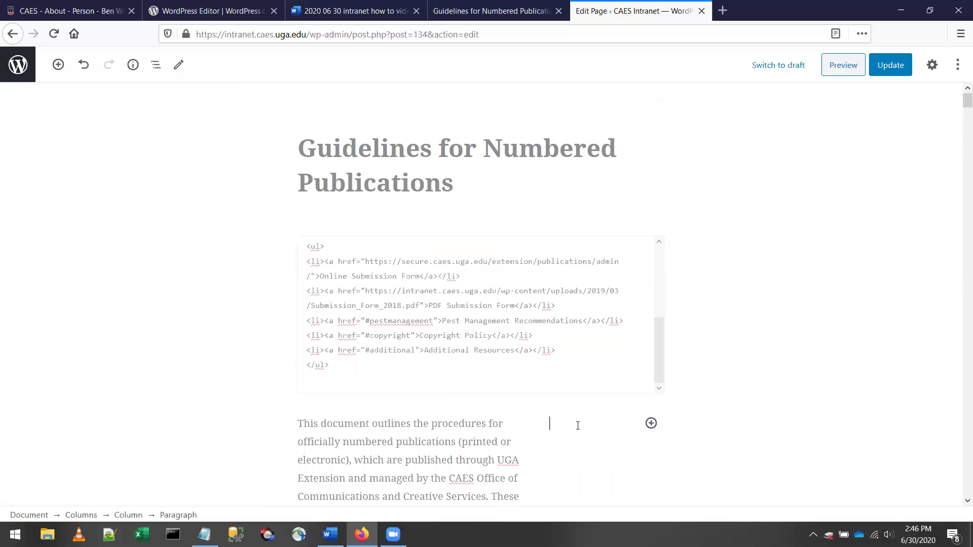
pyautogui.write('Online Submission Form PDF Submission Form Pest Management Recommendations Copyright Policy Additional Resources')
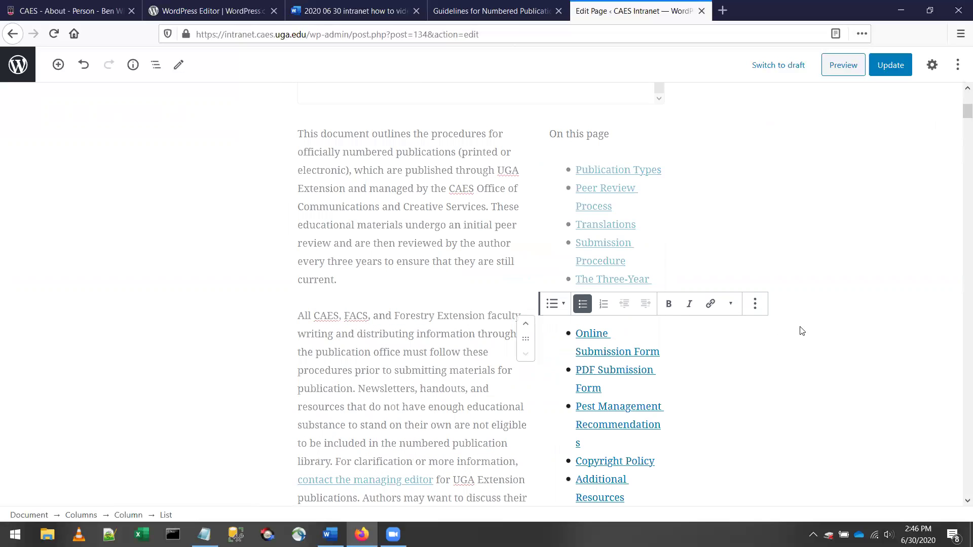
pyautogui.click(901, 249)
pyautogui.scroll(-2, 853, 263)
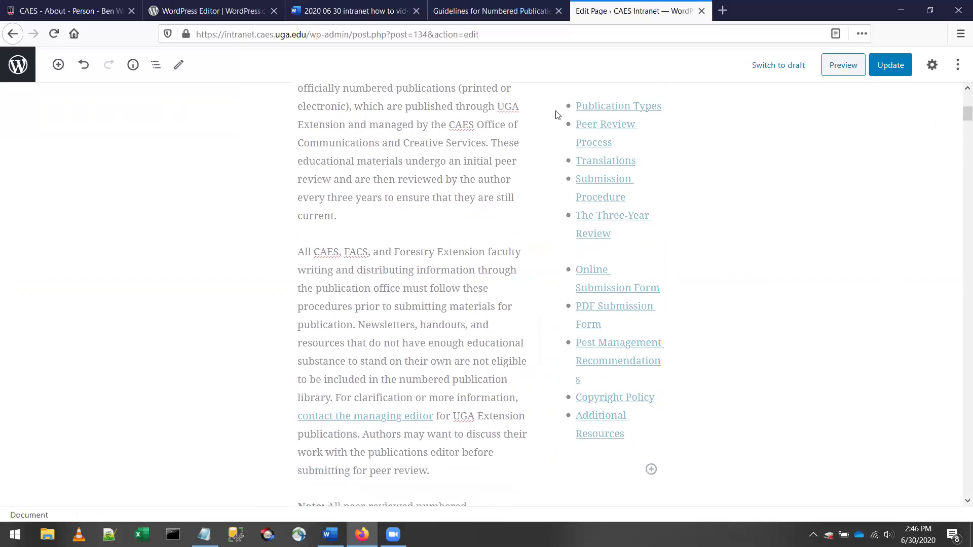
pyautogui.scroll(2, 652, 182)
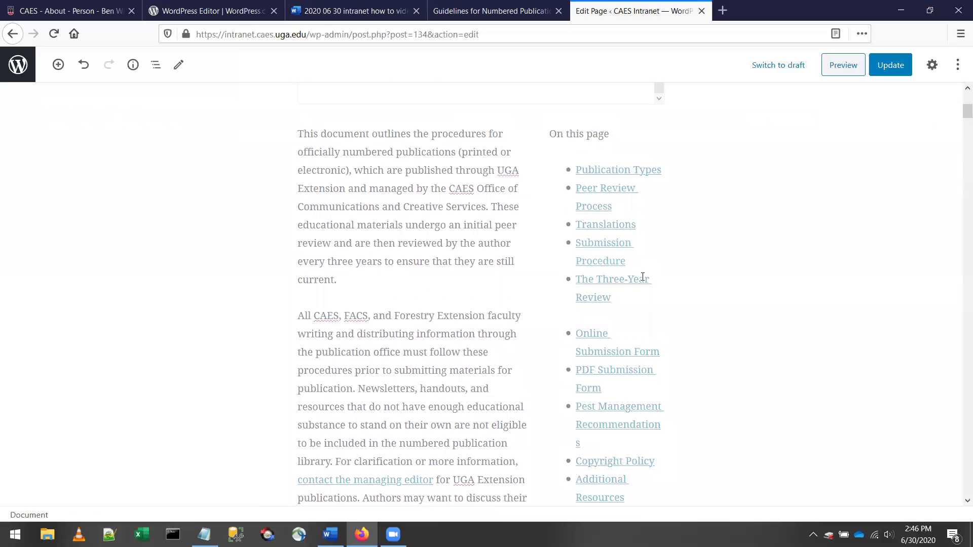
pyautogui.scroll(-2, 643, 278)
pyautogui.scroll(6, 641, 276)
pyautogui.click(447, 180)
pyautogui.scroll(2, 714, 243)
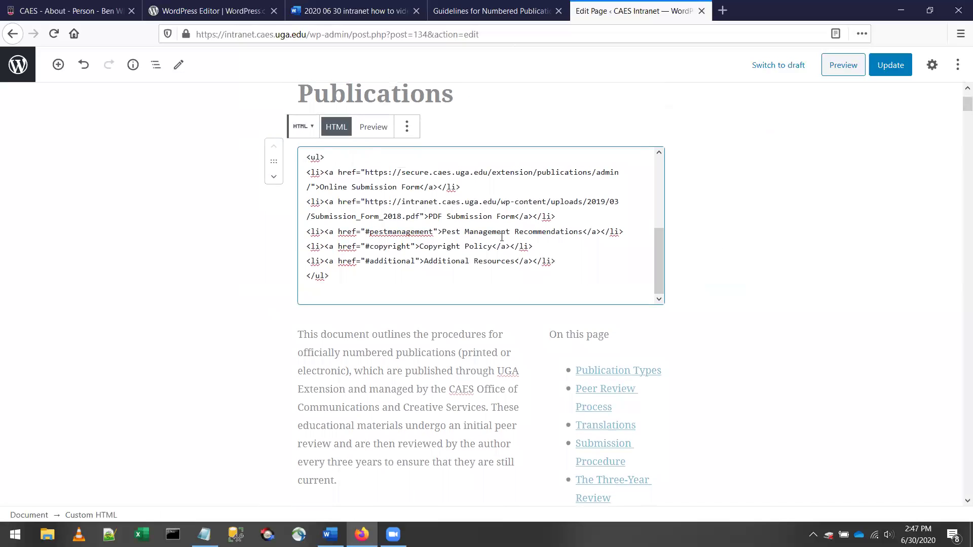
# Step: Remove the leftover Custom HTML block, Update the Guidelines page, and open the live page
pyautogui.click(407, 126)
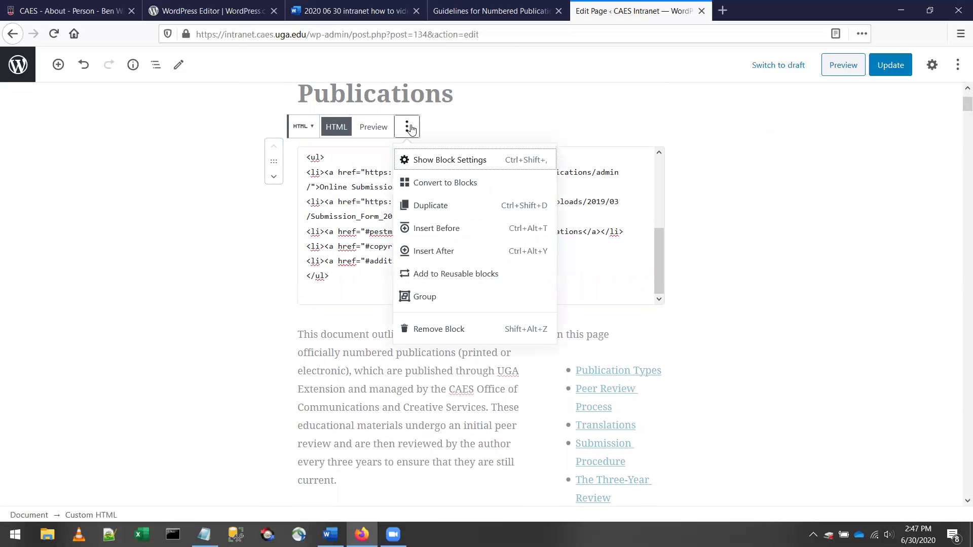
pyautogui.click(446, 332)
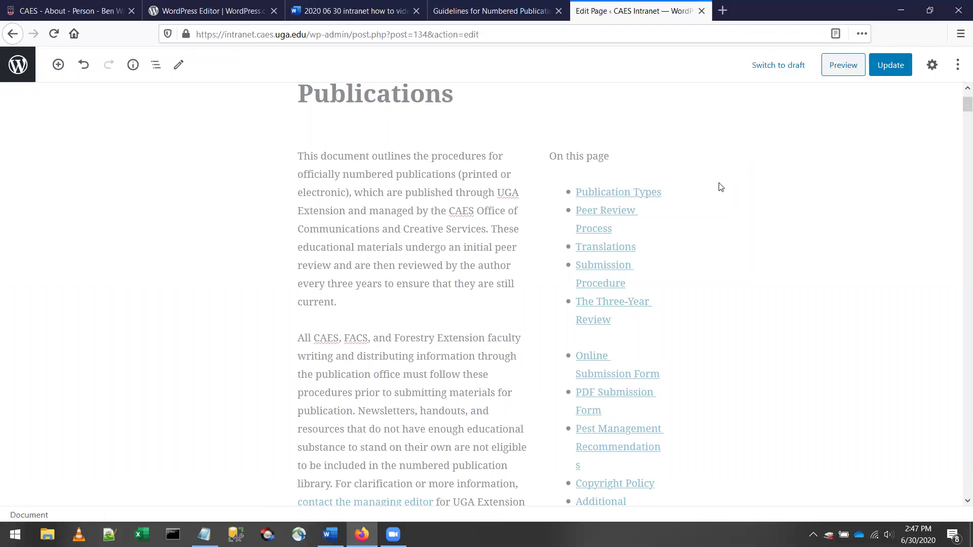
pyautogui.click(894, 65)
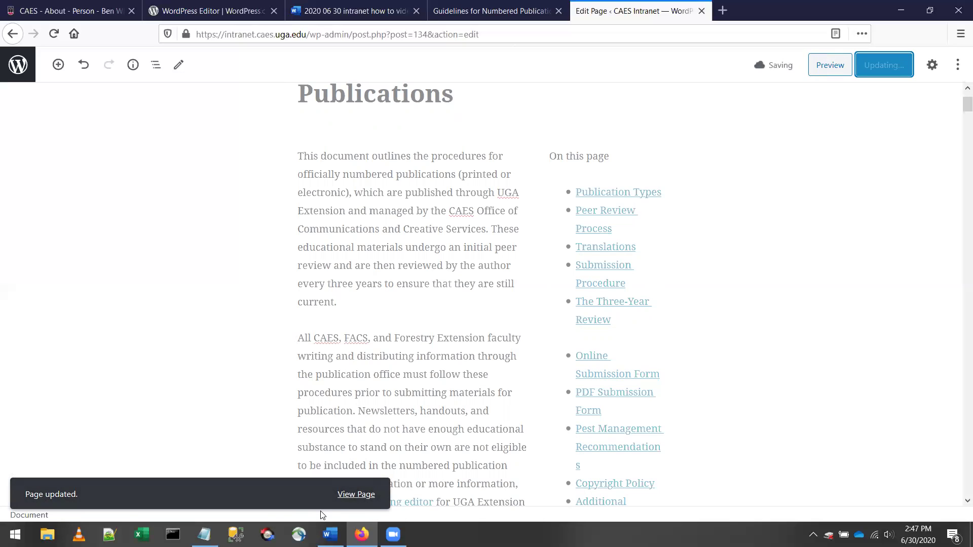
pyautogui.keyDown('ctrl'); pyautogui.click(355, 494); pyautogui.keyUp('ctrl')
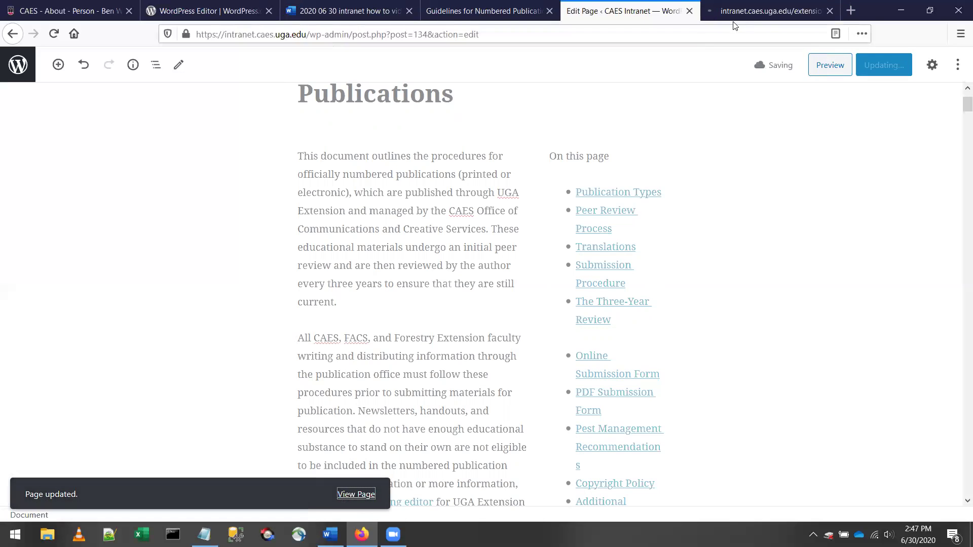
# Step: Review the live page's intro column, the On this page links beside it, and the Bulletins–Circulars section
pyautogui.click(768, 10)
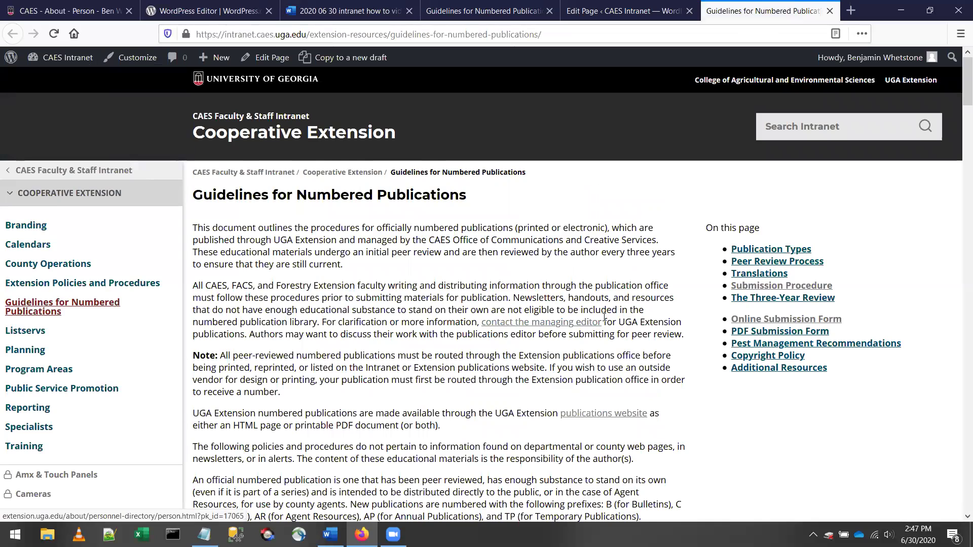
pyautogui.scroll(-2, 600, 318)
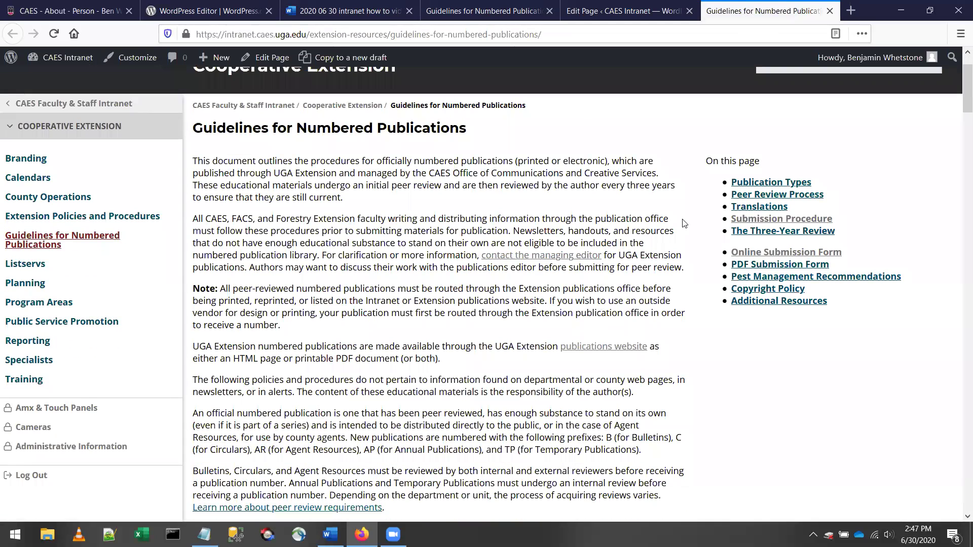
pyautogui.moveTo(708, 159); pyautogui.dragTo(853, 319)
pyautogui.click(854, 349)
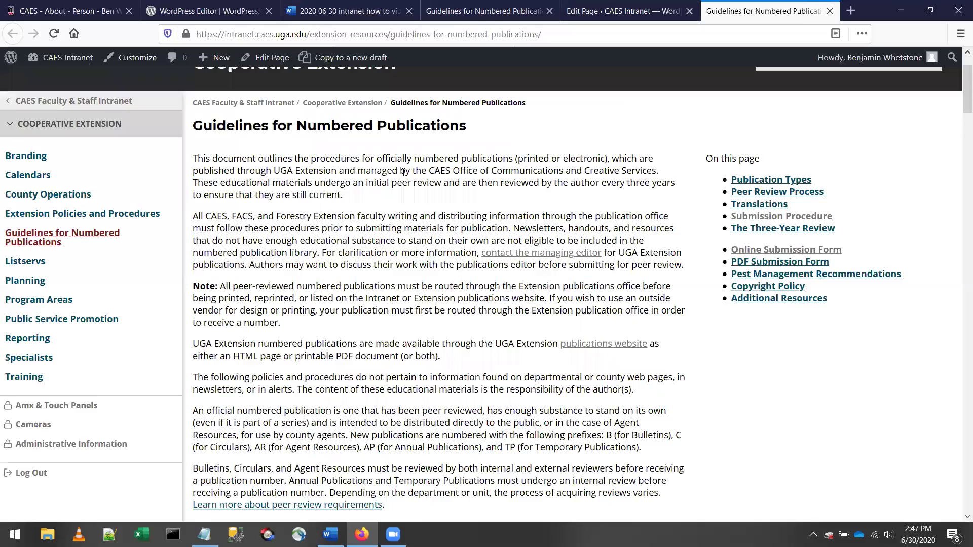
pyautogui.scroll(-2, 371, 173)
pyautogui.scroll(2, 372, 172)
pyautogui.scroll(-6, 351, 182)
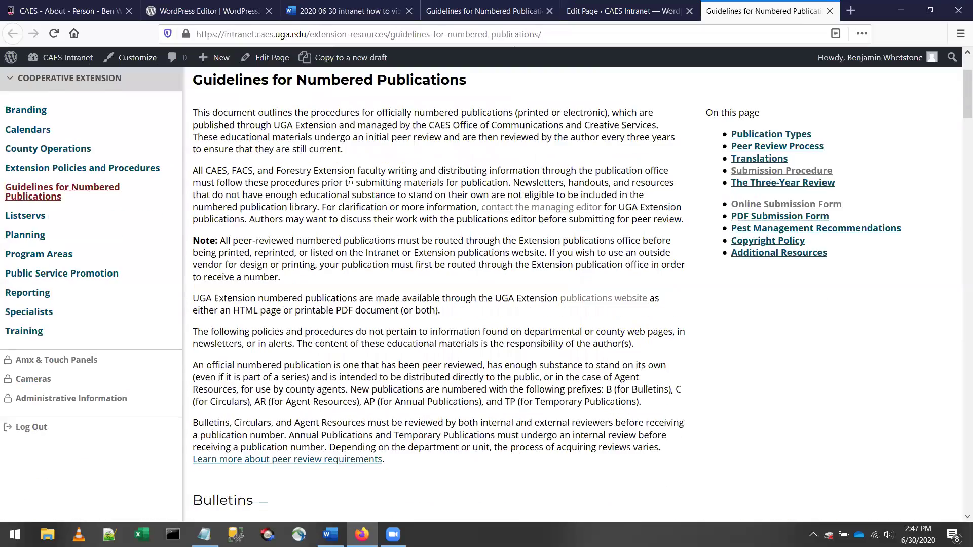
pyautogui.scroll(-3, 375, 183)
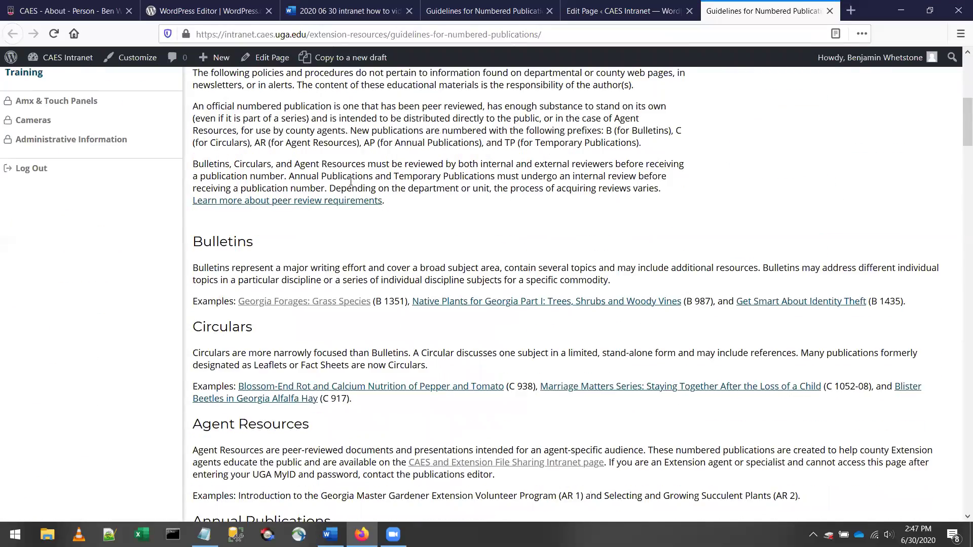
pyautogui.scroll(-1, 397, 187)
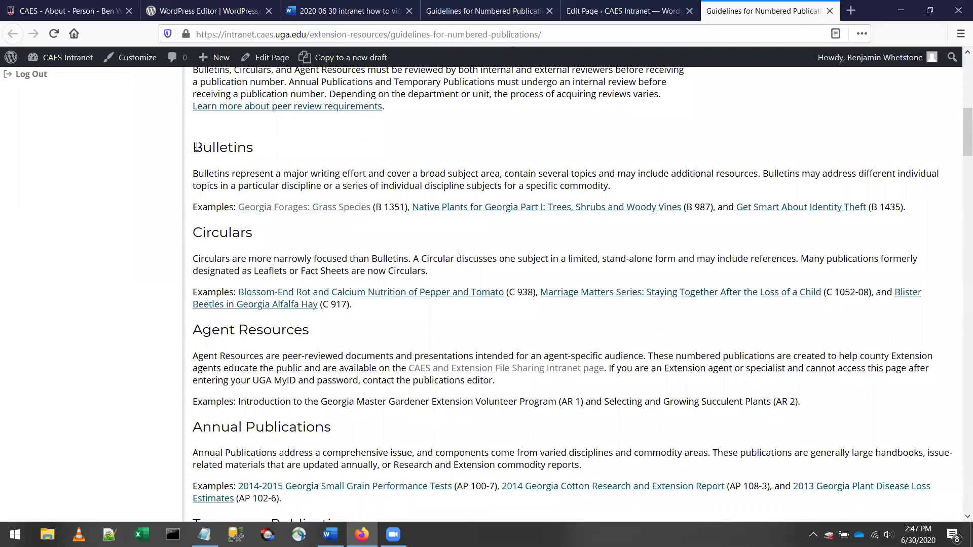
pyautogui.moveTo(192, 147); pyautogui.dragTo(335, 235)
pyautogui.click(344, 241)
pyautogui.scroll(4, 424, 243)
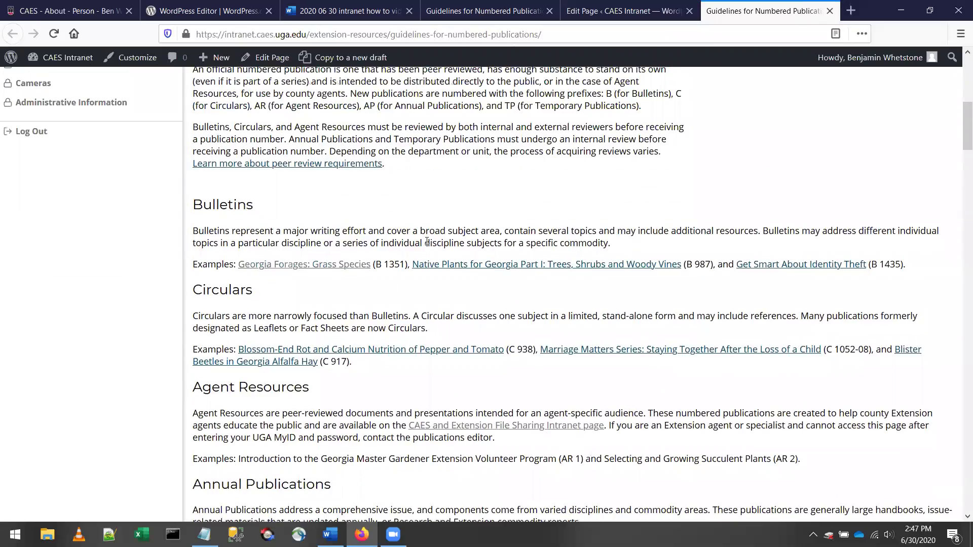
pyautogui.scroll(3, 424, 244)
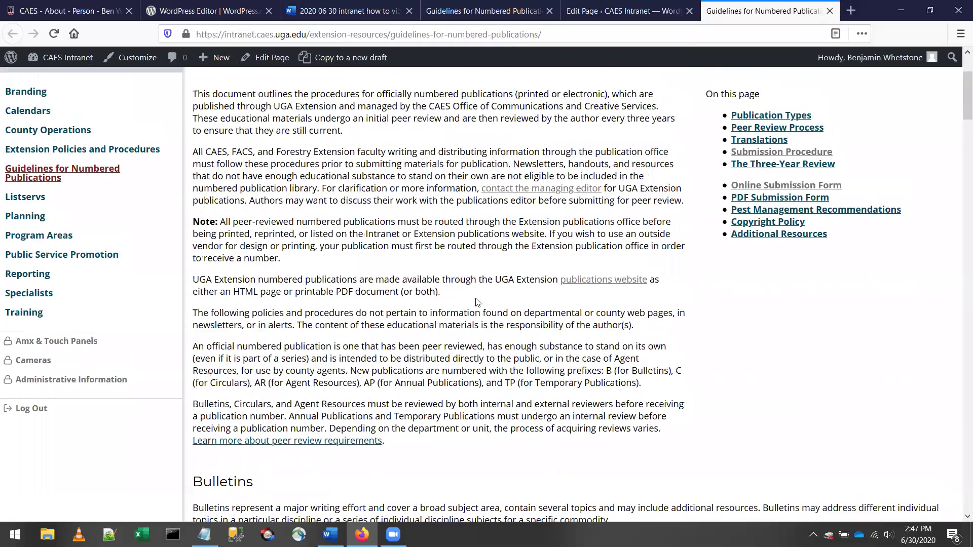
pyautogui.scroll(-5, 424, 347)
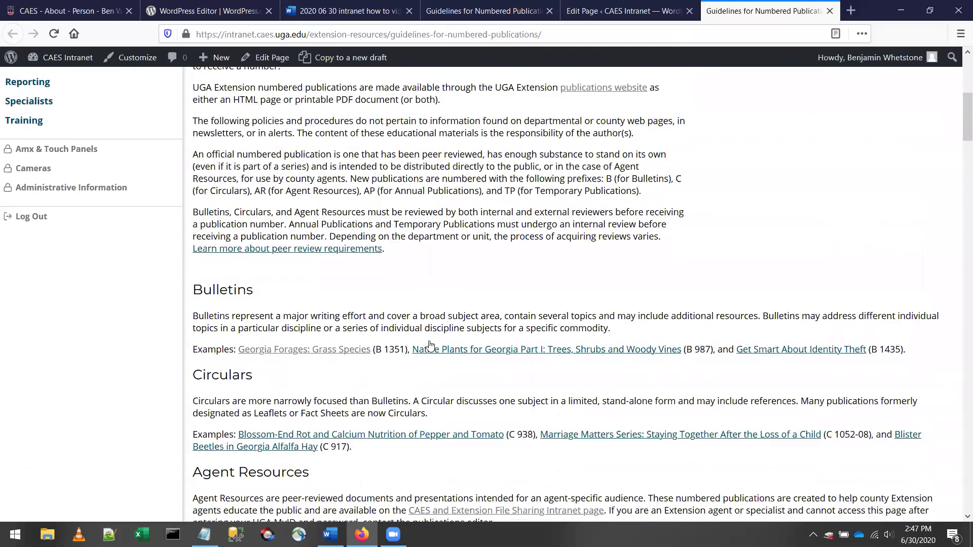
pyautogui.scroll(-2, 371, 300)
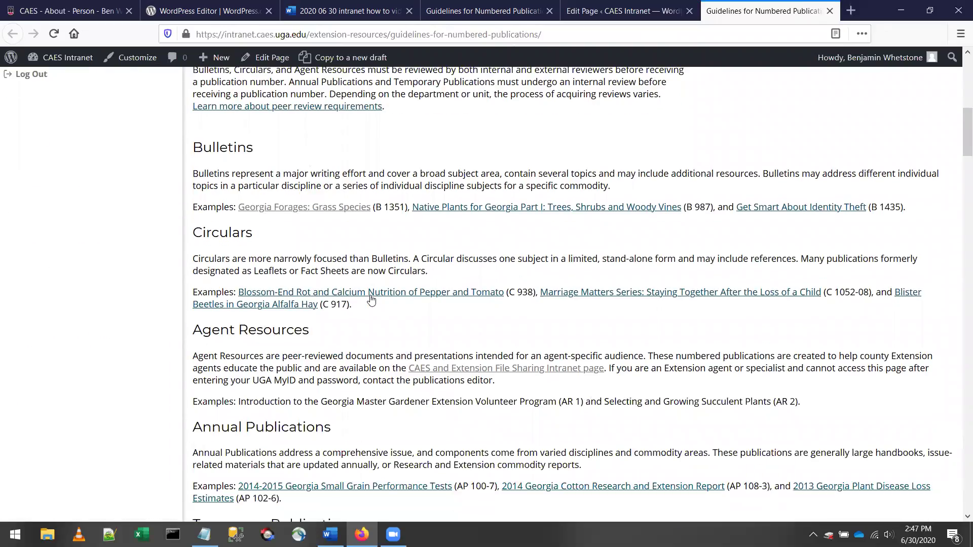
pyautogui.scroll(-11, 371, 299)
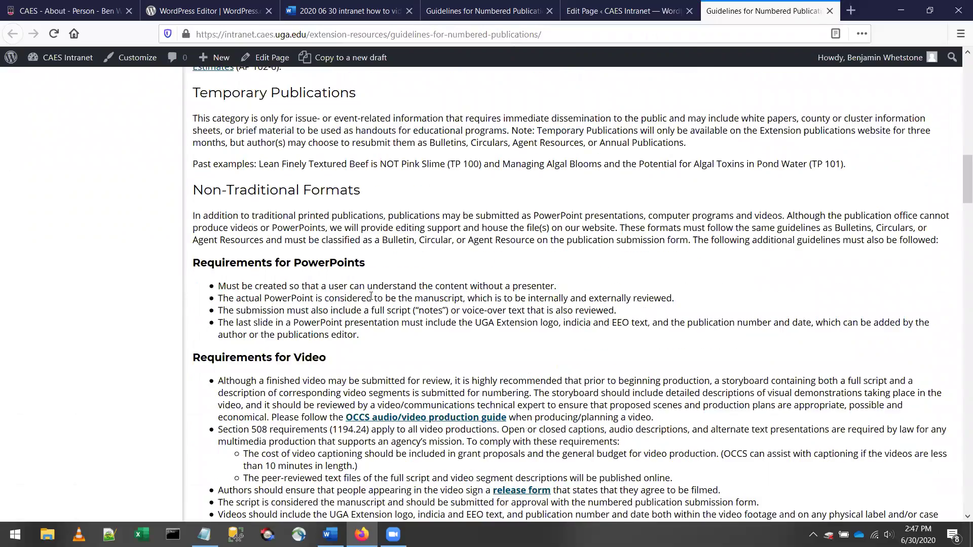
pyautogui.scroll(20, 370, 297)
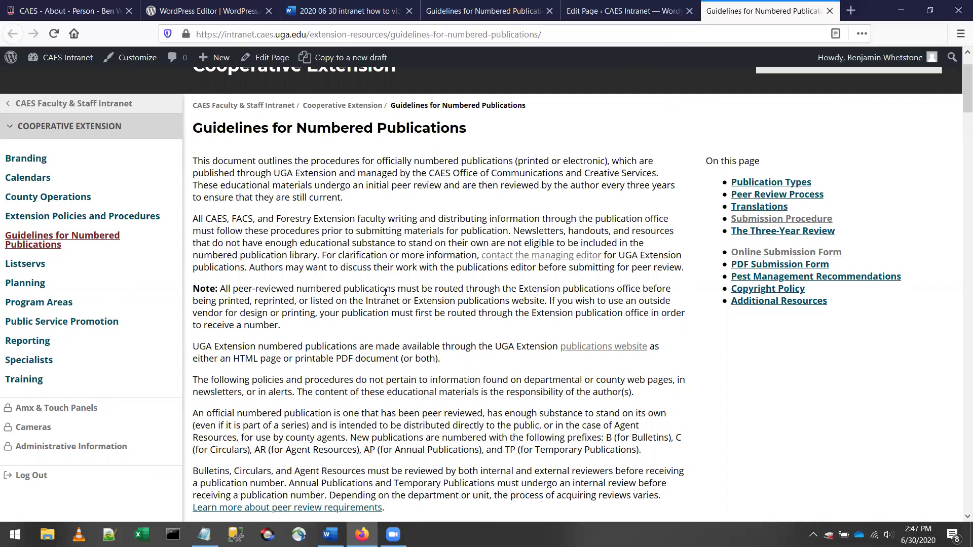
pyautogui.scroll(2, 385, 291)
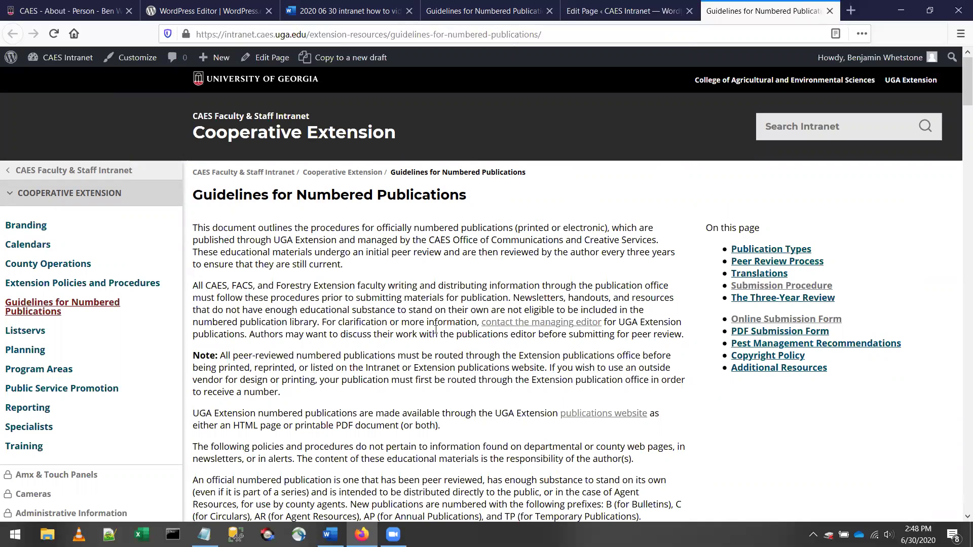
pyautogui.hotkey('ctrl', 'shift', 'm')
pyautogui.scroll(-10, 502, 269)
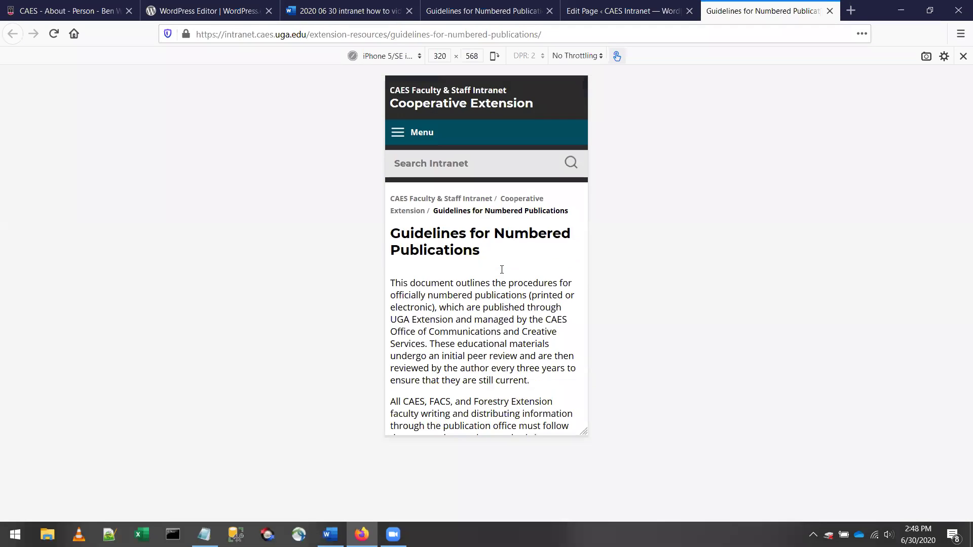
pyautogui.scroll(-13, 496, 271)
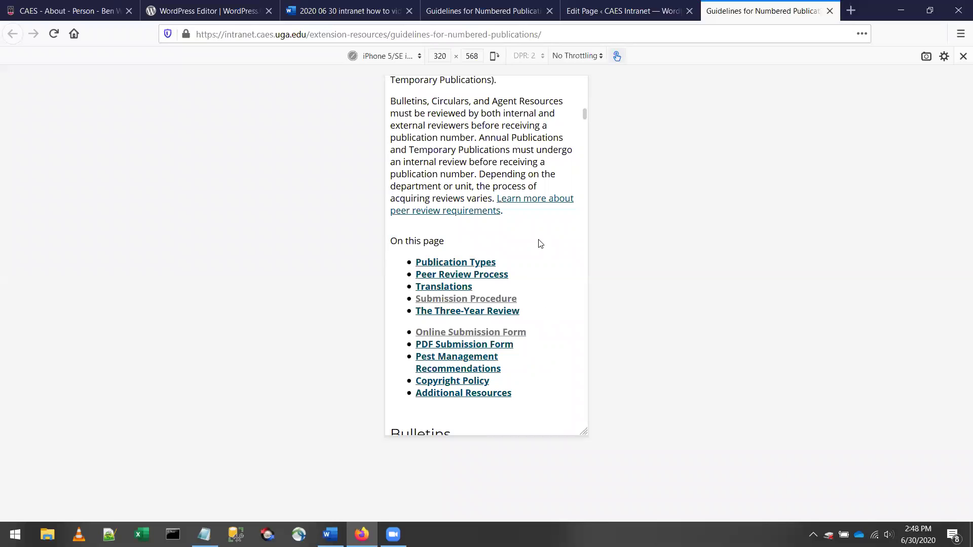
pyautogui.scroll(-3, 537, 243)
pyautogui.scroll(12, 536, 245)
pyautogui.scroll(10, 532, 246)
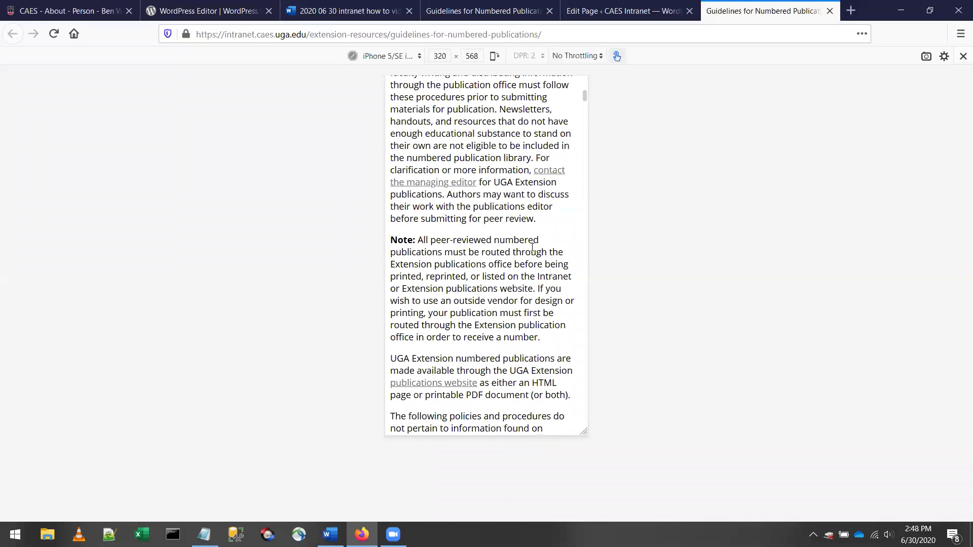
pyautogui.scroll(2, 531, 247)
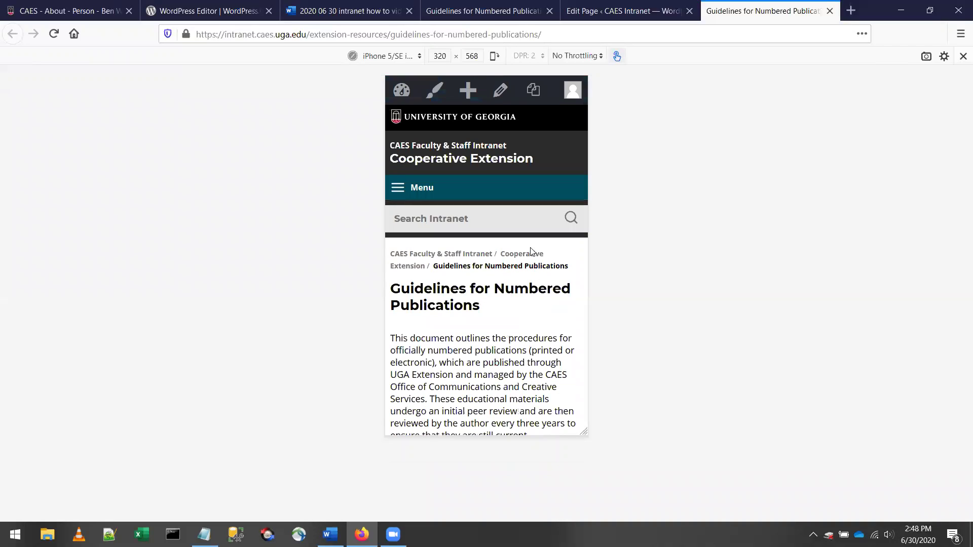
pyautogui.hotkey('ctrl', 'shift', 'm')
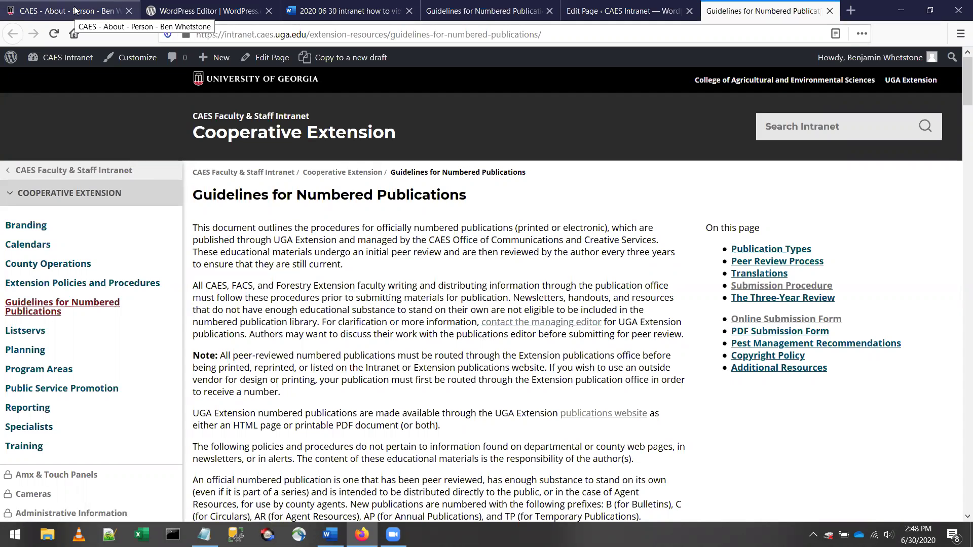
# Step: Return to the how-to video outline document and highlight the web team's contact e-mail line
pyautogui.click(339, 12)
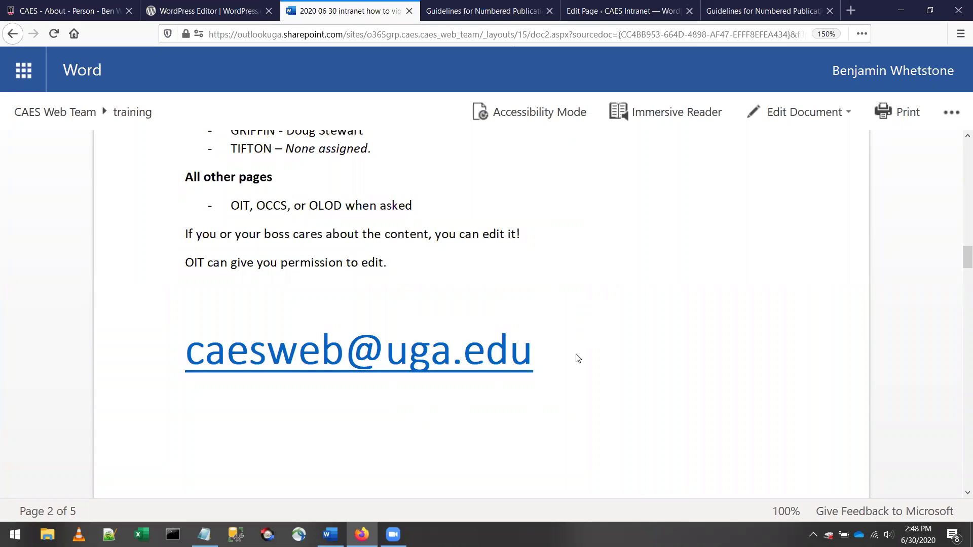
pyautogui.moveTo(486, 355); pyautogui.dragTo(197, 348)
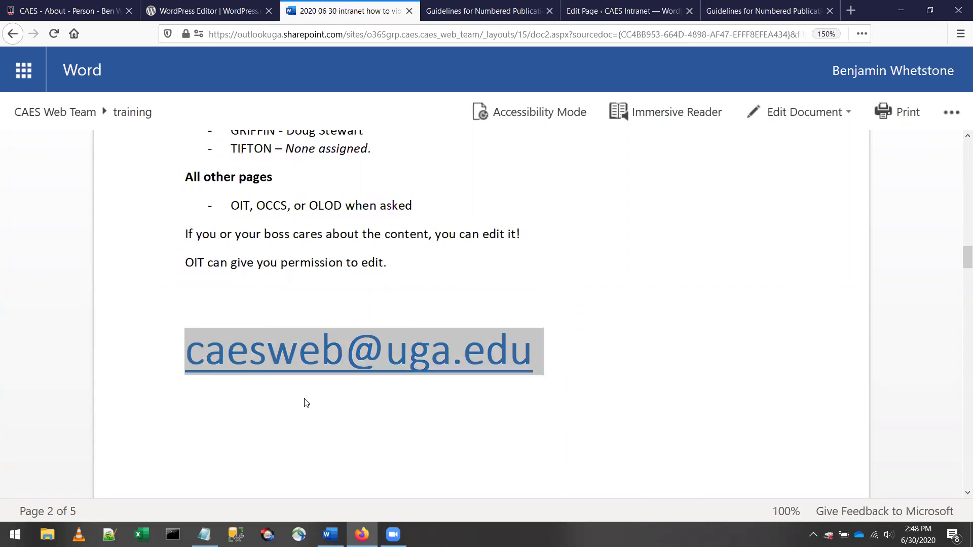
pyautogui.click(645, 380)
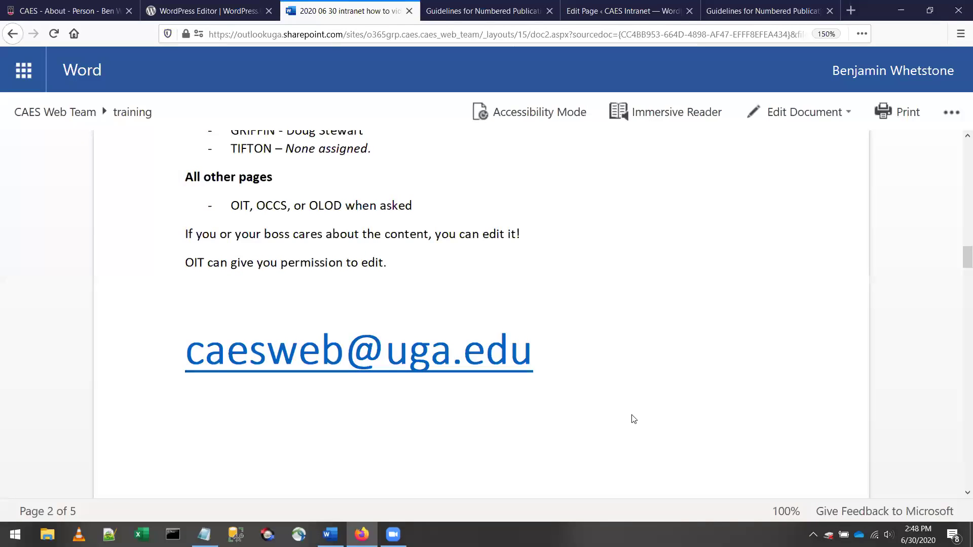